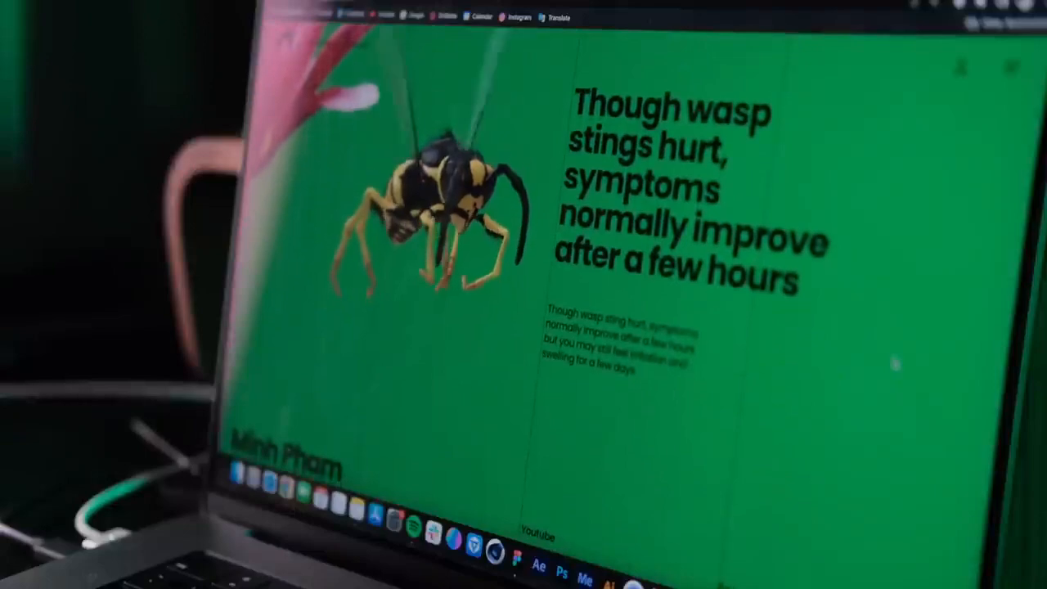
pyautogui.scroll(3, 894, 363)
pyautogui.scroll(5, 894, 363)
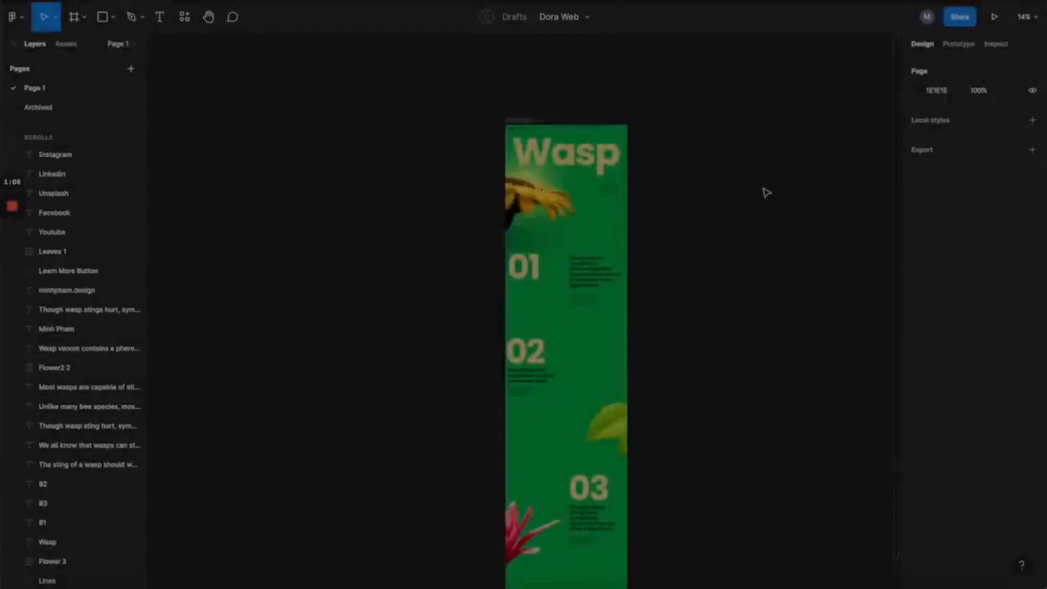
# Step: Examine the Wasp landing page design in the Desktop - 3 frame, from the title and flower image through the numbered sections
pyautogui.scroll(-4, 767, 201)
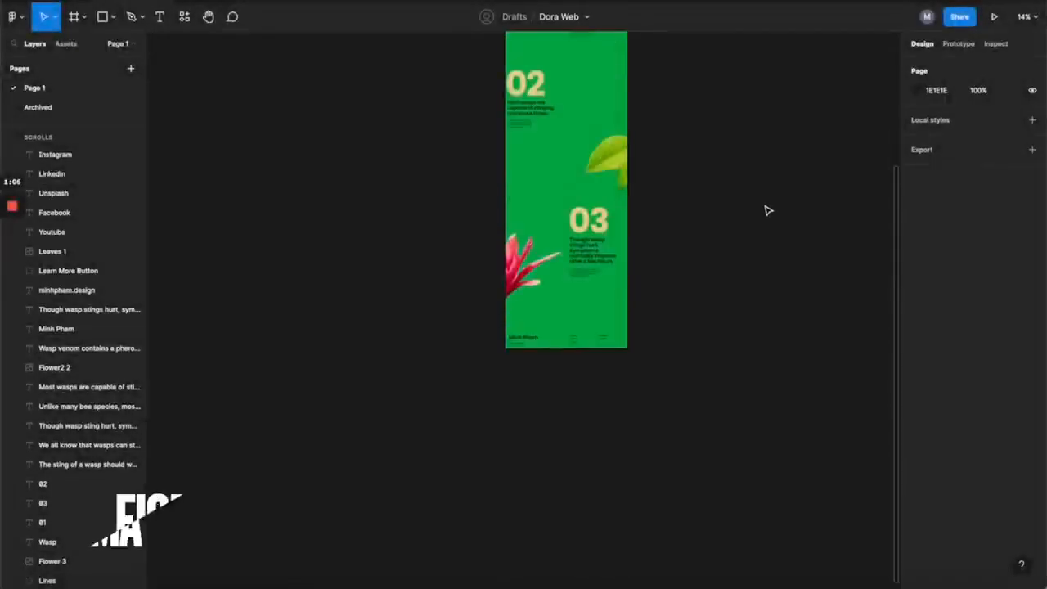
pyautogui.scroll(4, 765, 207)
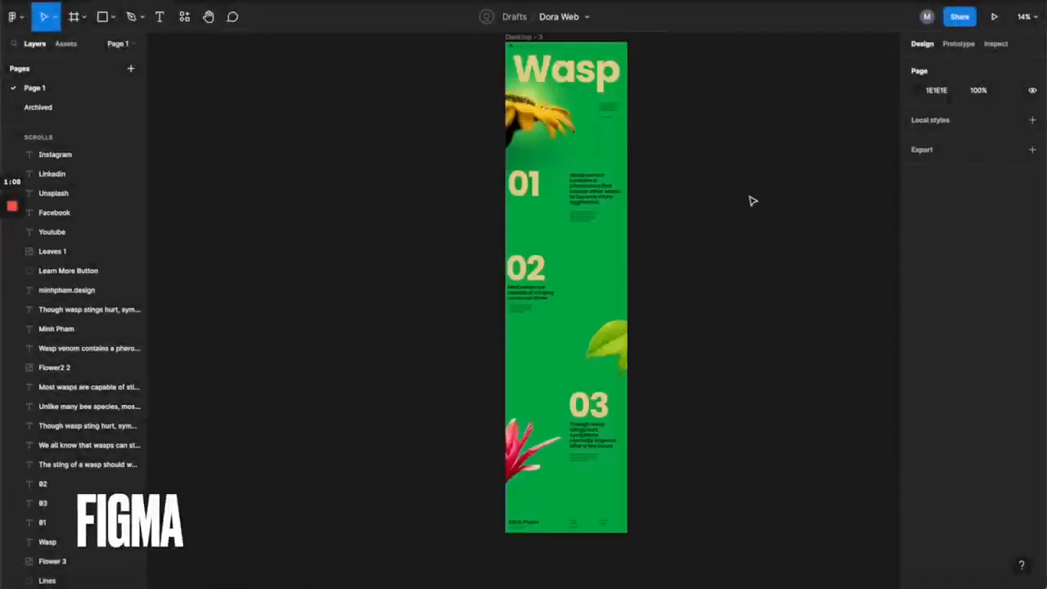
pyautogui.scroll(1, 752, 201)
pyautogui.hscroll(1, 680, 226)
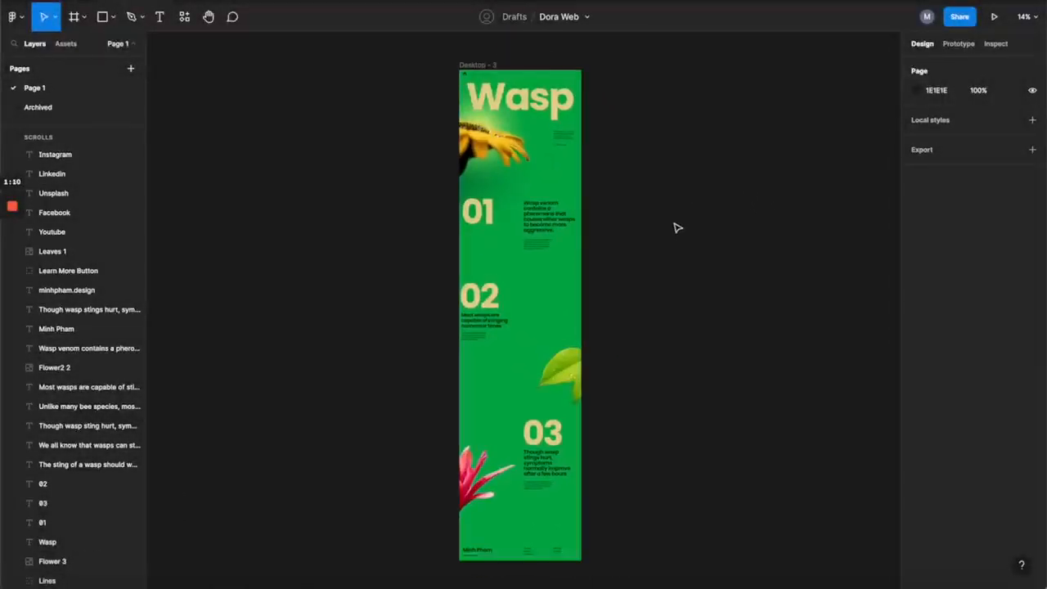
pyautogui.scroll(3, 508, 225)
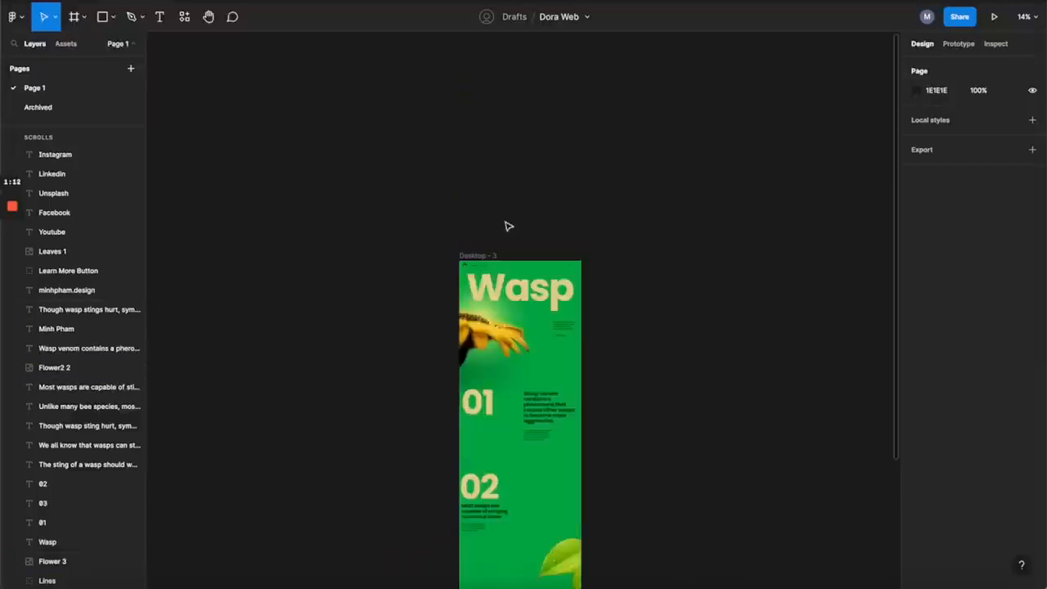
pyautogui.scroll(3, 436, 232)
pyautogui.click(436, 232)
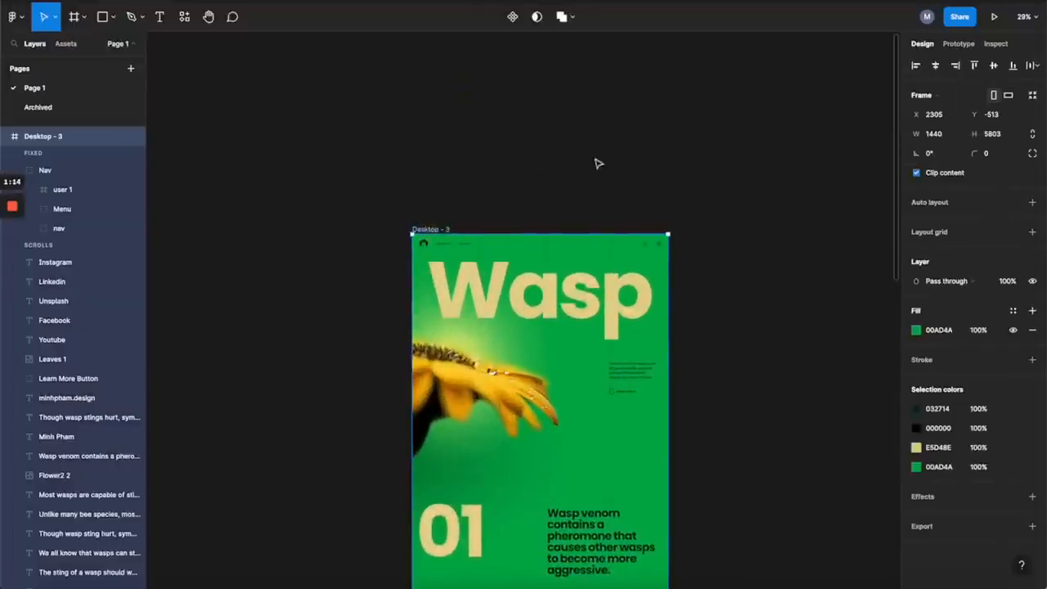
pyautogui.scroll(-1, 246, 160)
pyautogui.hscroll(1, 246, 159)
pyautogui.scroll(5, 526, 154)
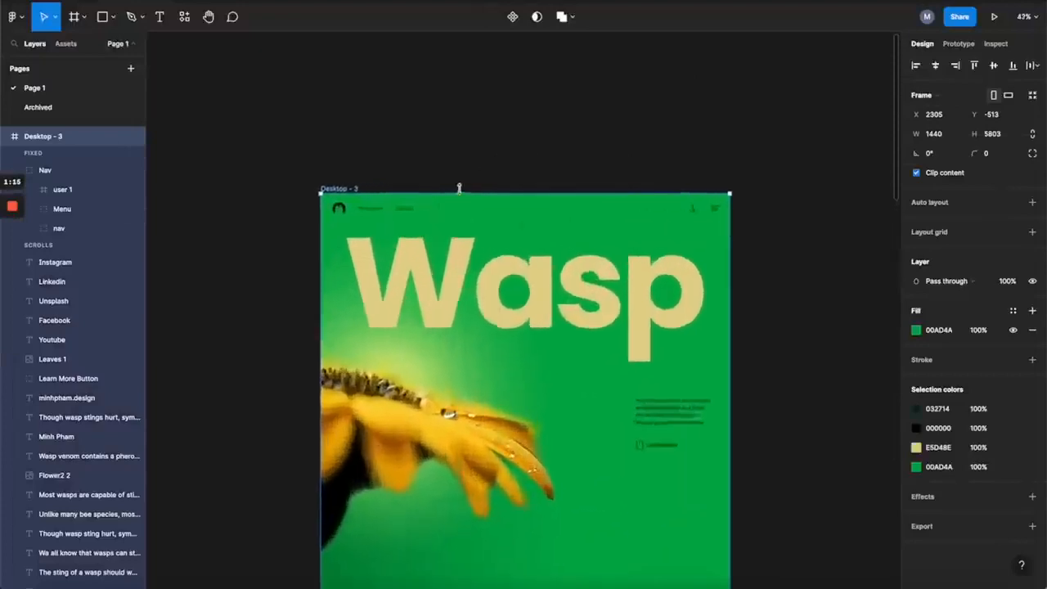
pyautogui.click(754, 143)
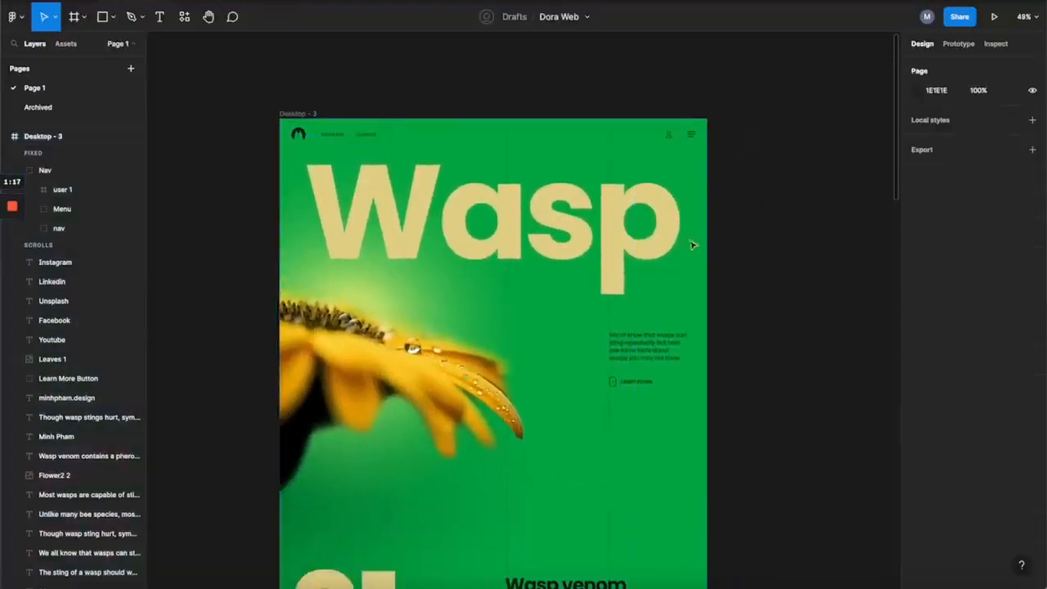
pyautogui.scroll(-2, 741, 188)
pyautogui.scroll(-1, 741, 196)
pyautogui.hscroll(1, 742, 196)
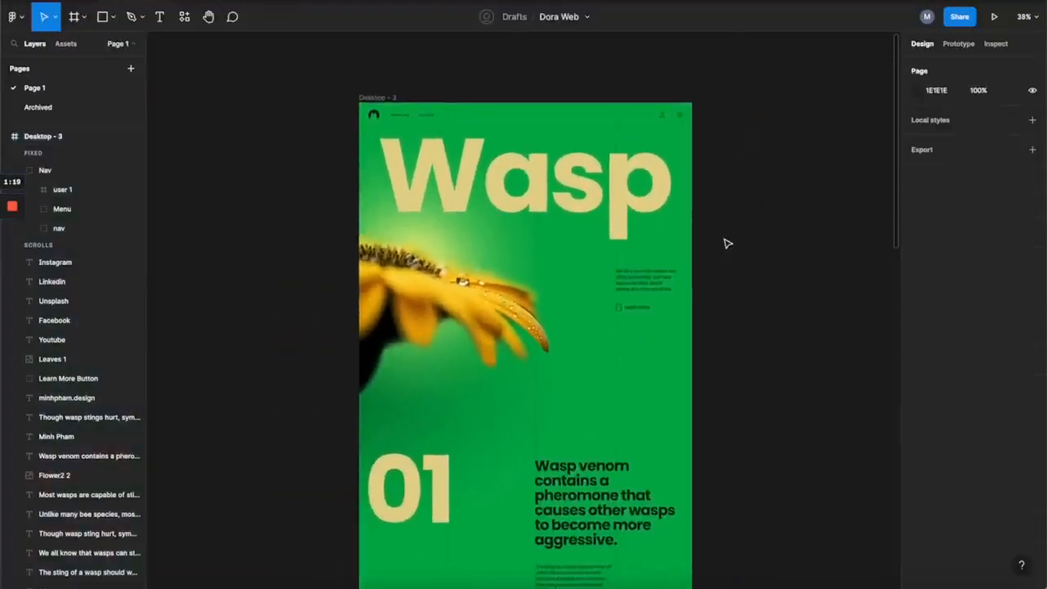
pyautogui.scroll(1, 661, 265)
pyautogui.scroll(-4, 783, 276)
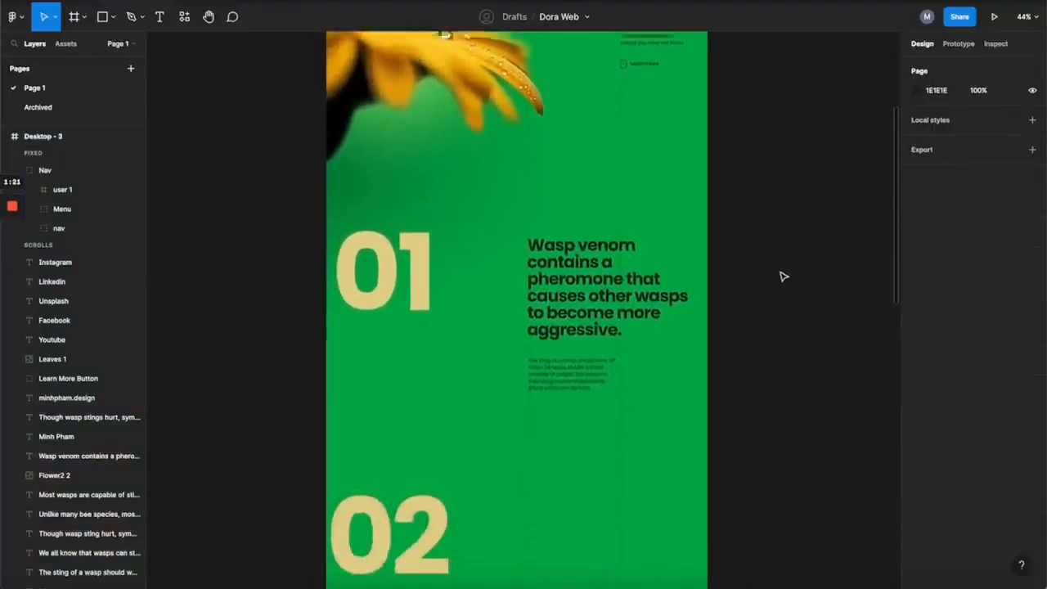
pyautogui.scroll(-2, 783, 276)
pyautogui.scroll(2, 531, 306)
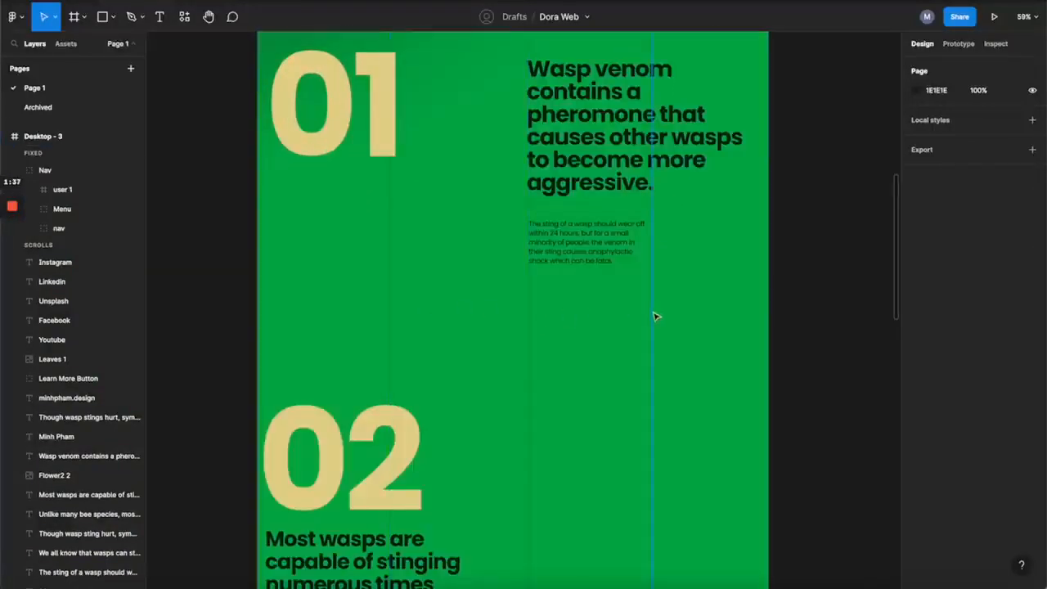
# Step: Delete the Lines group of vertical guide lines from the Desktop - 3 frame
pyautogui.scroll(-2, 360, 315)
pyautogui.click(383, 323)
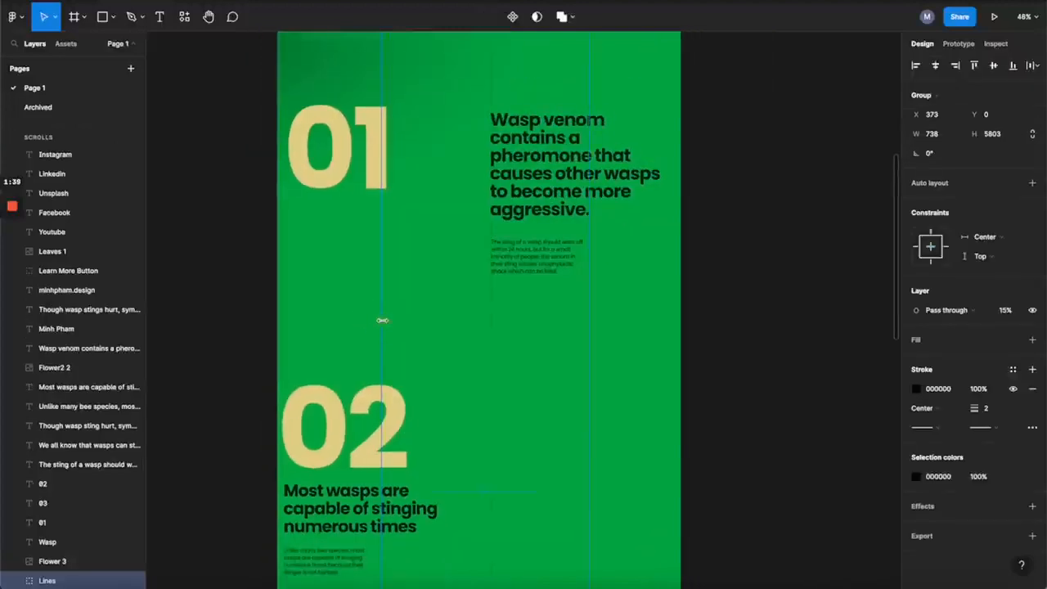
pyautogui.press('Delete')
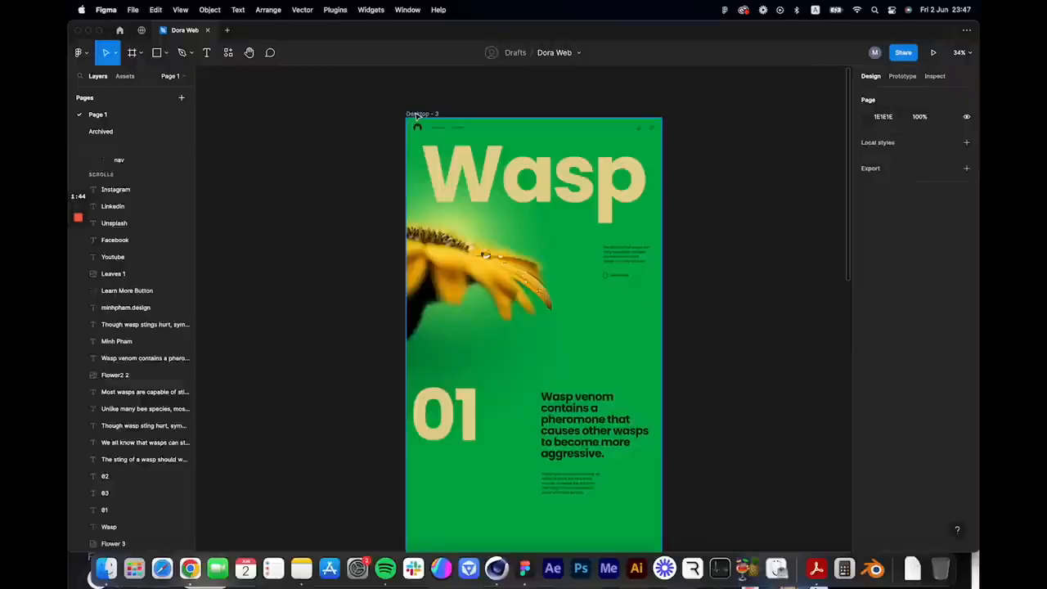
# Step: Select the whole Desktop - 3 frame, find the Figma to Dora plugin and run it on the frame
pyautogui.click(417, 117)
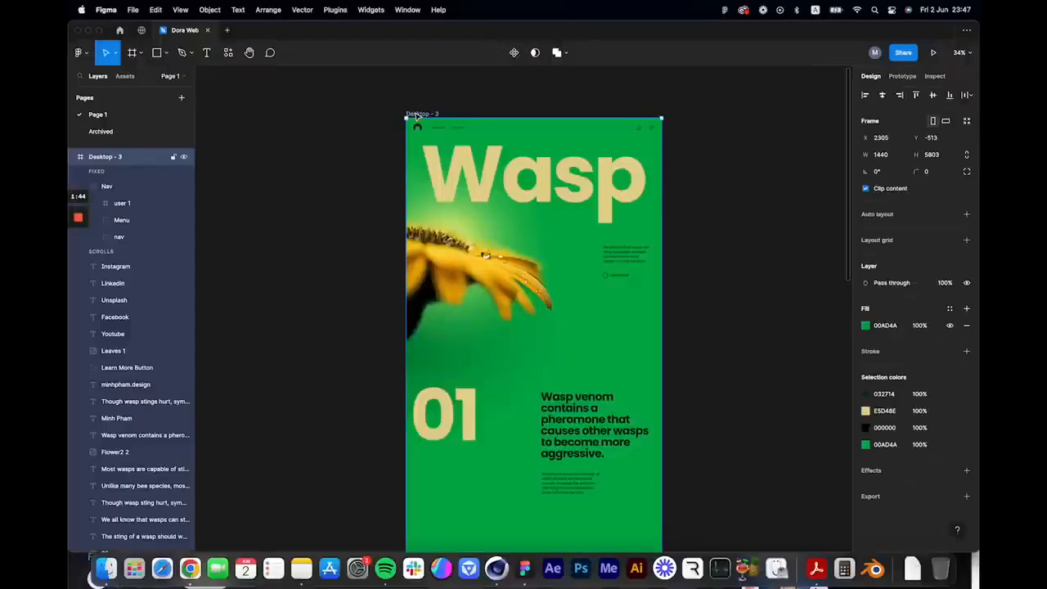
pyautogui.click(336, 10)
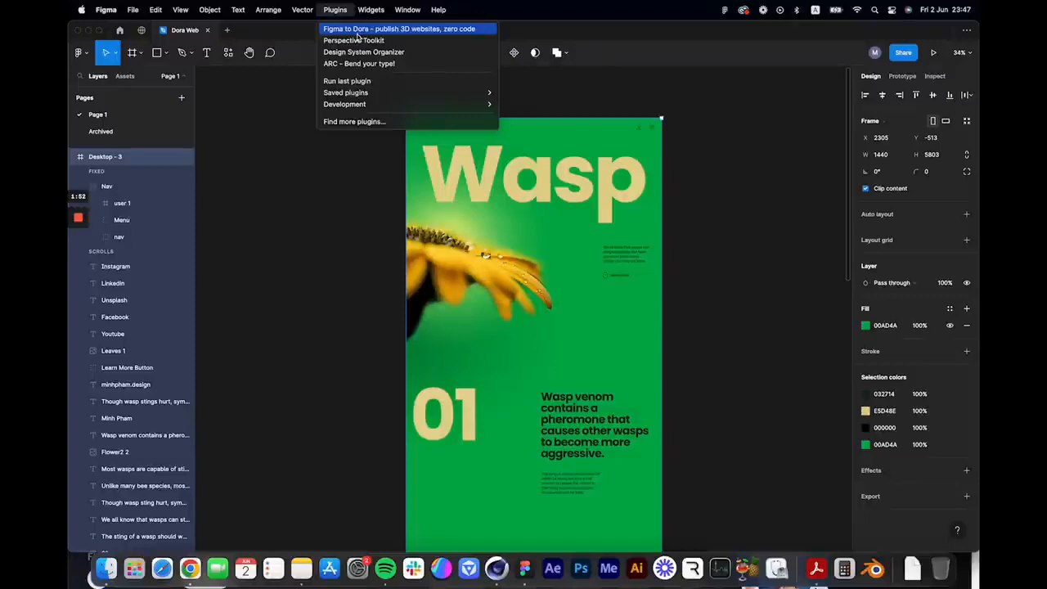
pyautogui.click(360, 121)
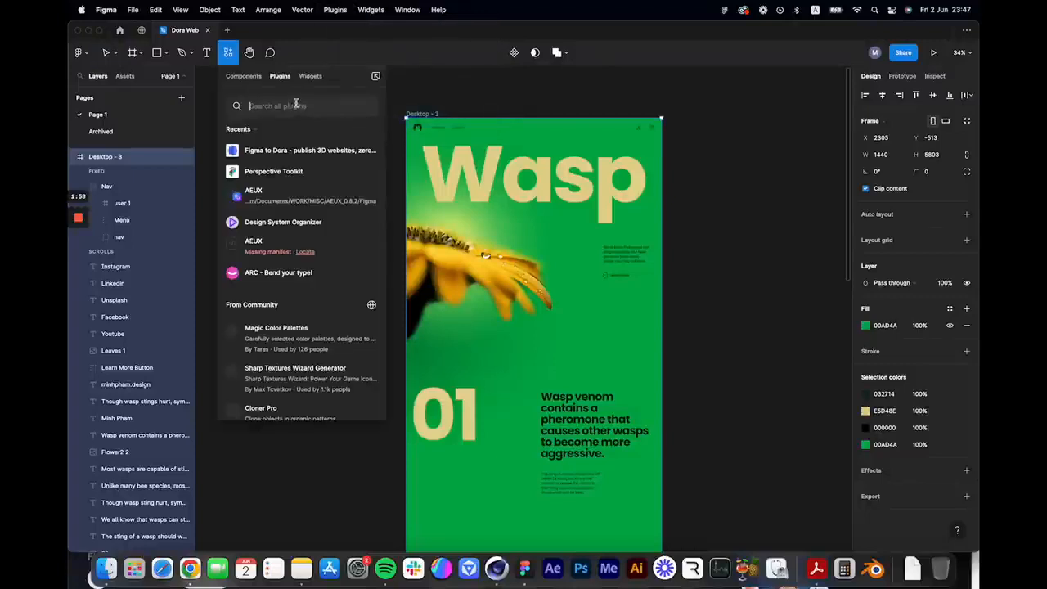
pyautogui.write('Figma to Dora')
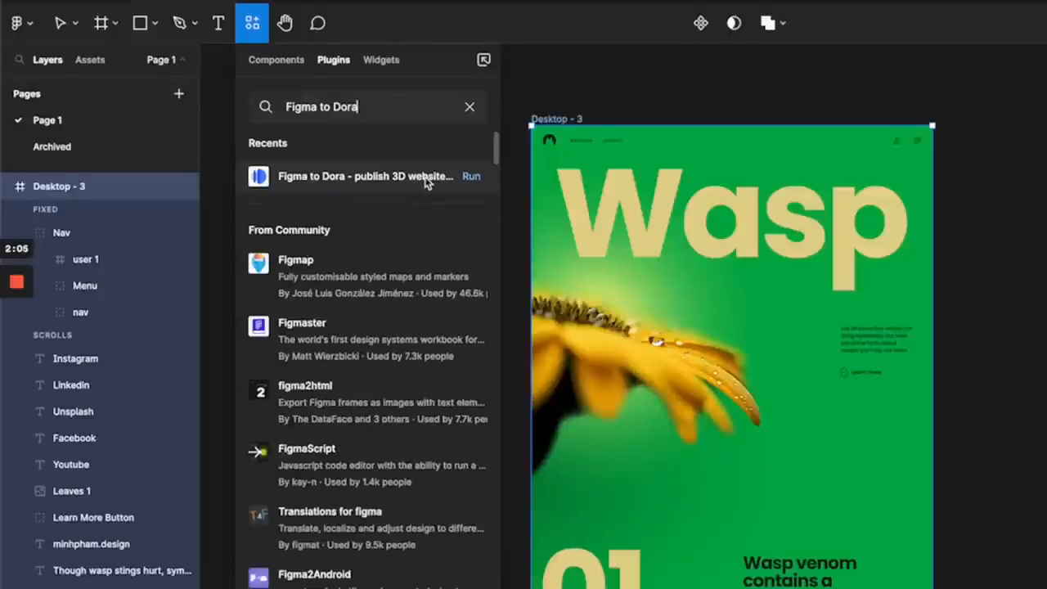
pyautogui.click(473, 177)
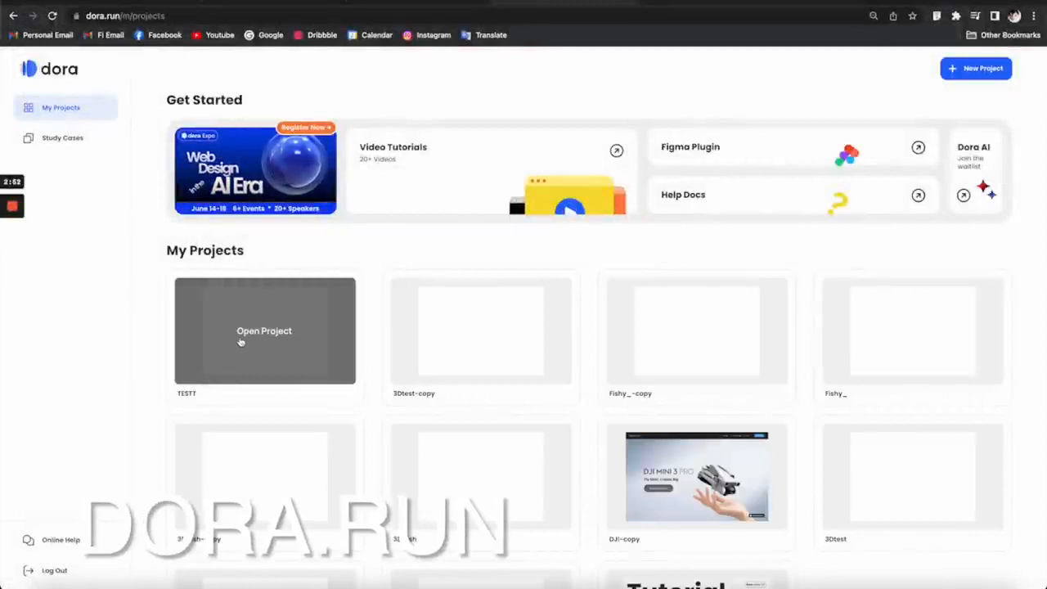
# Step: Switch to dora.run in the browser and create a new project named Web
pyautogui.click(968, 70)
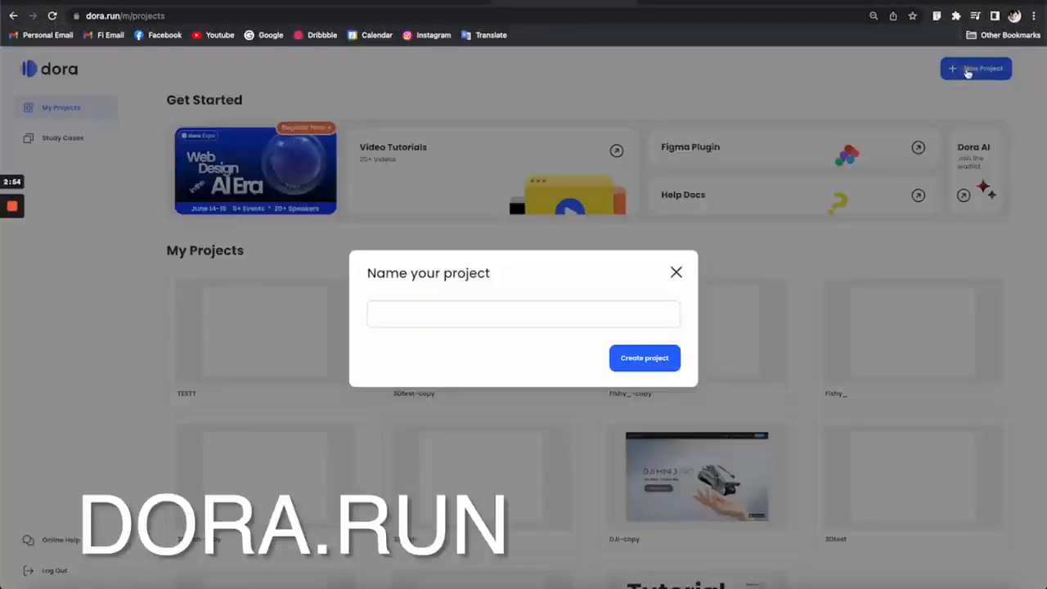
pyautogui.click(413, 311)
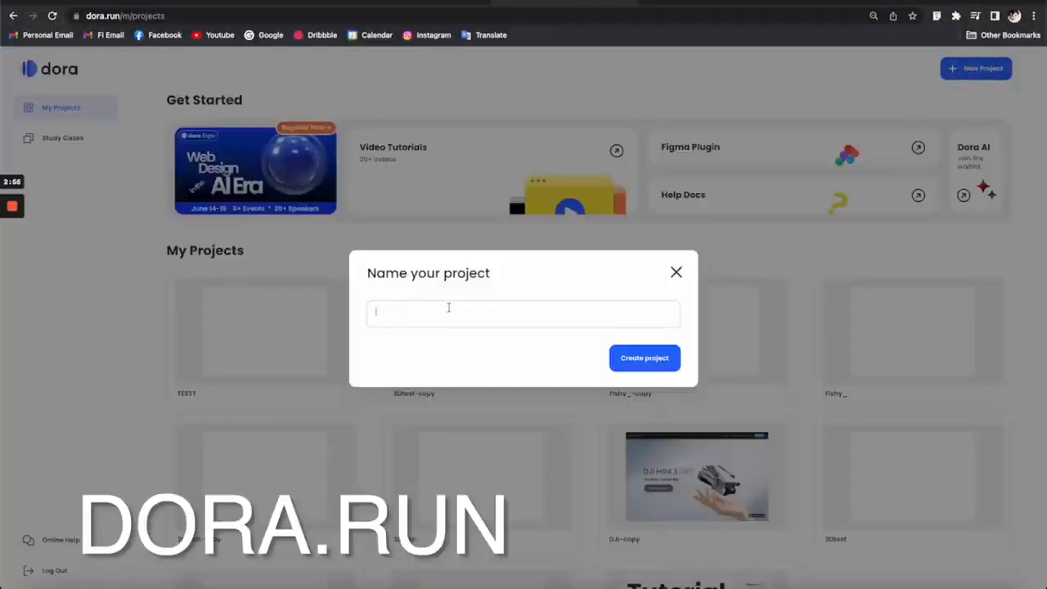
pyautogui.write('Web')
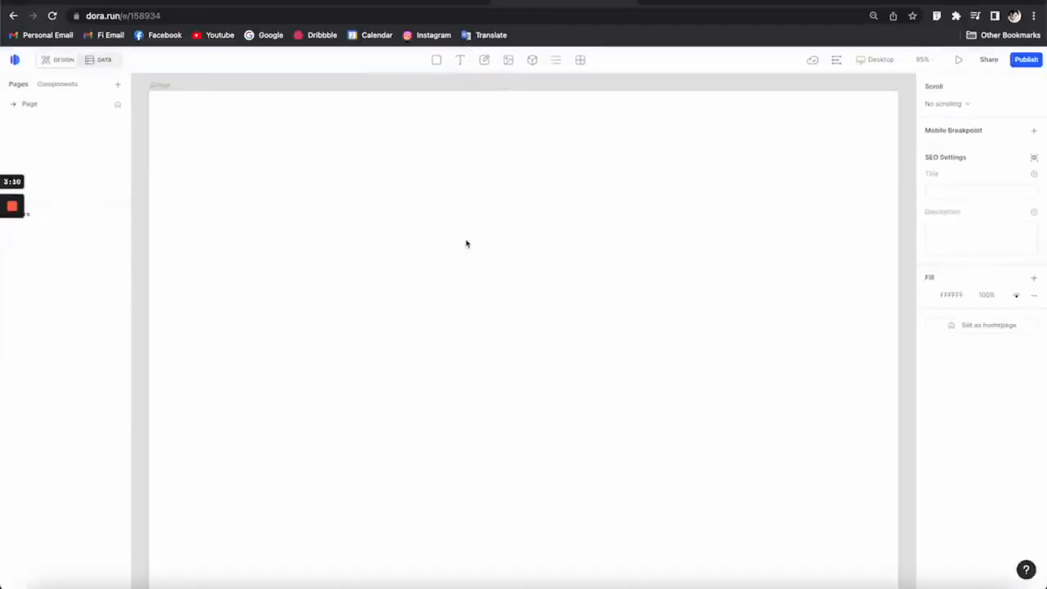
# Step: Choose the Desktop 1440×1024 device preset for the blank page
pyautogui.scroll(-5, 485, 247)
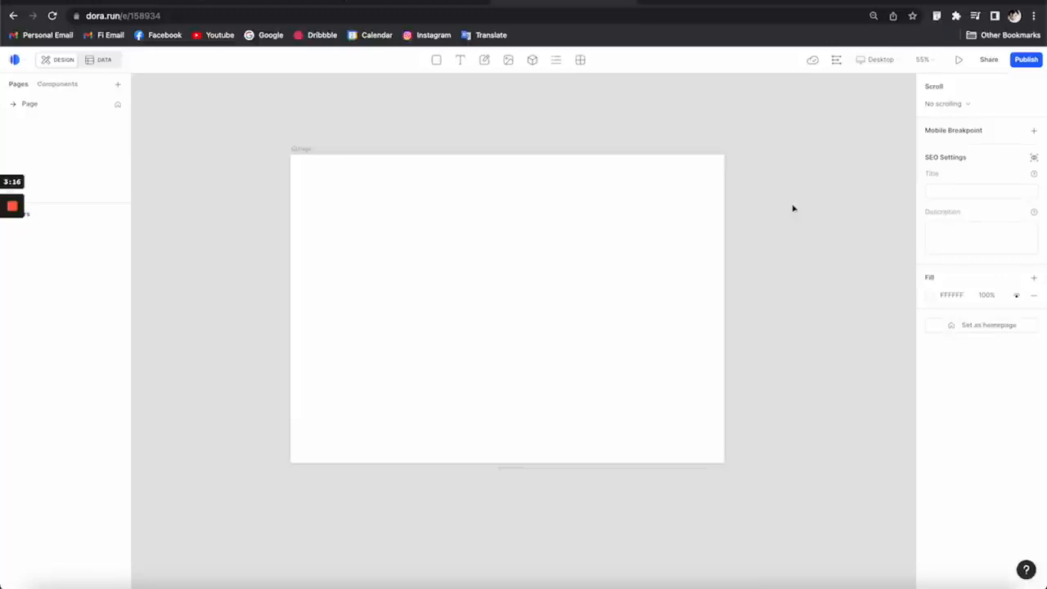
pyautogui.click(877, 60)
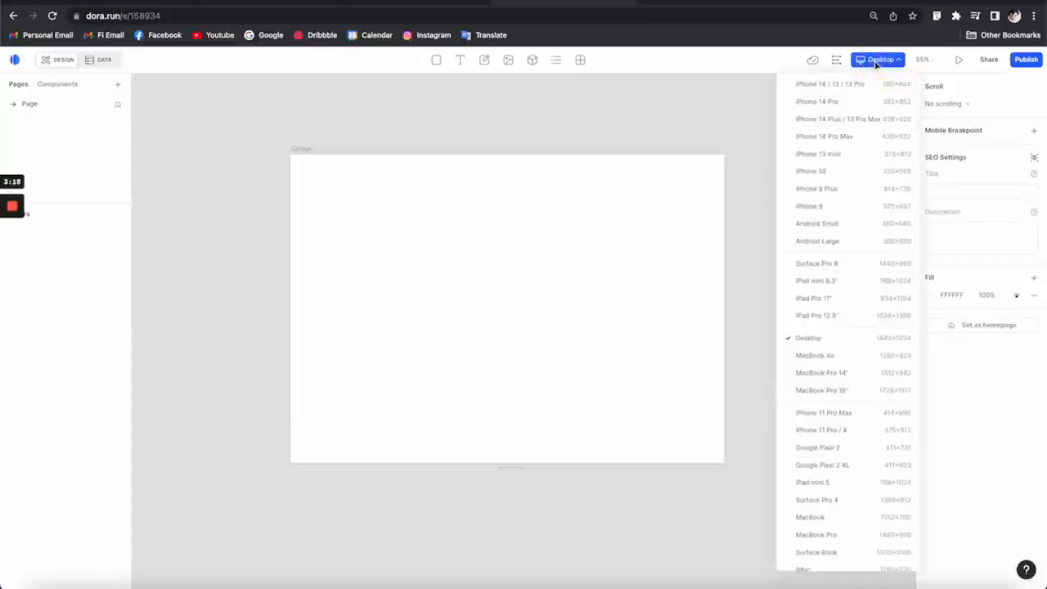
pyautogui.click(868, 337)
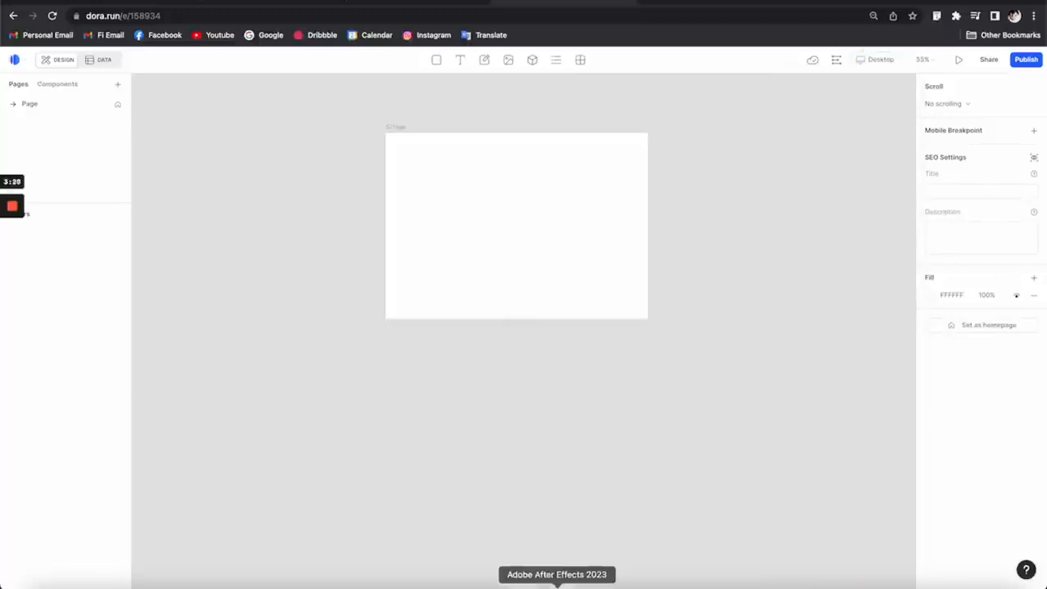
# Step: Check the Desktop - 3 frame's height in Figma and give the Dora page vertical scrolling with a height of 5803 px
pyautogui.click(521, 584)
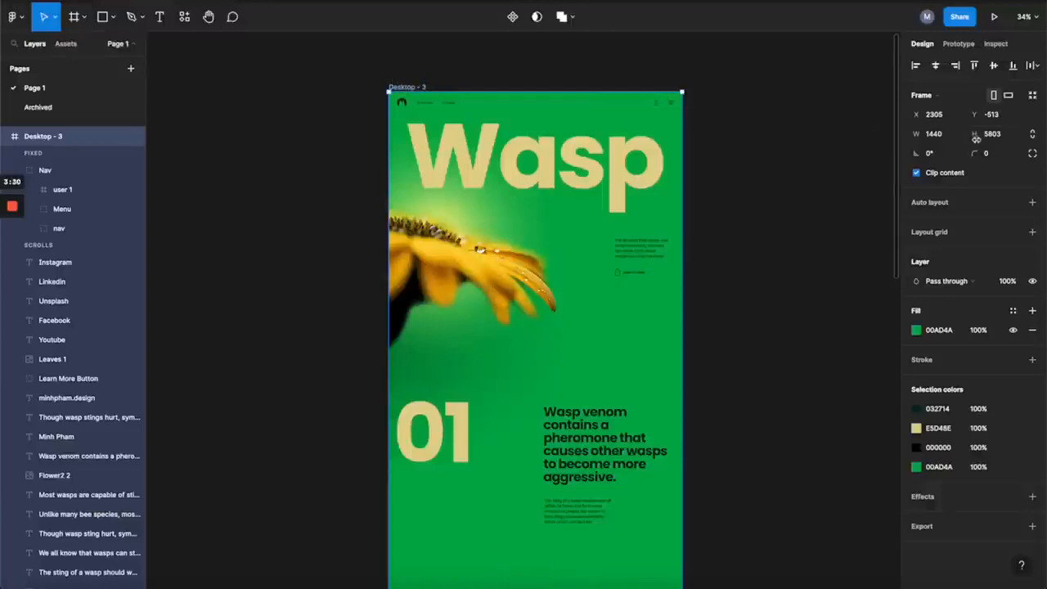
pyautogui.click(1012, 138)
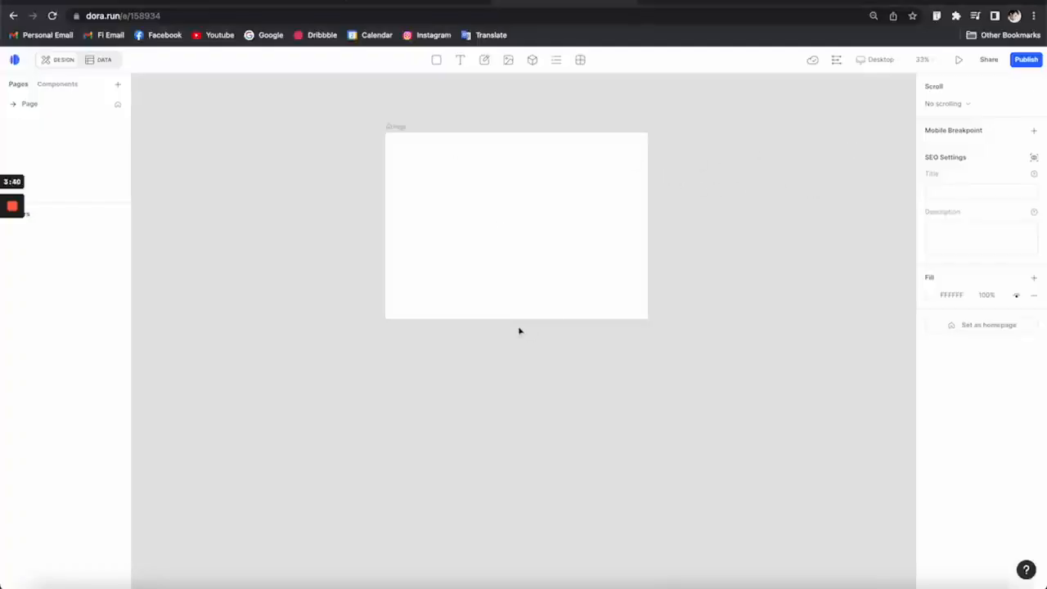
pyautogui.moveTo(516, 320); pyautogui.dragTo(514, 444)
pyautogui.click(1004, 121)
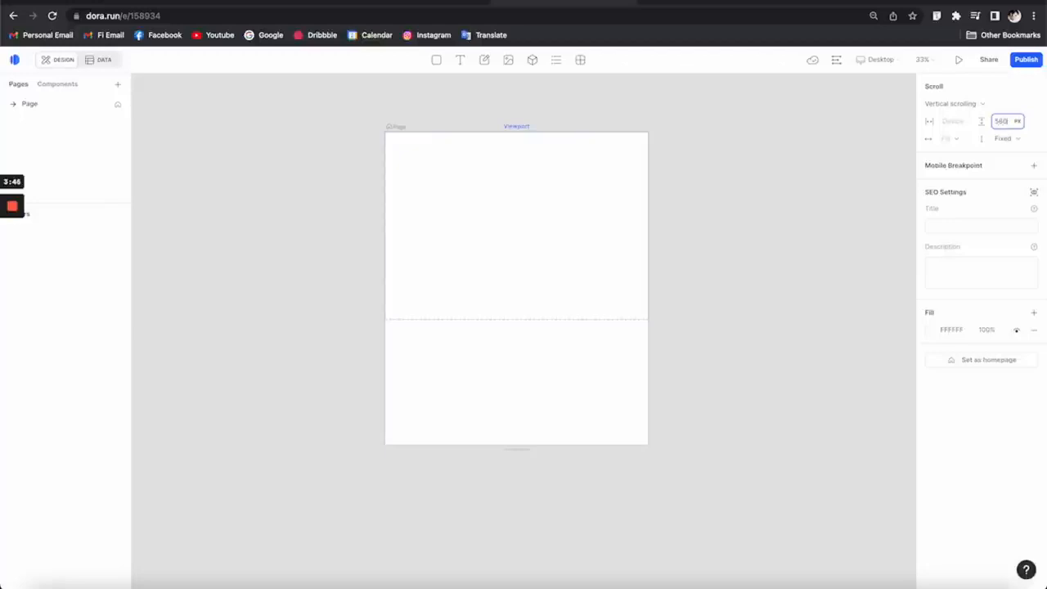
pyautogui.press('Return')
pyautogui.scroll(-5, 691, 278)
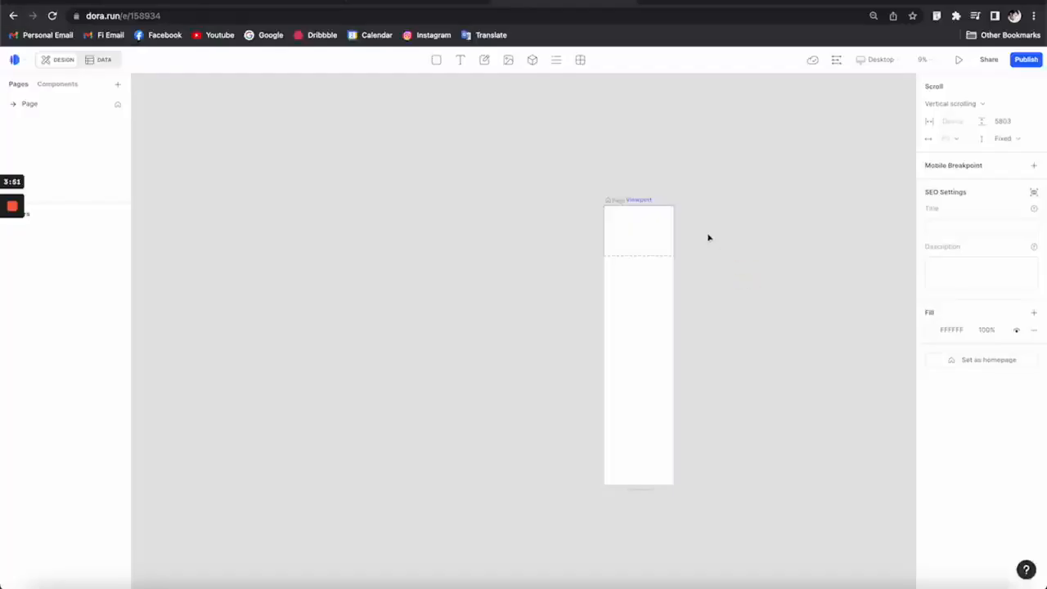
# Step: Paste the copied Figma design onto the Dora page and deselect it
pyautogui.scroll(5, 709, 237)
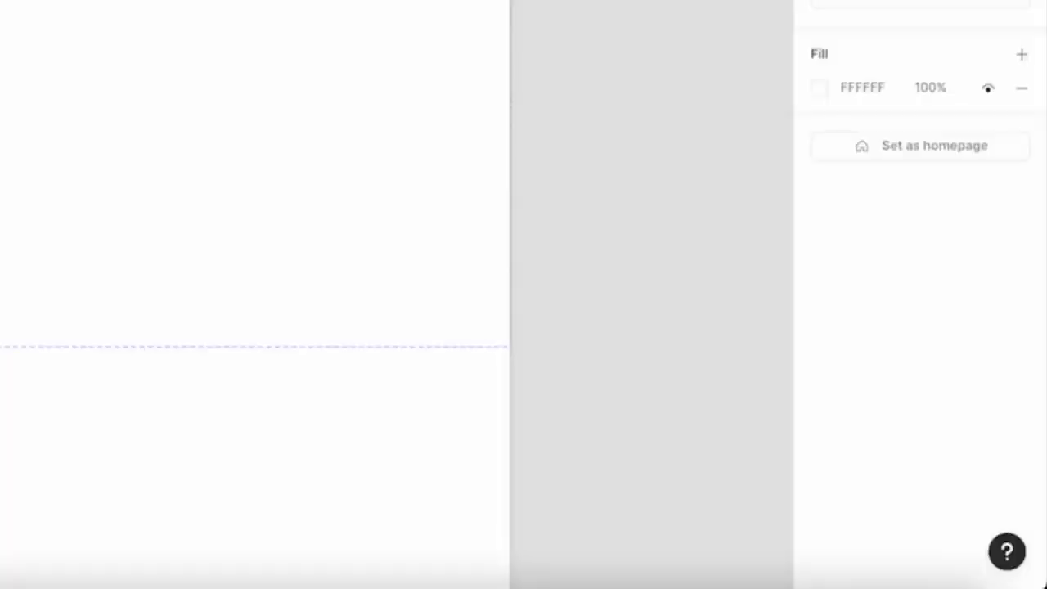
pyautogui.press('super+v')
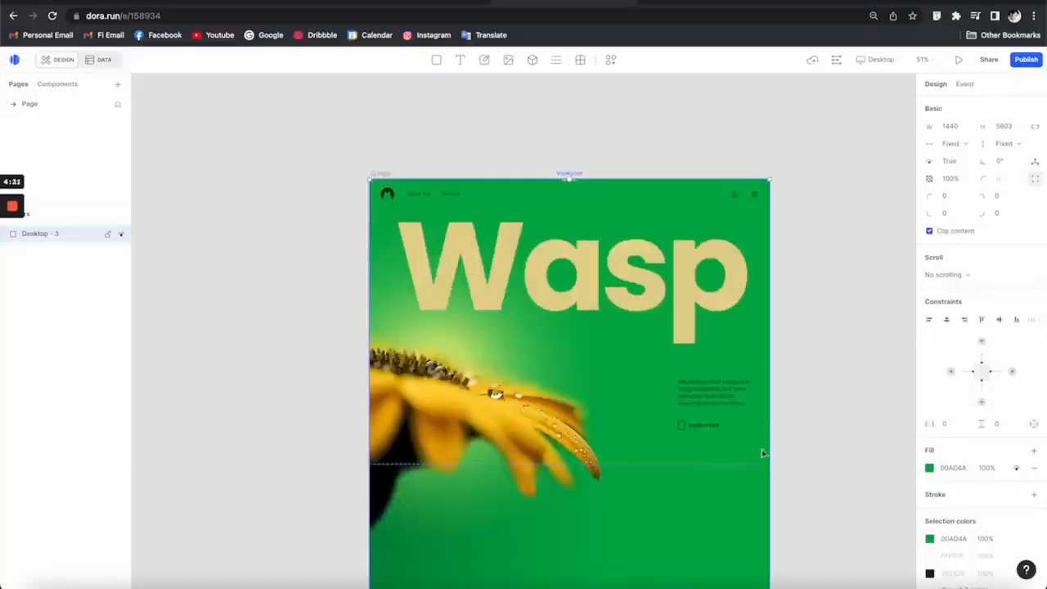
pyautogui.click(821, 443)
pyautogui.scroll(-10, 821, 442)
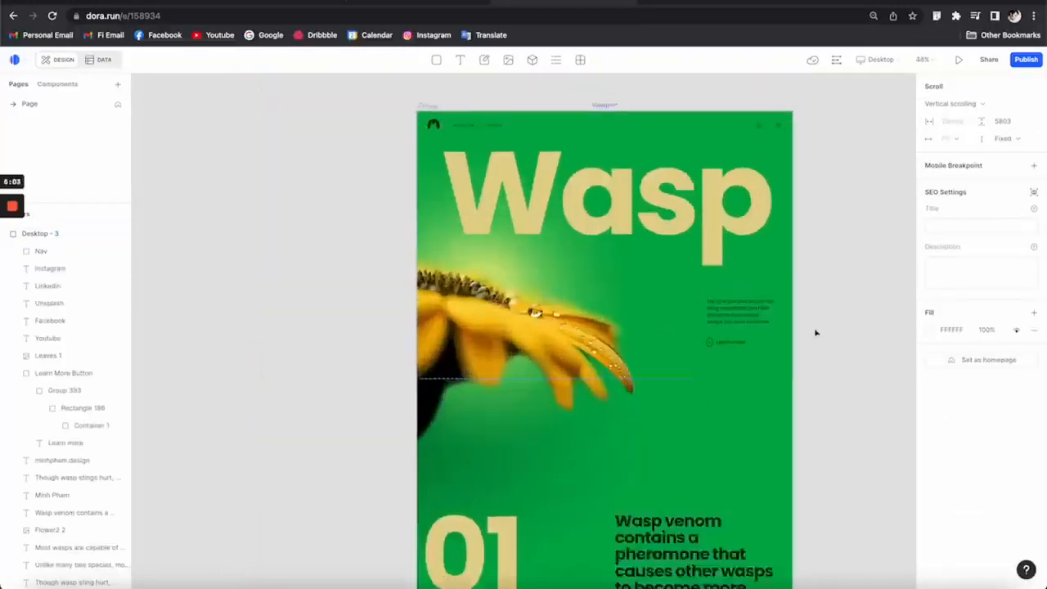
# Step: Inspect the imported design's separate elements, selecting the Flower 3 image and the section 01 heading text
pyautogui.click(417, 319)
pyautogui.scroll(5, 474, 336)
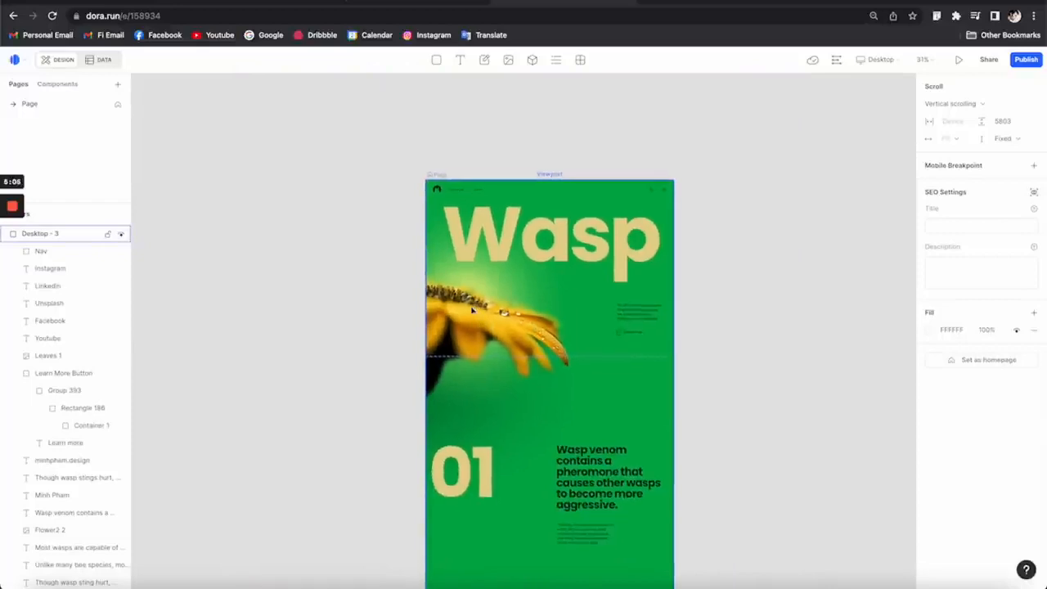
pyautogui.click(555, 358)
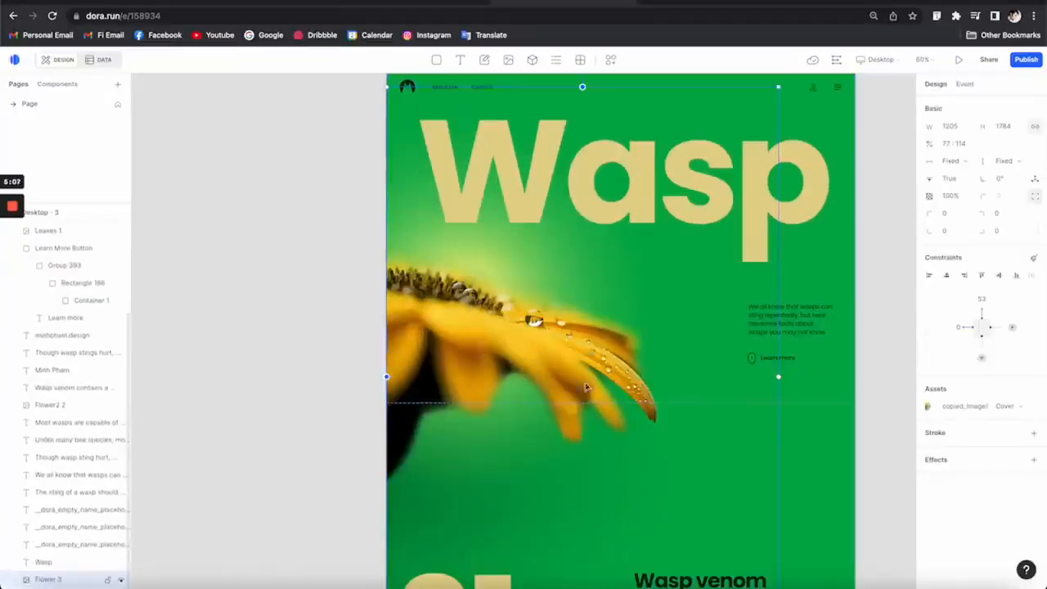
pyautogui.scroll(-1, 370, 420)
pyautogui.scroll(-5, 580, 385)
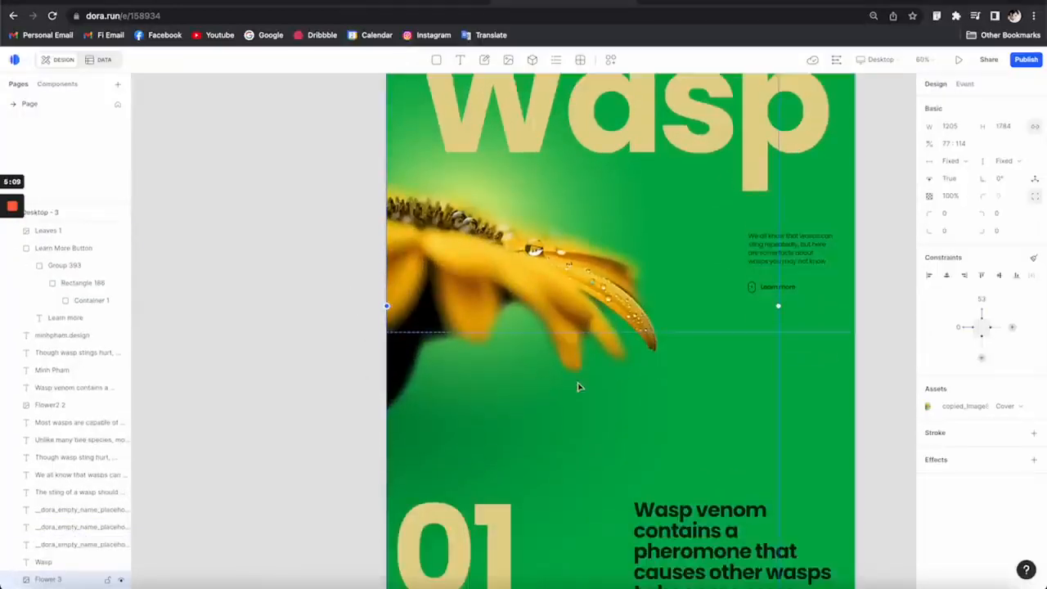
pyautogui.click(810, 405)
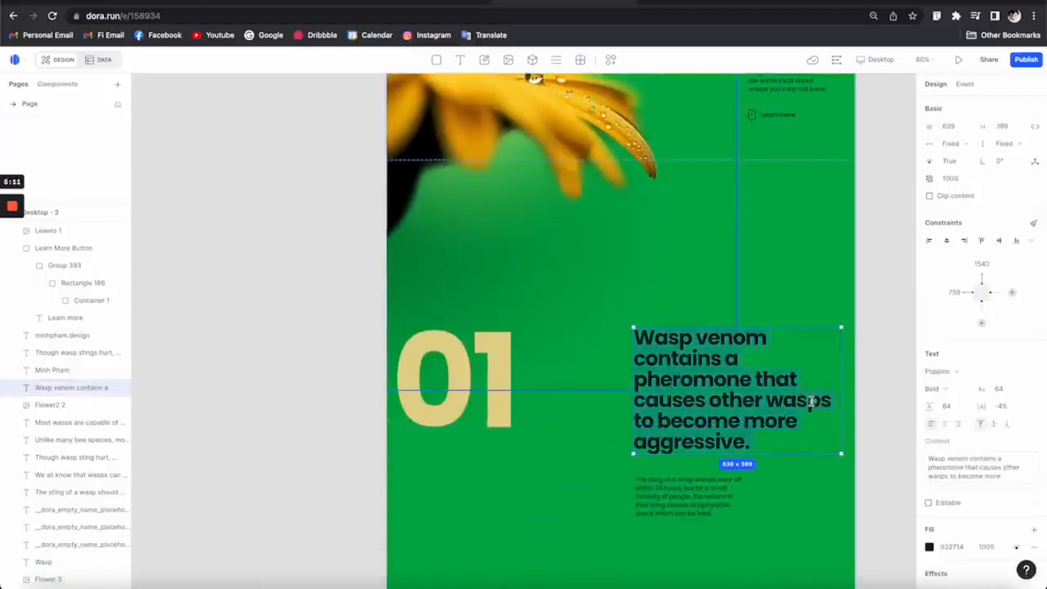
# Step: Uncontainer the Nav bar so its links group, user icon and menu icon become separate elements of the page
pyautogui.click(875, 327)
pyautogui.scroll(-1, 867, 348)
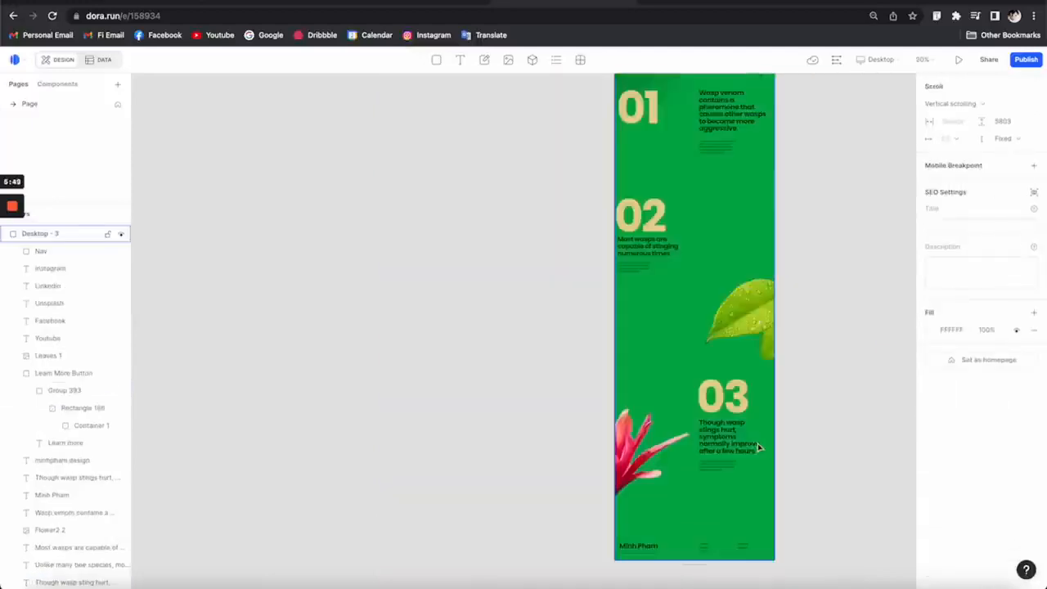
pyautogui.scroll(4, 748, 136)
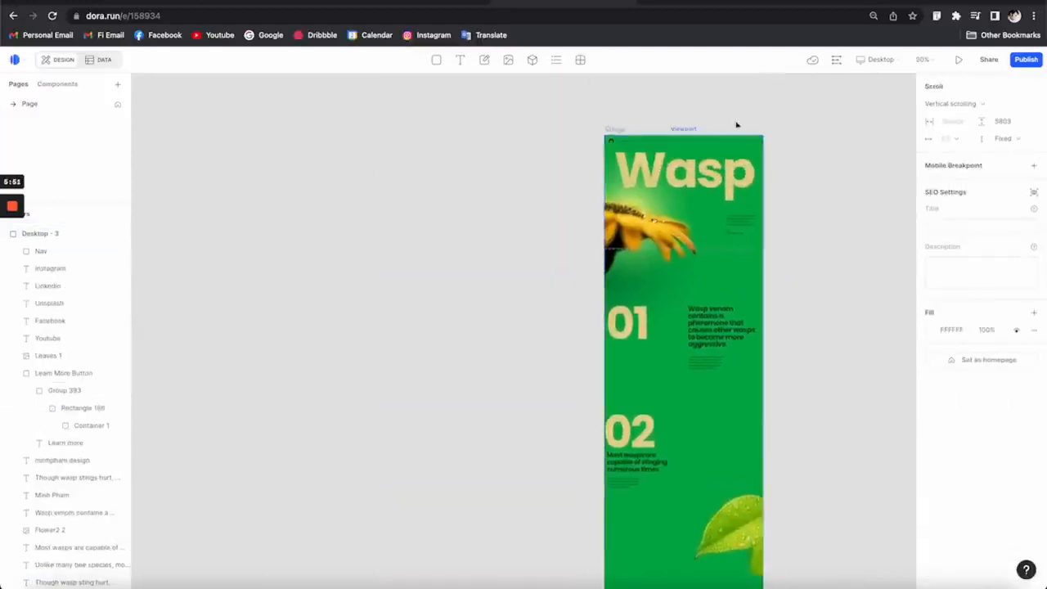
pyautogui.scroll(5, 717, 133)
pyautogui.scroll(-3, 717, 134)
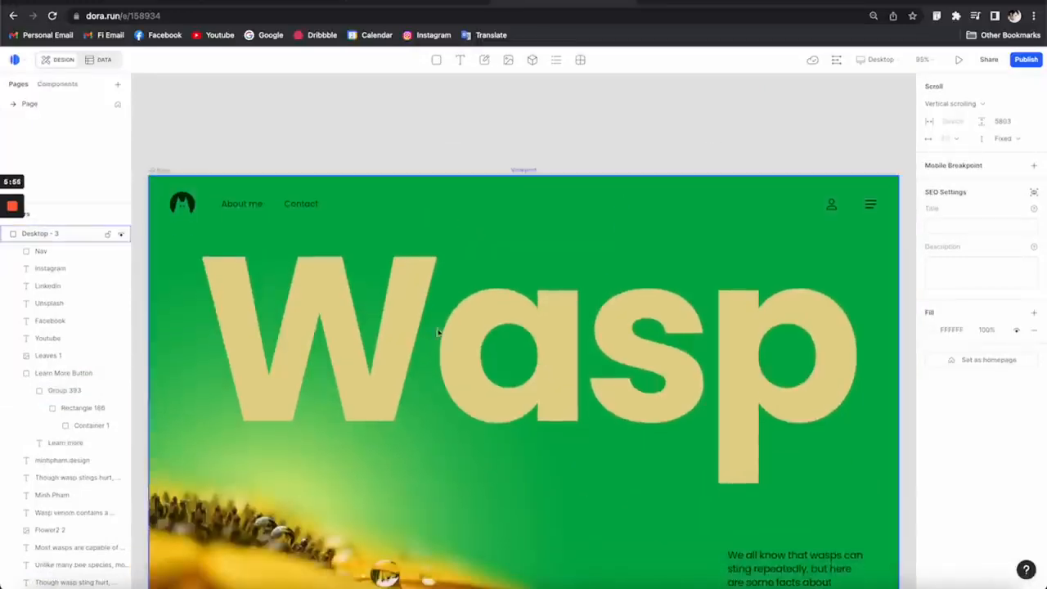
pyautogui.click(242, 209)
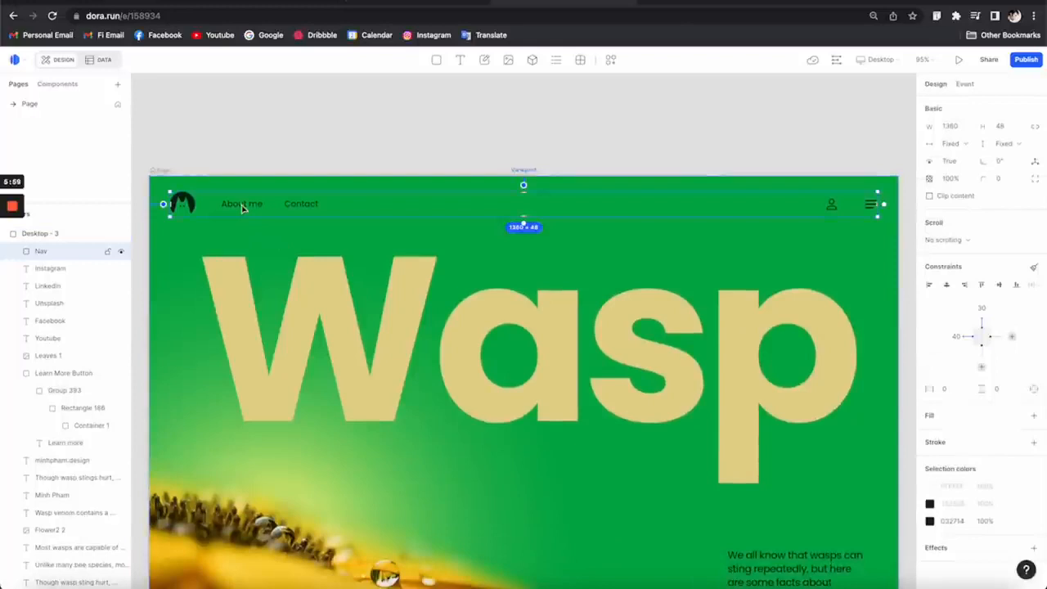
pyautogui.rightClick(242, 209)
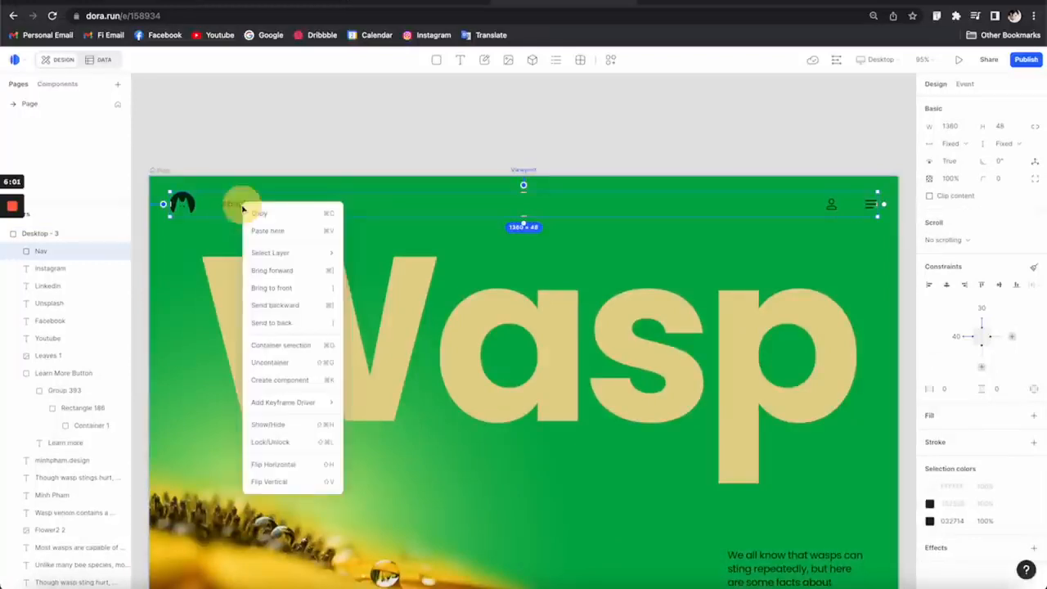
pyautogui.click(286, 370)
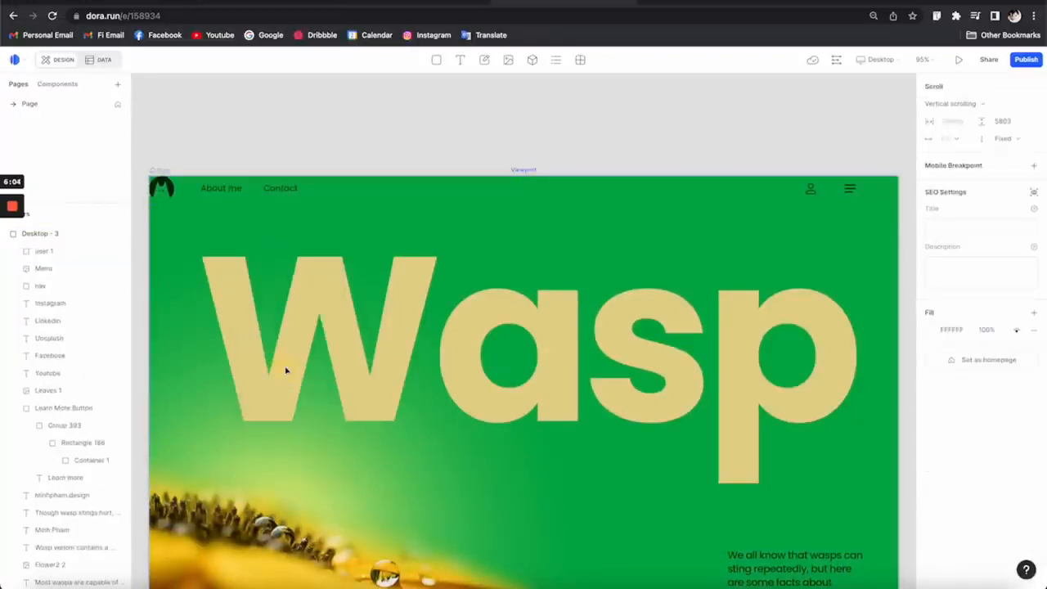
# Step: Select the released nav, user and menu elements together and move them back to an inset position in the header
pyautogui.keyDown('shift'); pyautogui.click(231, 193); pyautogui.keyUp('shift')
pyautogui.moveTo(218, 194); pyautogui.dragTo(236, 203)
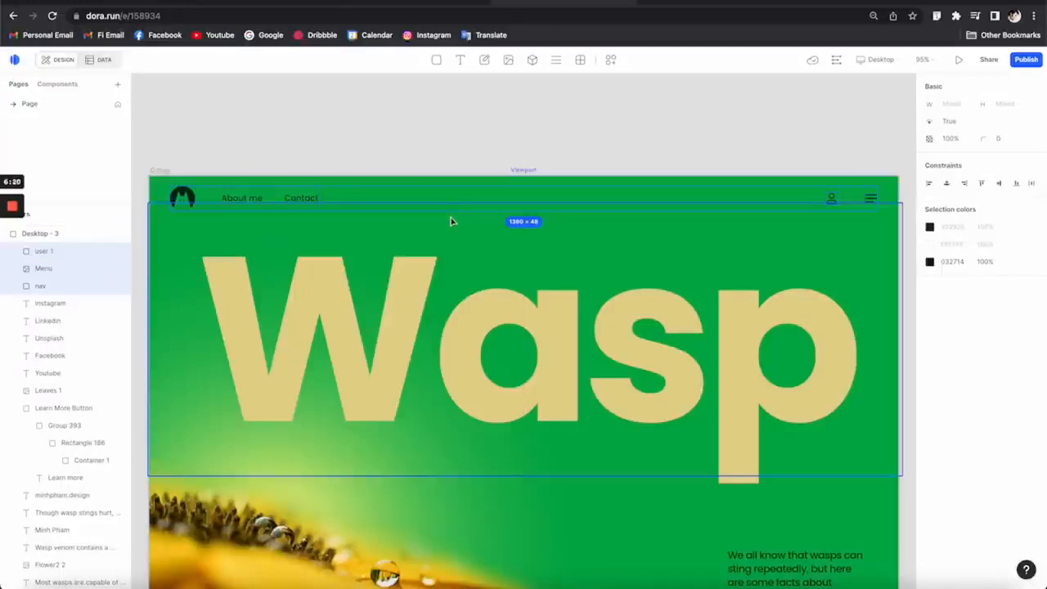
pyautogui.click(694, 133)
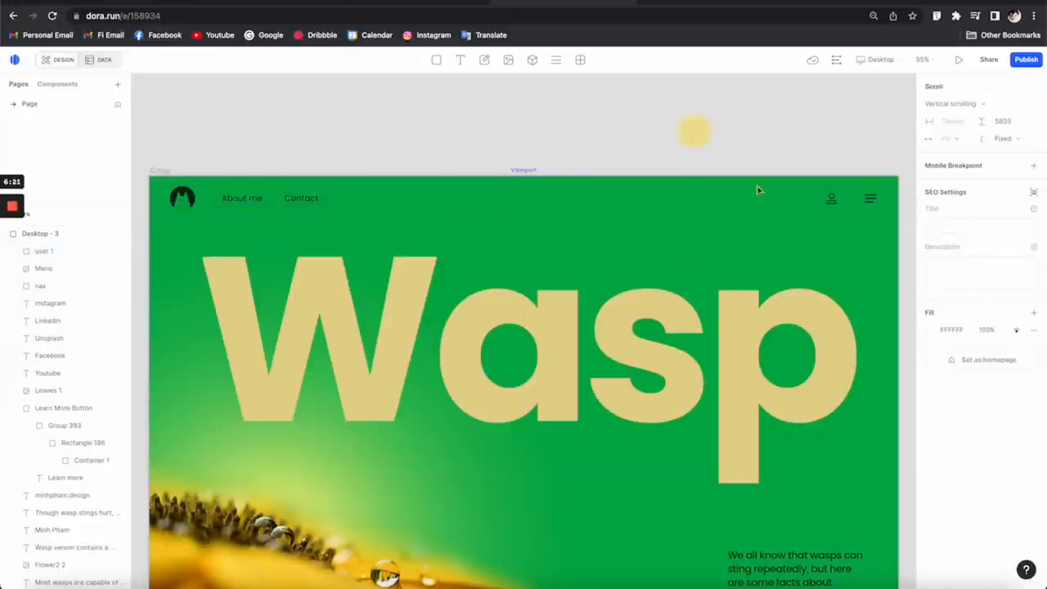
# Step: Constrain the Menu icon's right side to the page's right edge and its top to the top of the page
pyautogui.click(872, 201)
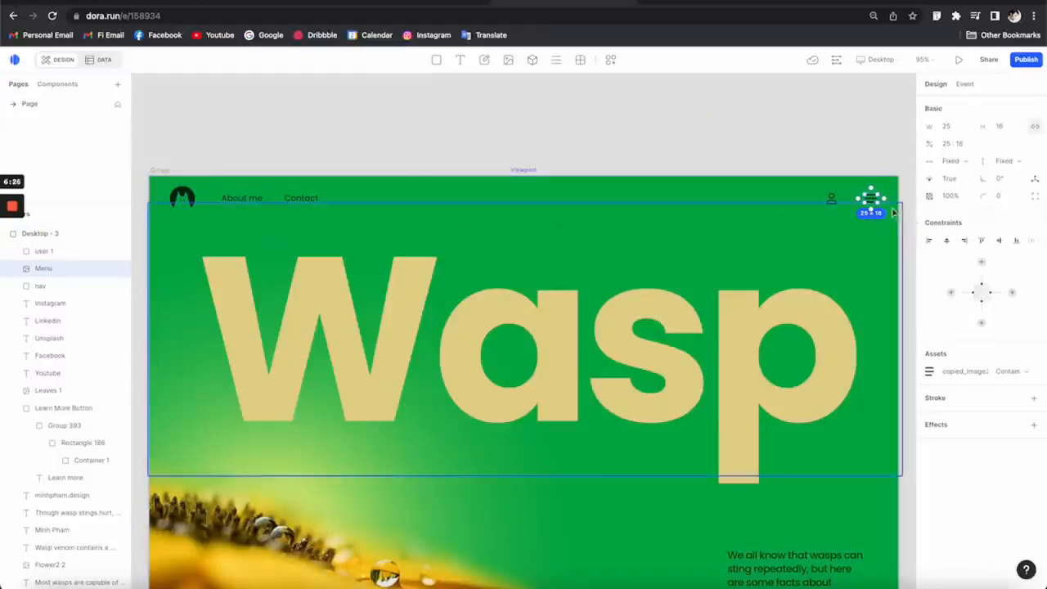
pyautogui.scroll(-1, 791, 252)
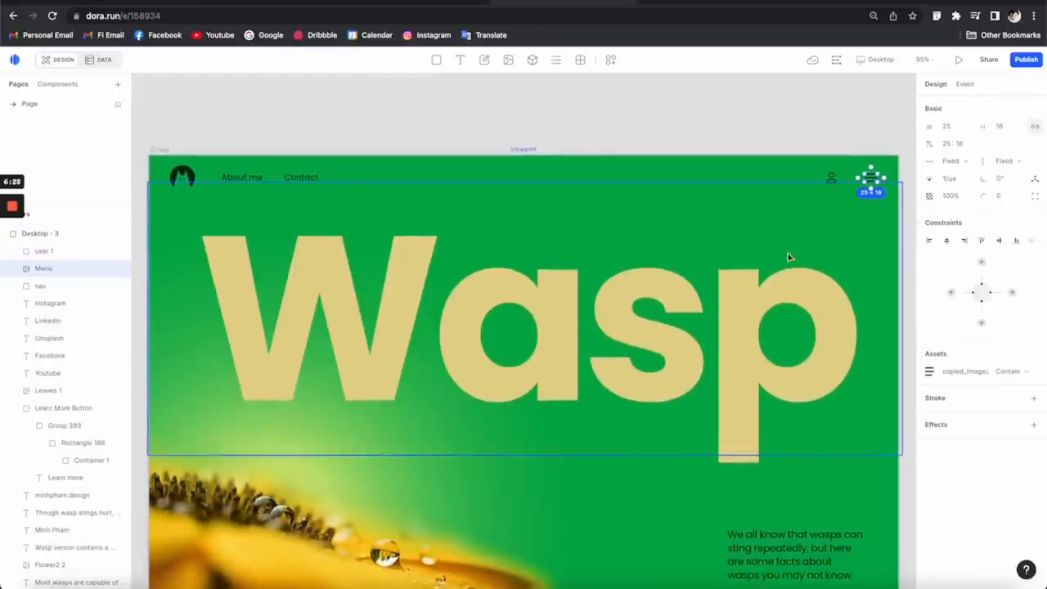
pyautogui.scroll(-3, 885, 129)
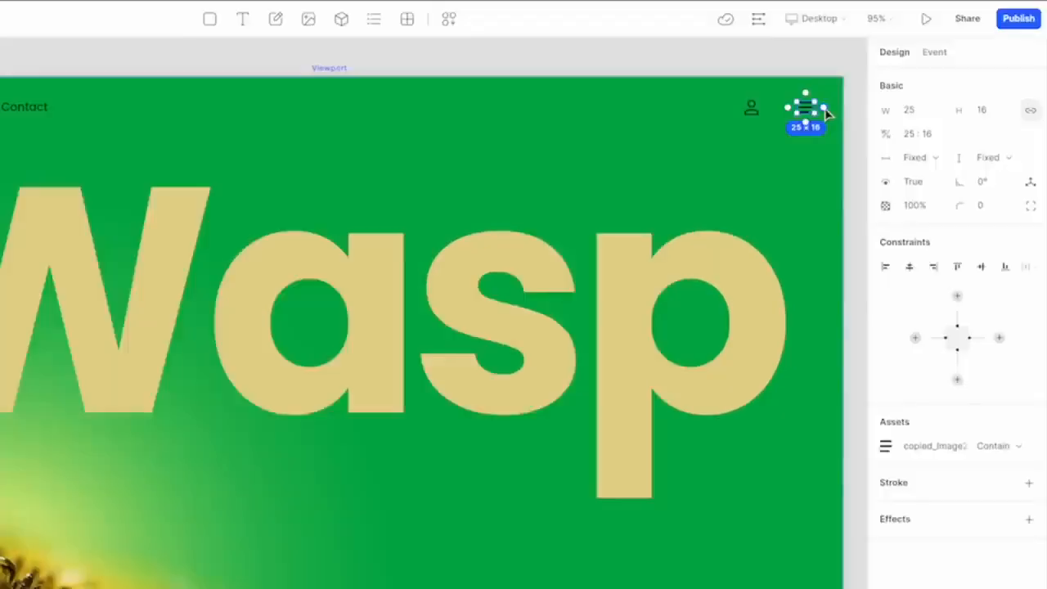
pyautogui.moveTo(826, 115); pyautogui.dragTo(838, 436)
pyautogui.scroll(3, 762, 363)
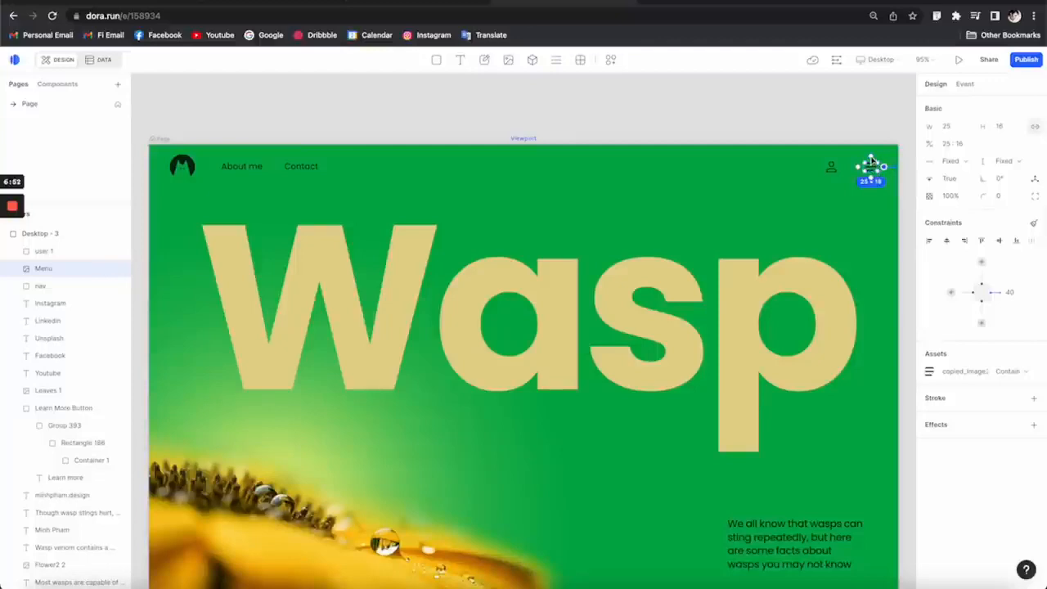
pyautogui.moveTo(872, 164); pyautogui.dragTo(519, 145)
pyautogui.click(562, 169)
# Step: Constrain the user icon's top to the top of the page and its right side to the Menu icon
pyautogui.moveTo(831, 166); pyautogui.dragTo(527, 149)
pyautogui.click(561, 169)
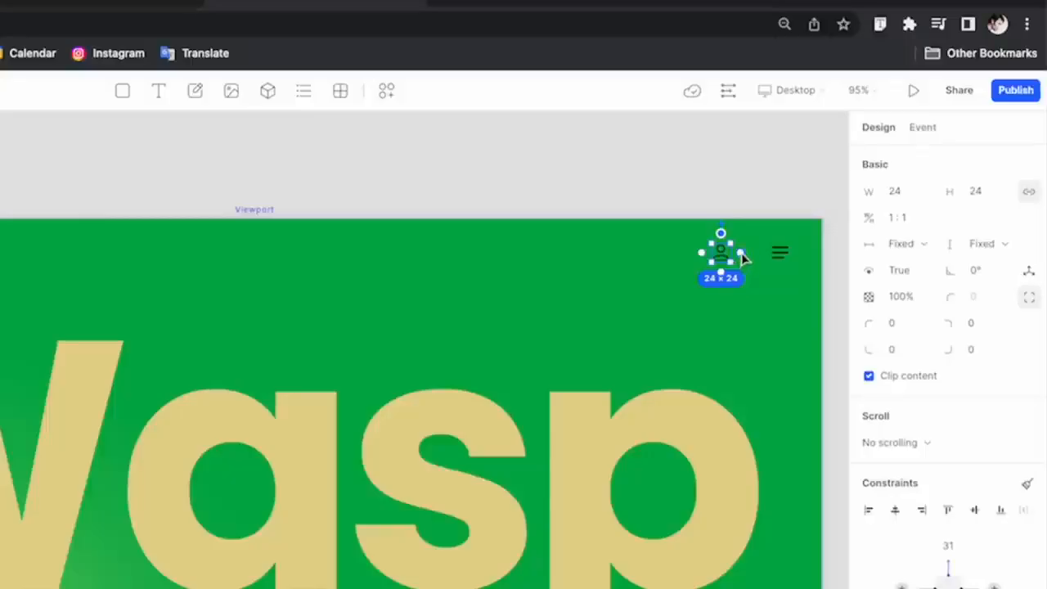
pyautogui.moveTo(742, 255); pyautogui.dragTo(763, 253)
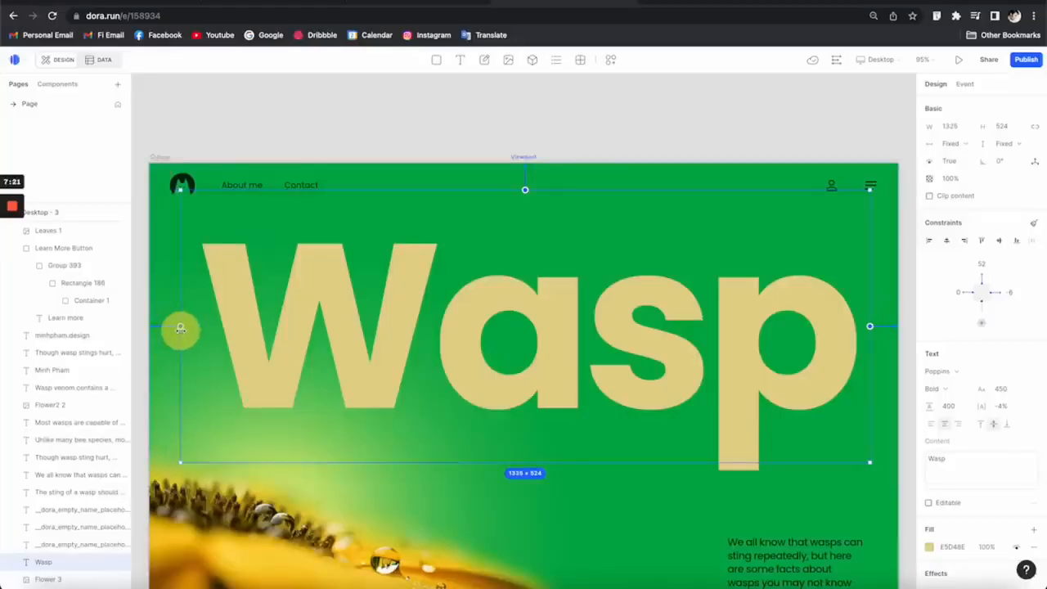
# Step: Constrain the nav group with the logo and links to the page's left edge and to the top of the page
pyautogui.click(303, 146)
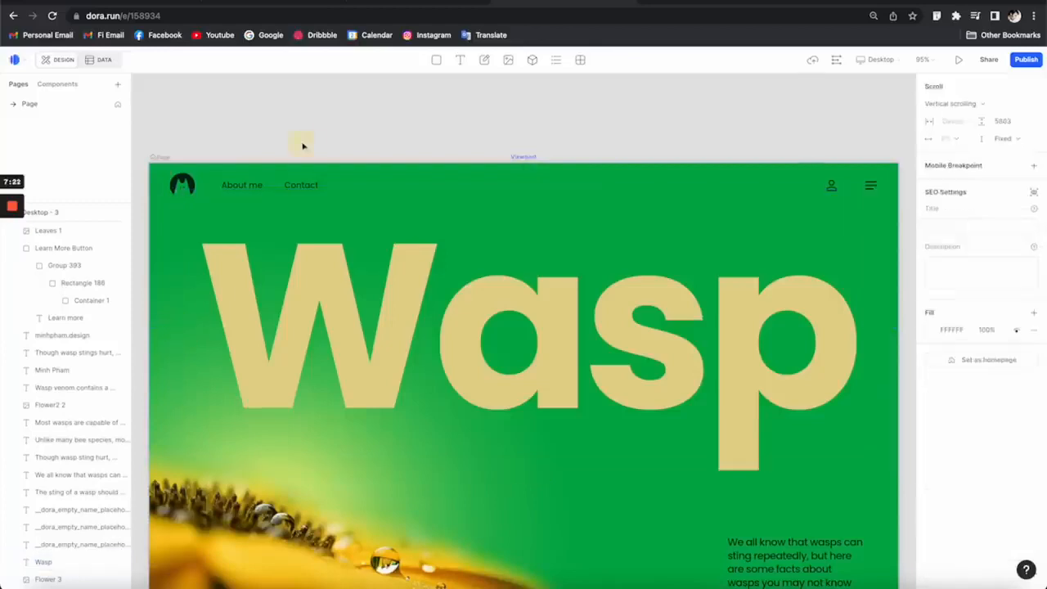
pyautogui.click(182, 190)
pyautogui.moveTo(163, 188); pyautogui.dragTo(149, 428)
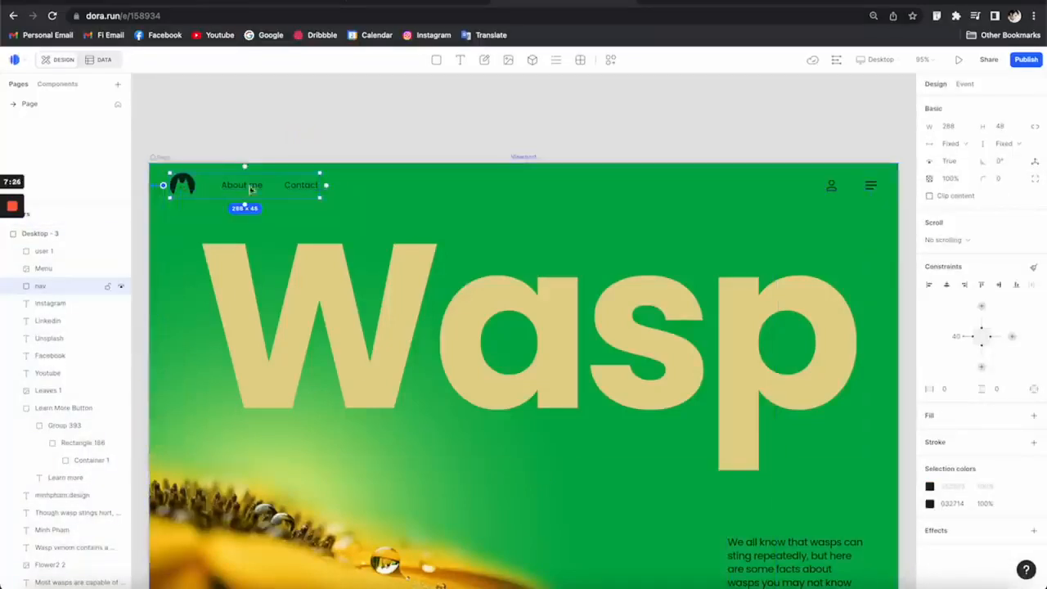
pyautogui.moveTo(248, 172); pyautogui.dragTo(526, 165)
pyautogui.click(542, 170)
pyautogui.click(567, 128)
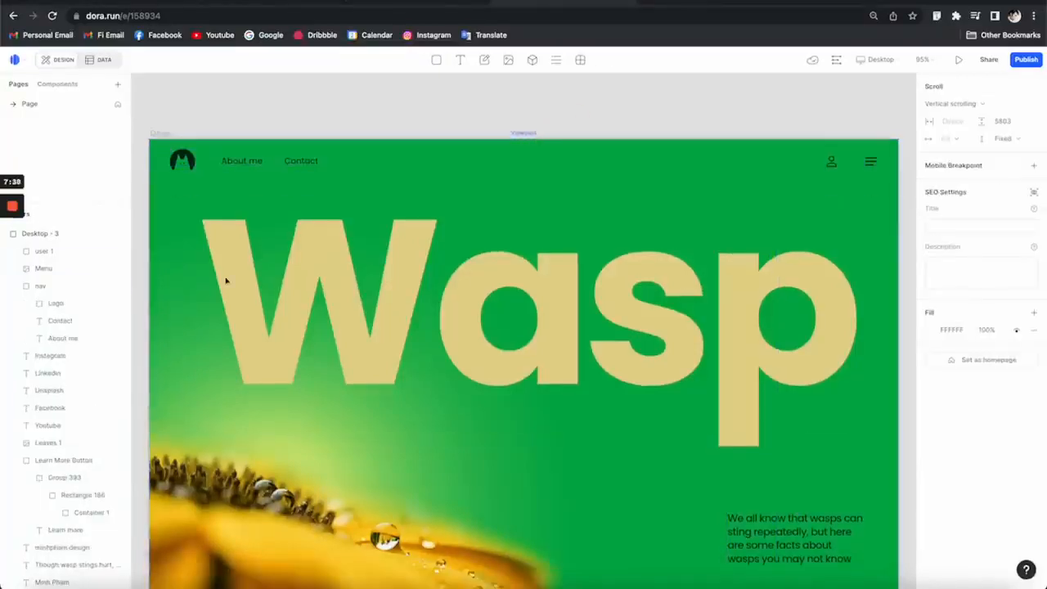
# Step: Center the large Wasp title horizontally on the page, then clear the selection
pyautogui.scroll(-2, 238, 278)
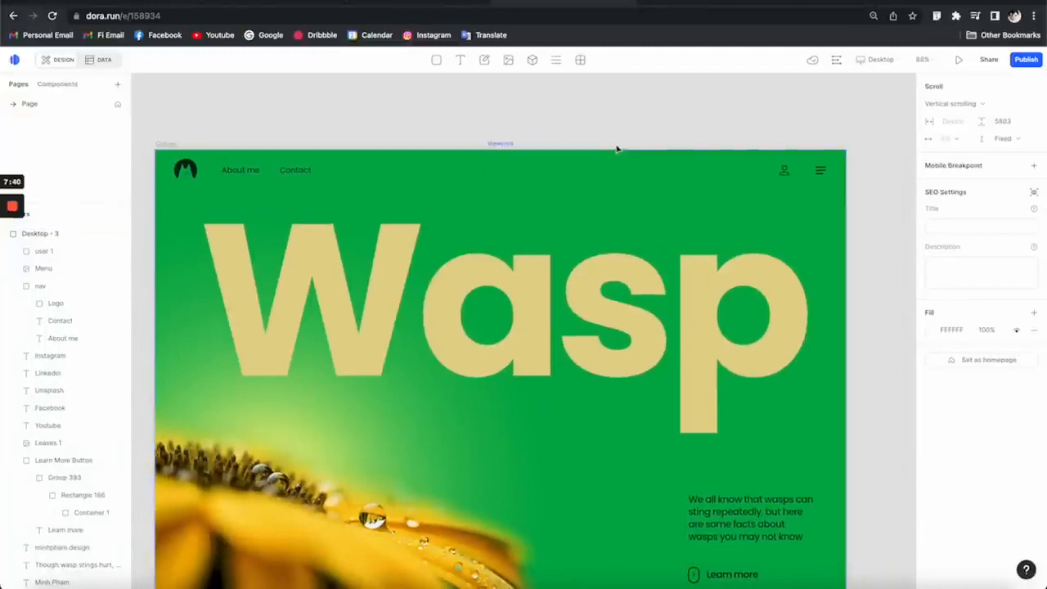
pyautogui.click(562, 315)
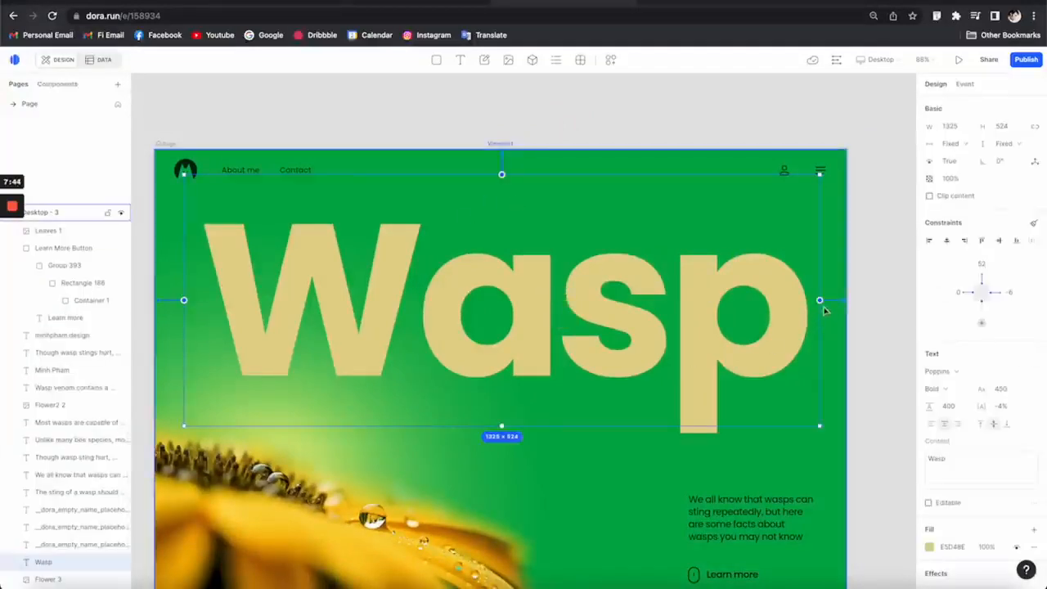
pyautogui.click(948, 242)
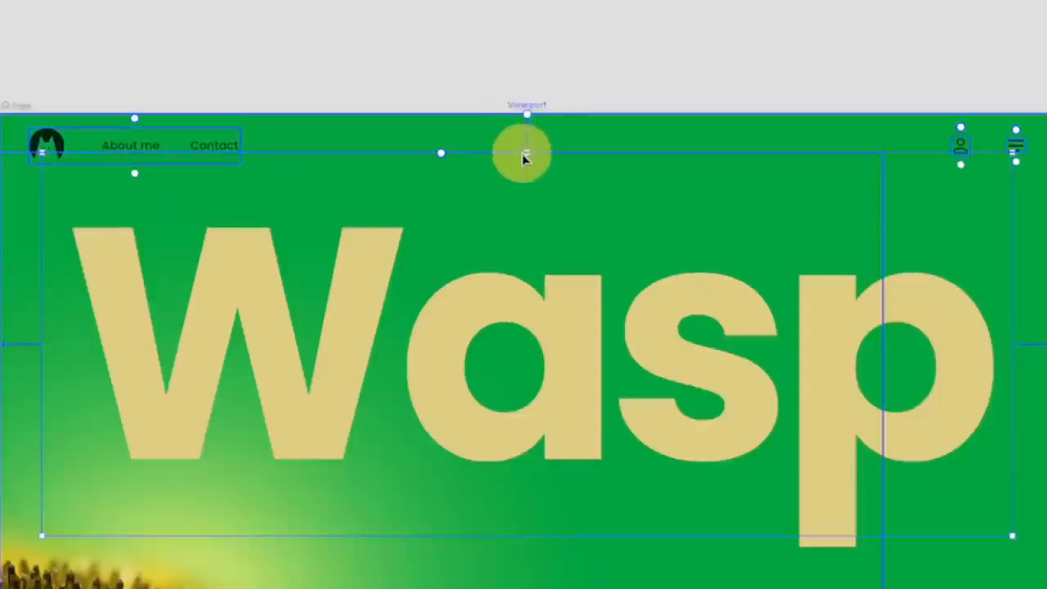
pyautogui.click(704, 54)
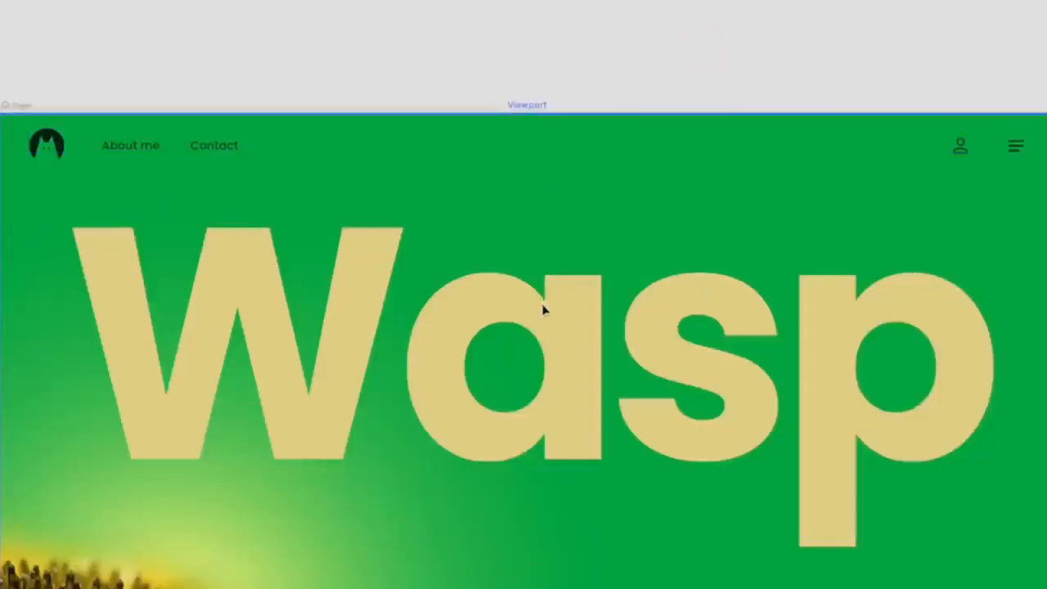
pyautogui.click(543, 254)
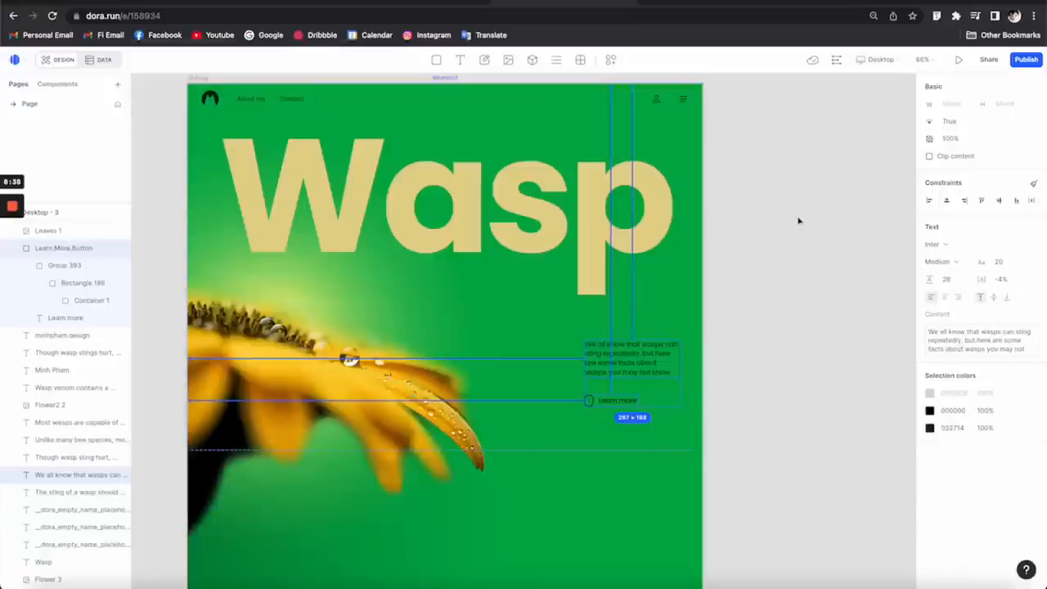
pyautogui.click(798, 220)
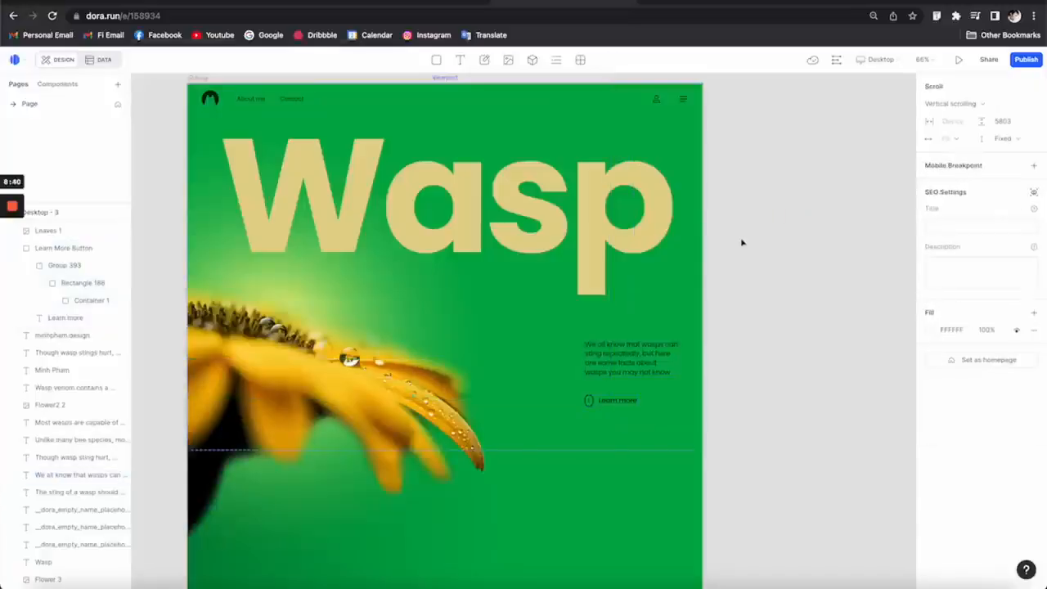
# Step: Draw a tall container about 734 px high through the hero section and set its width to 1 px
pyautogui.click(436, 59)
pyautogui.moveTo(514, 110); pyautogui.dragTo(517, 377)
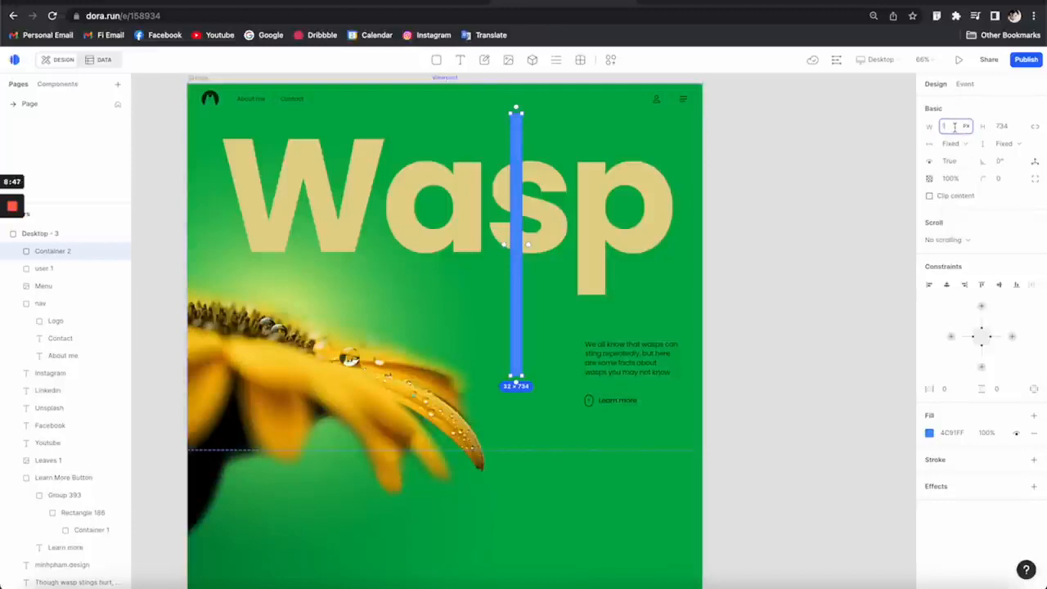
pyautogui.press('Return')
# Step: Set the thin vertical container's height to 100vh
pyautogui.click(991, 76)
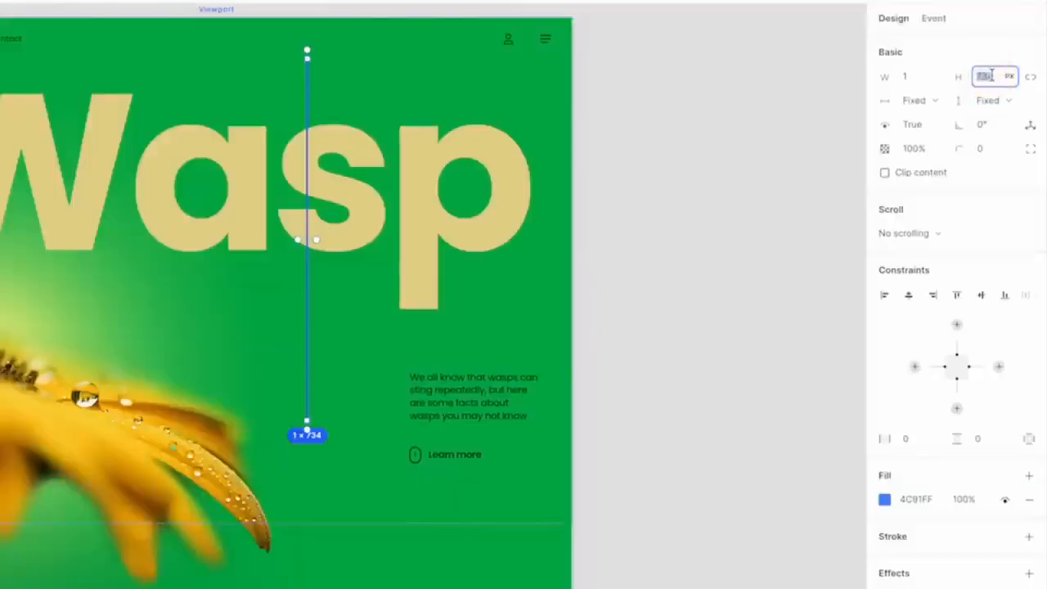
pyautogui.click(1012, 80)
pyautogui.click(1014, 35)
pyautogui.write('100')
pyautogui.press('Return')
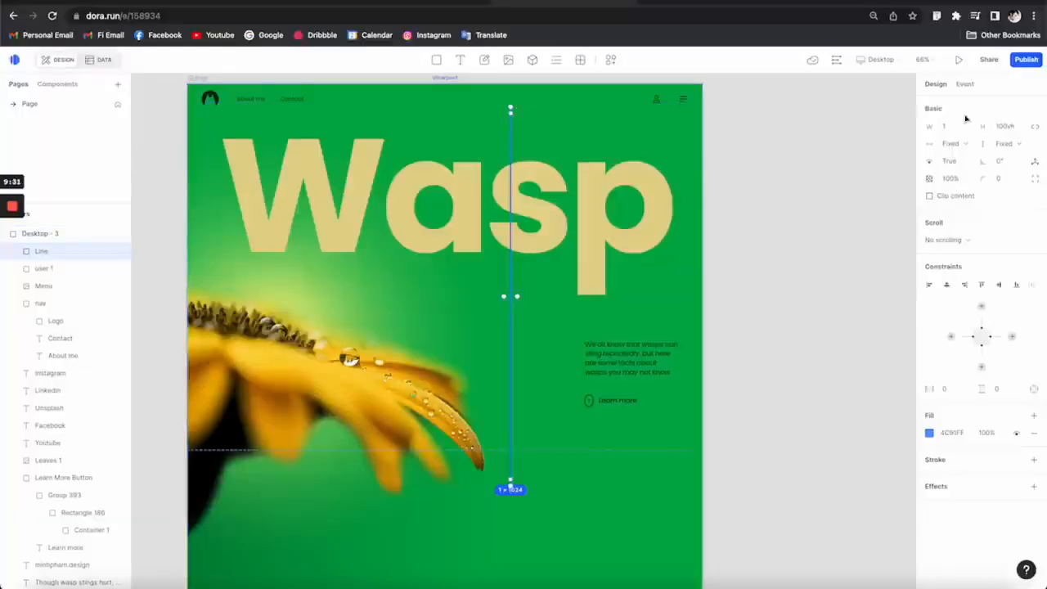
# Step: Align the Line to the top of the page and constrain its top to the viewport top
pyautogui.click(983, 285)
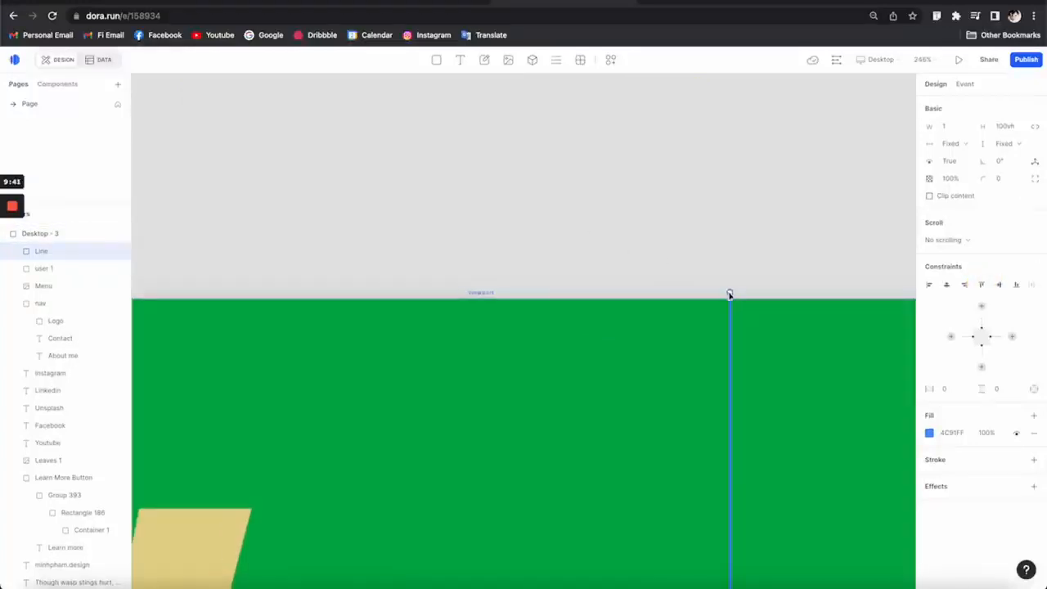
pyautogui.moveTo(729, 294); pyautogui.dragTo(486, 303)
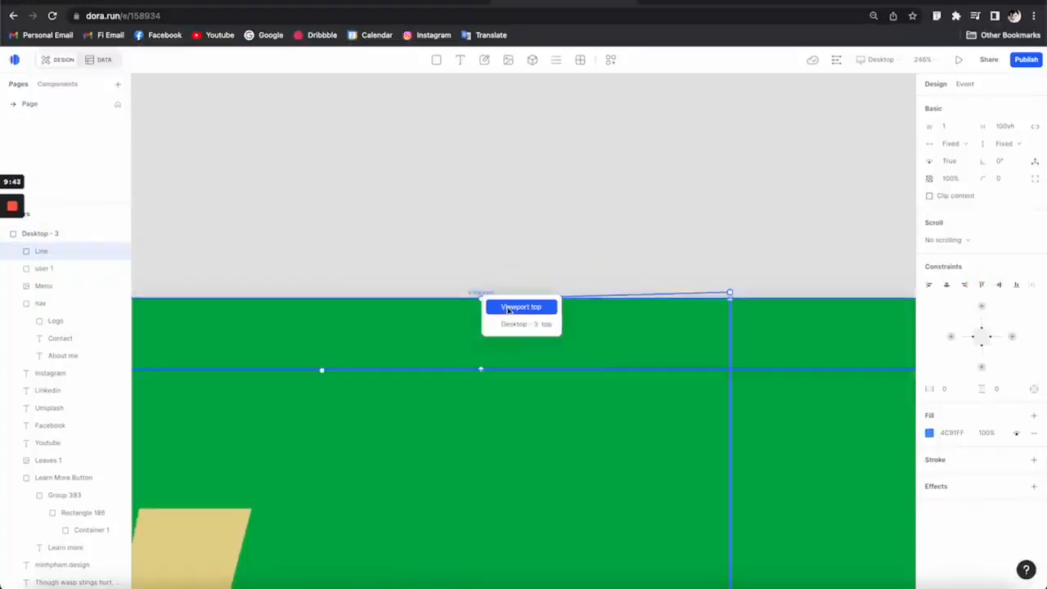
pyautogui.click(509, 308)
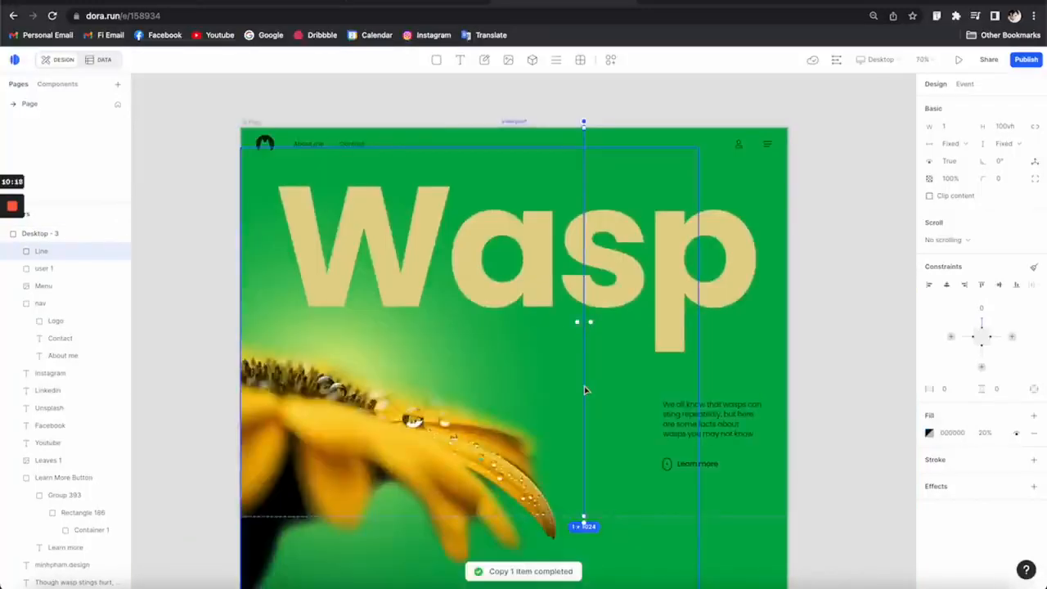
# Step: Paste a copy of the vertical line and nudge it to the left of the original
pyautogui.hotkey('ctrl', 'v')
pyautogui.hotkey('shift', 'Left')
pyautogui.hotkey('shift', 'Left')
pyautogui.hotkey('shift', 'Left')
pyautogui.hotkey('shift', 'Left')
pyautogui.hotkey('shift', 'Left')
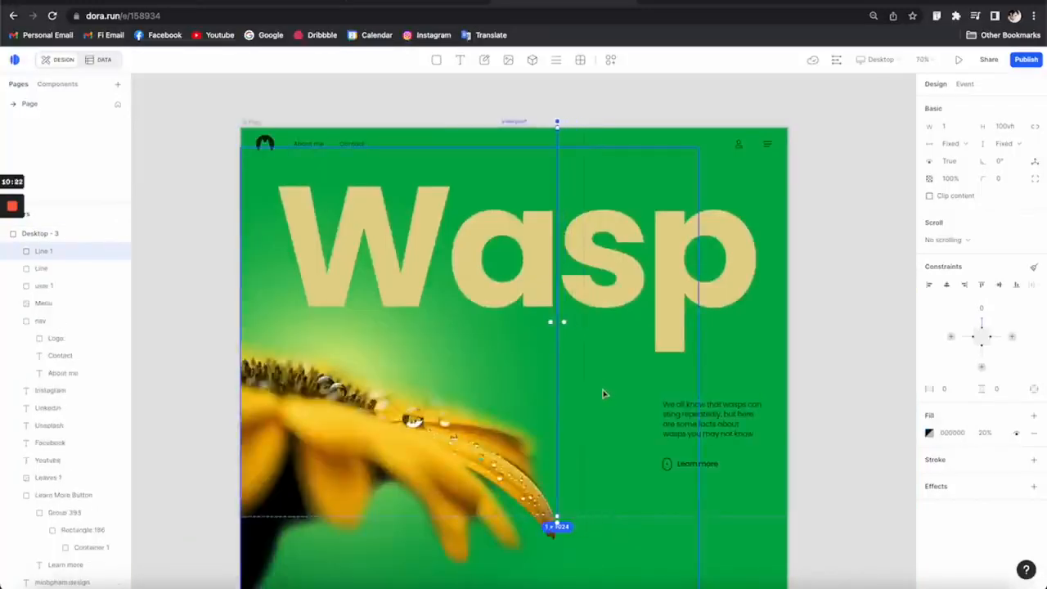
# Step: Paste another copy of the vertical line and nudge it further left as the third line
pyautogui.hotkey('ctrl', 'v')
pyautogui.hotkey('shift', 'Left')
pyautogui.hotkey('shift', 'Left')
pyautogui.hotkey('shift', 'Left')
pyautogui.hotkey('shift', 'Left')
pyautogui.hotkey('shift', 'Left')
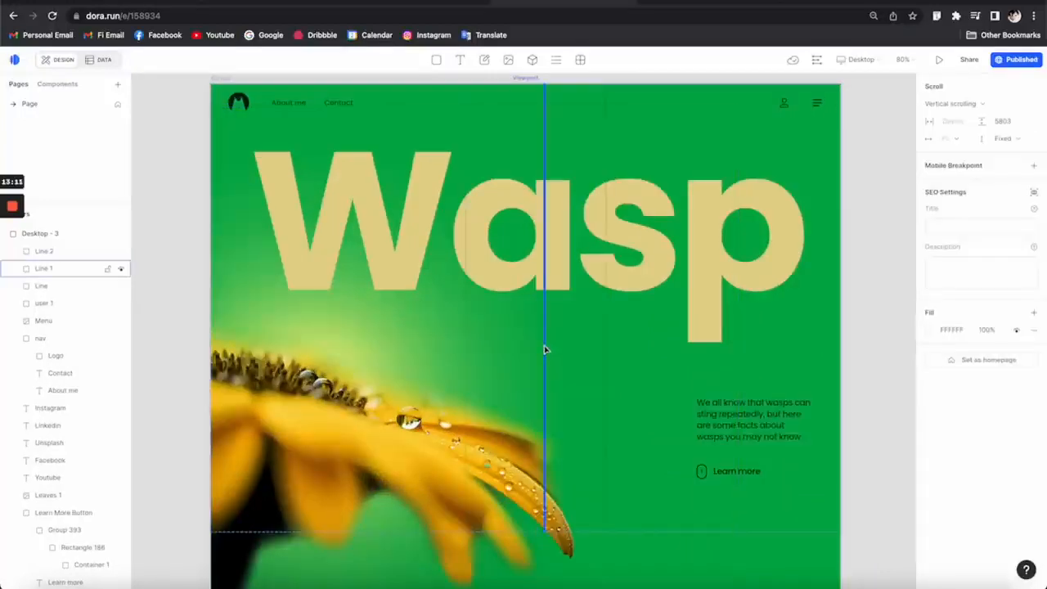
# Step: Constrain the middle vertical line's right and left sides to the page's right and left edges
pyautogui.click(545, 348)
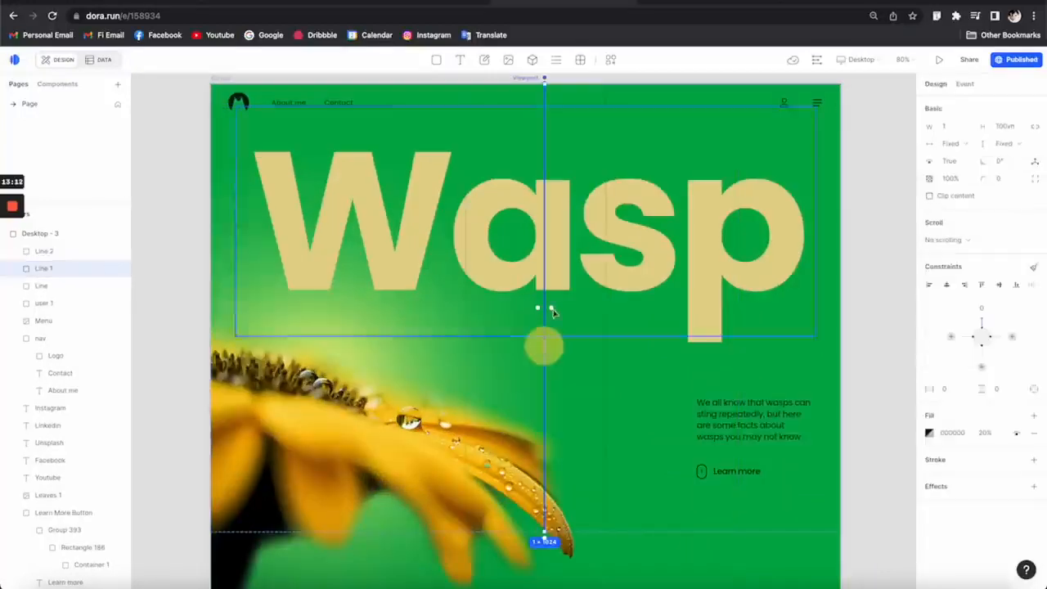
pyautogui.moveTo(552, 309); pyautogui.dragTo(842, 308)
pyautogui.moveTo(537, 309); pyautogui.dragTo(212, 309)
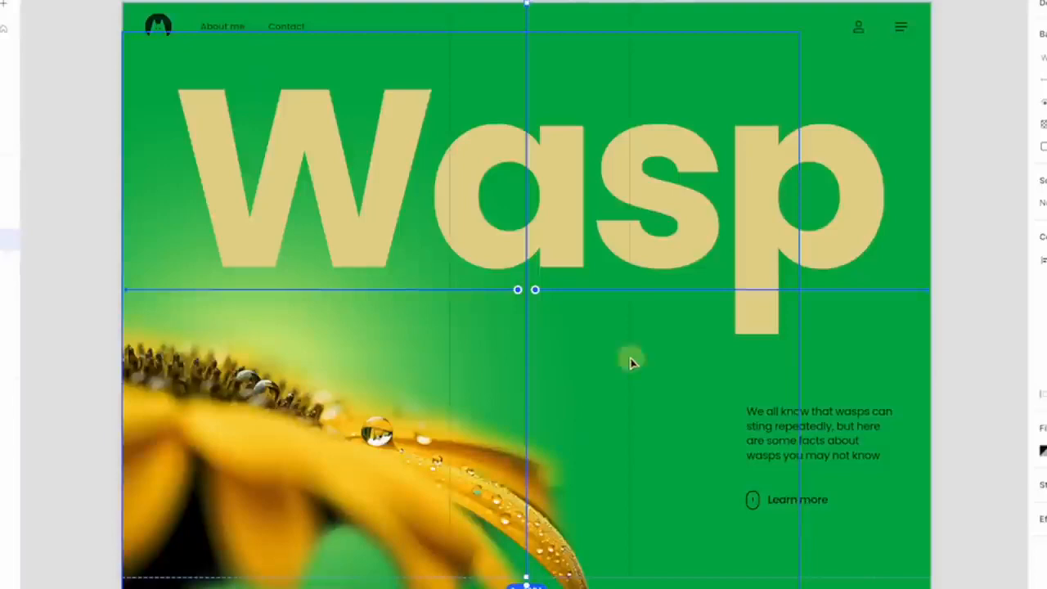
# Step: Constrain the rightmost vertical line's left side to the middle line and its right side to the page's right edge
pyautogui.click(630, 362)
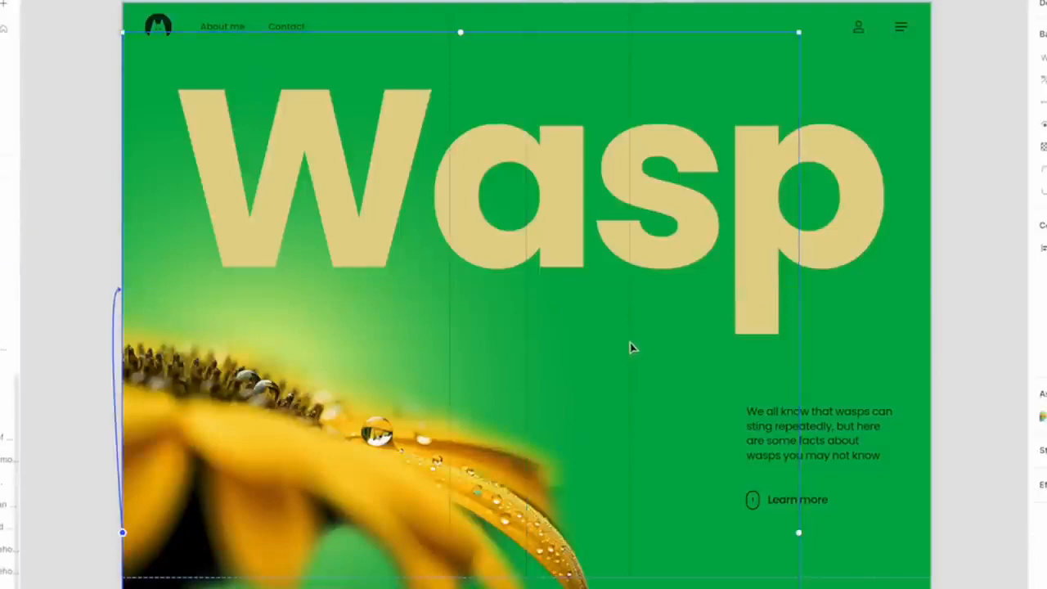
pyautogui.click(628, 332)
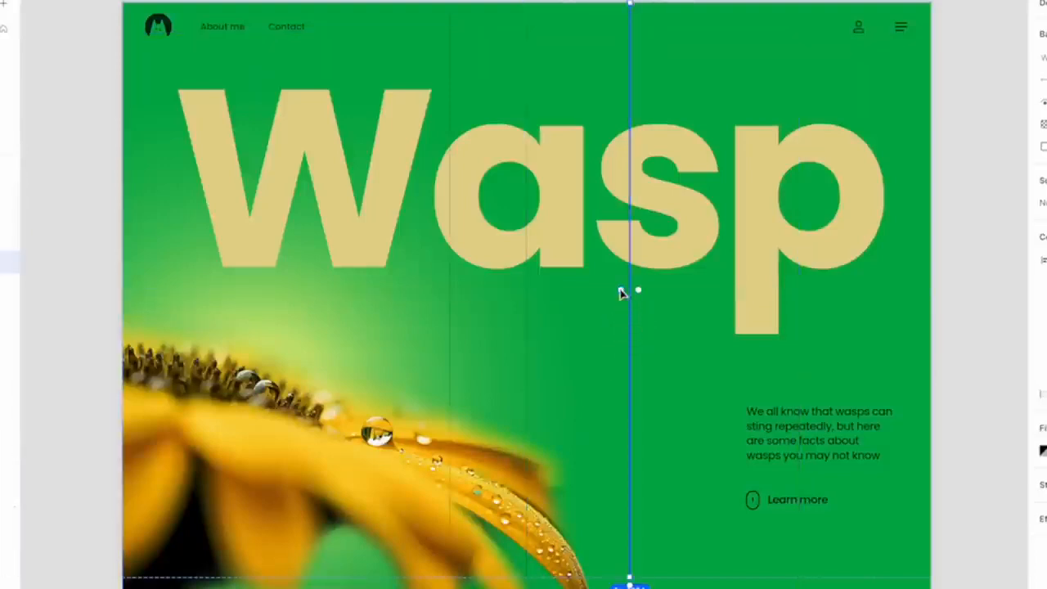
pyautogui.click(528, 291)
pyautogui.moveTo(536, 289); pyautogui.dragTo(538, 289)
pyautogui.moveTo(638, 290); pyautogui.dragTo(930, 287)
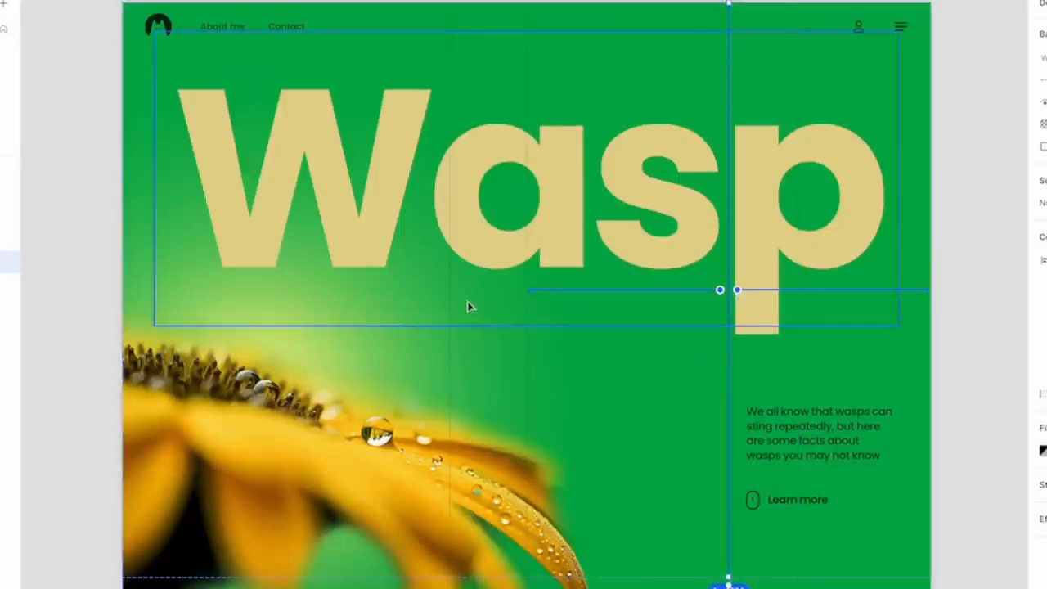
# Step: Constrain the leftmost vertical line's right side to the middle line and its left side to the page's left edge
pyautogui.click(451, 362)
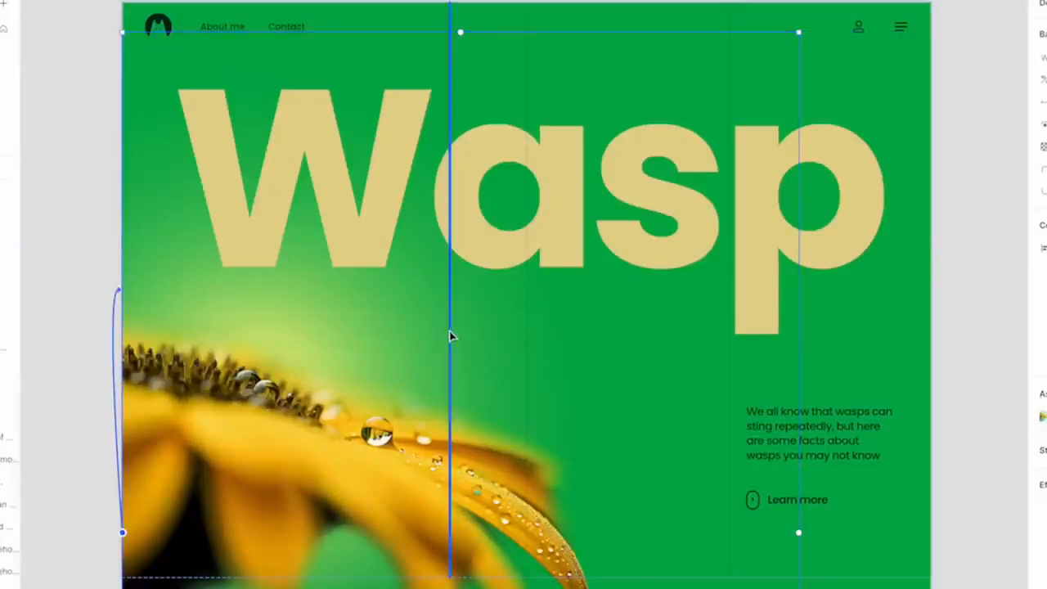
pyautogui.click(449, 328)
pyautogui.click(484, 290)
pyautogui.click(514, 290)
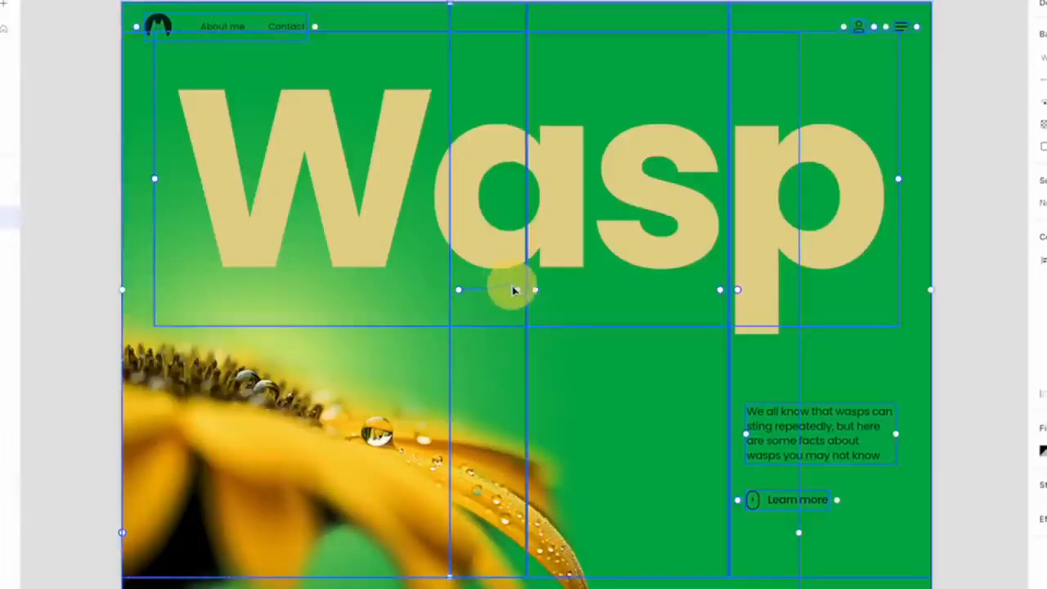
pyautogui.moveTo(520, 293); pyautogui.dragTo(122, 290)
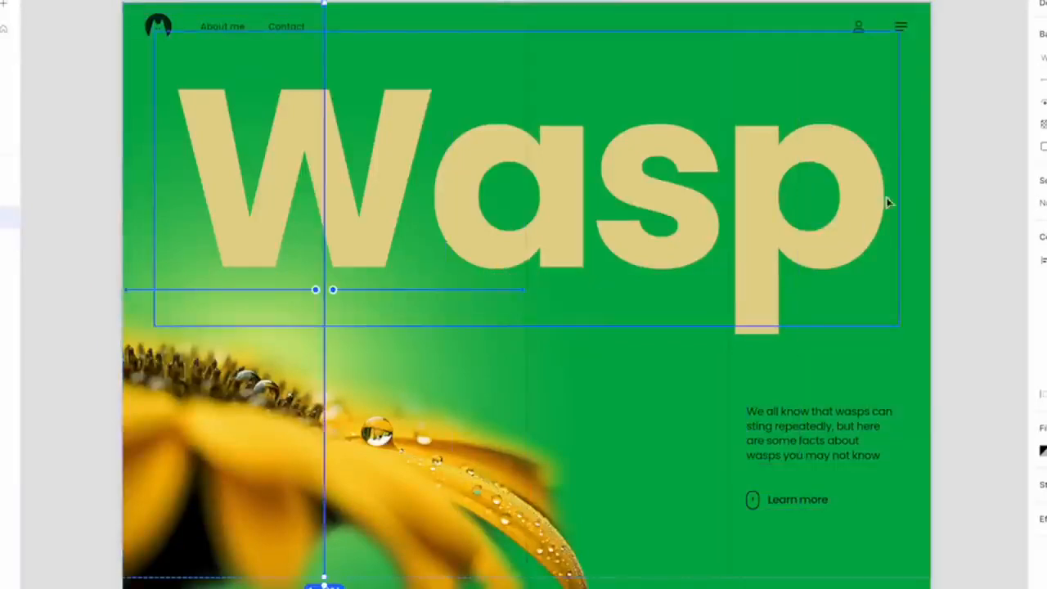
pyautogui.click(956, 155)
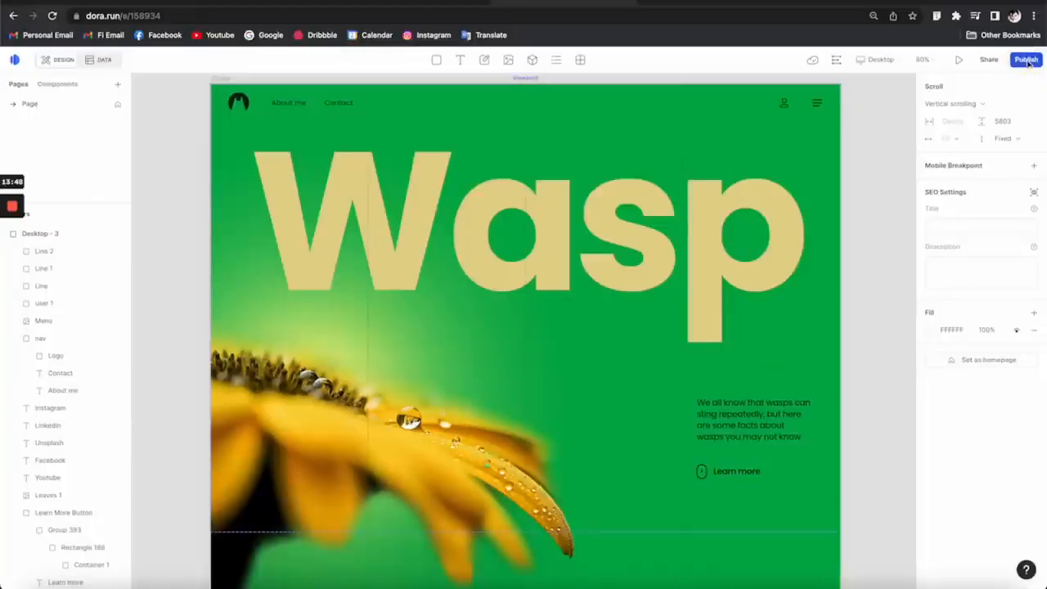
# Step: Publish the page to its dora.run subdomain, then open the live site and check it at different browser widths
pyautogui.click(1027, 59)
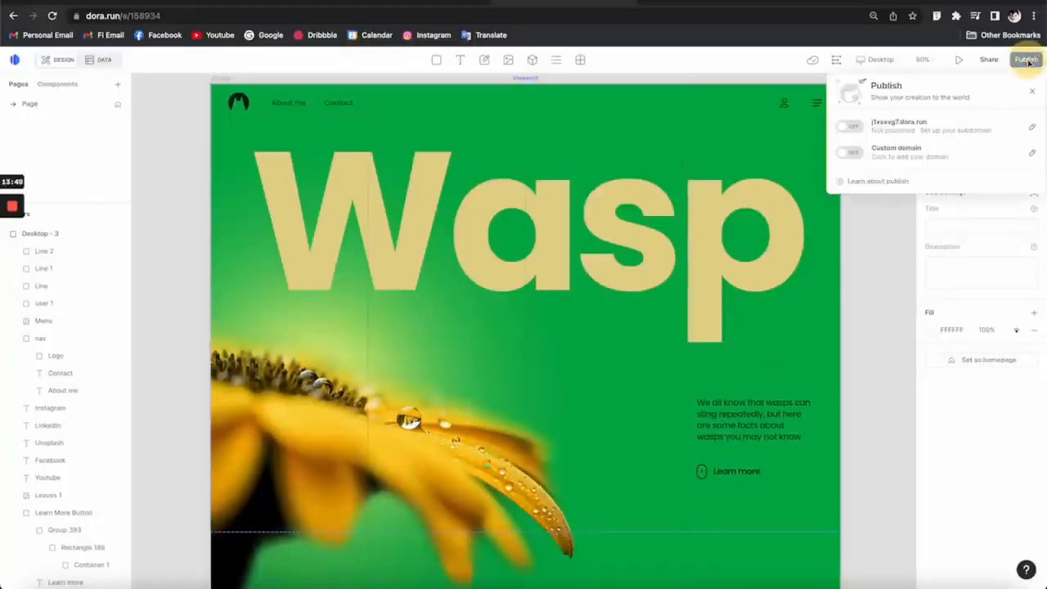
pyautogui.click(851, 127)
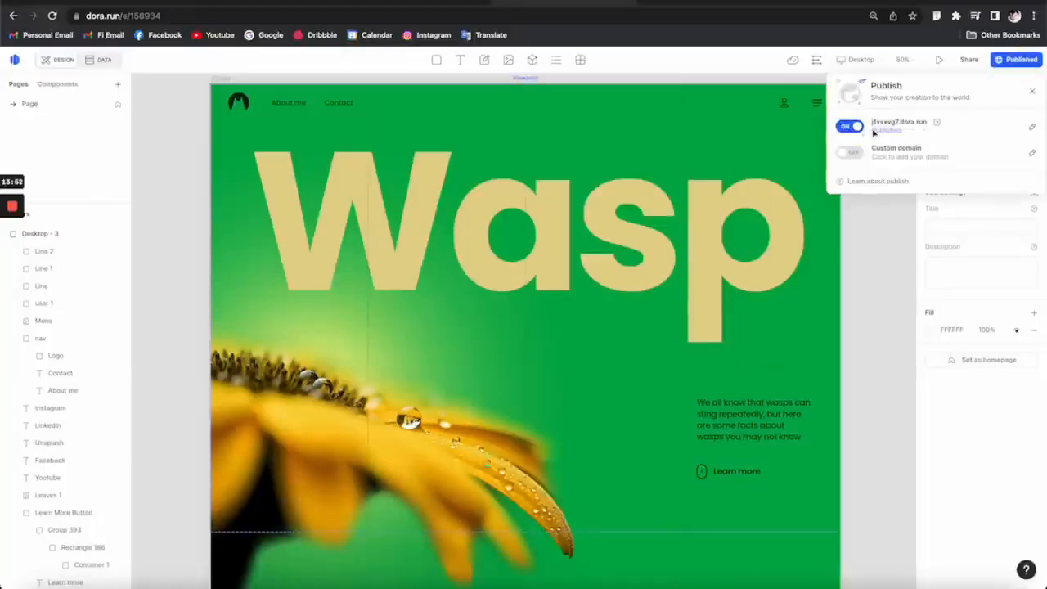
pyautogui.click(937, 122)
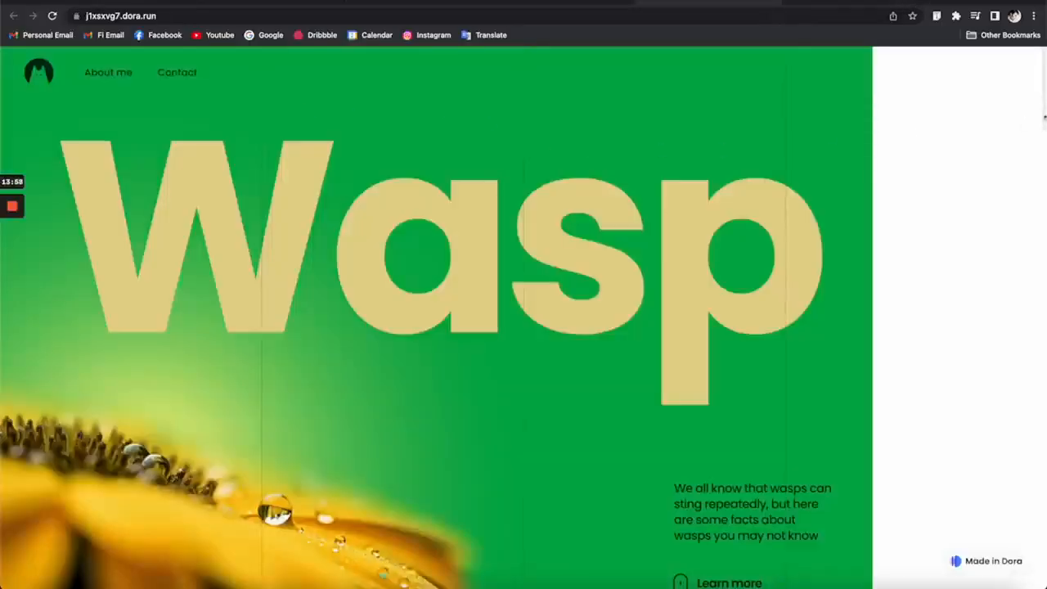
pyautogui.moveTo(1013, 122); pyautogui.dragTo(709, 140)
pyautogui.moveTo(713, 311); pyautogui.dragTo(1039, 311)
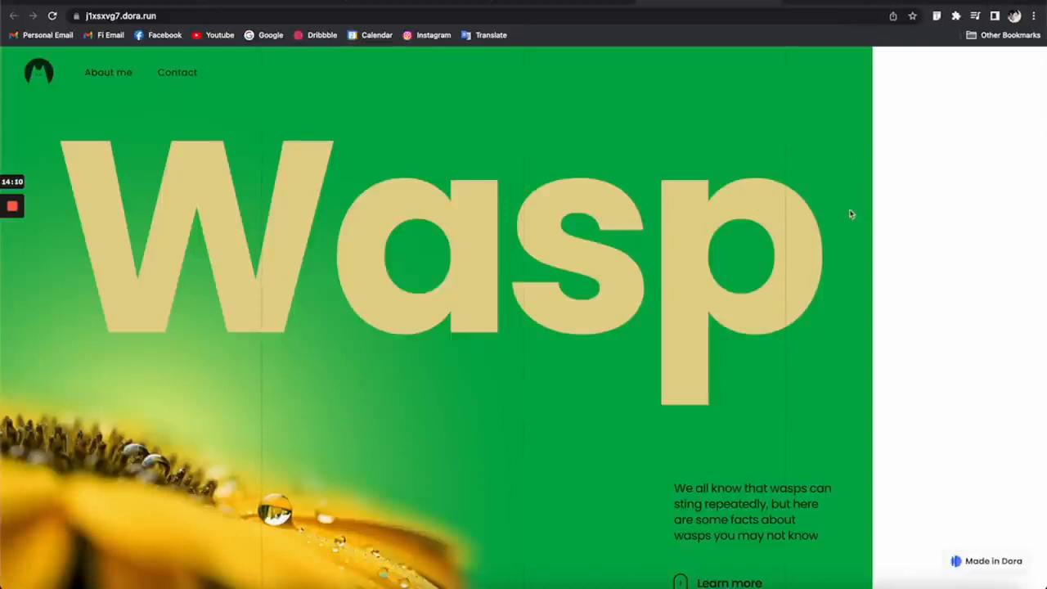
# Step: Return to the Dora editor and set the Desktop - 3 frame's width behaviour to Fill space
pyautogui.click(587, 9)
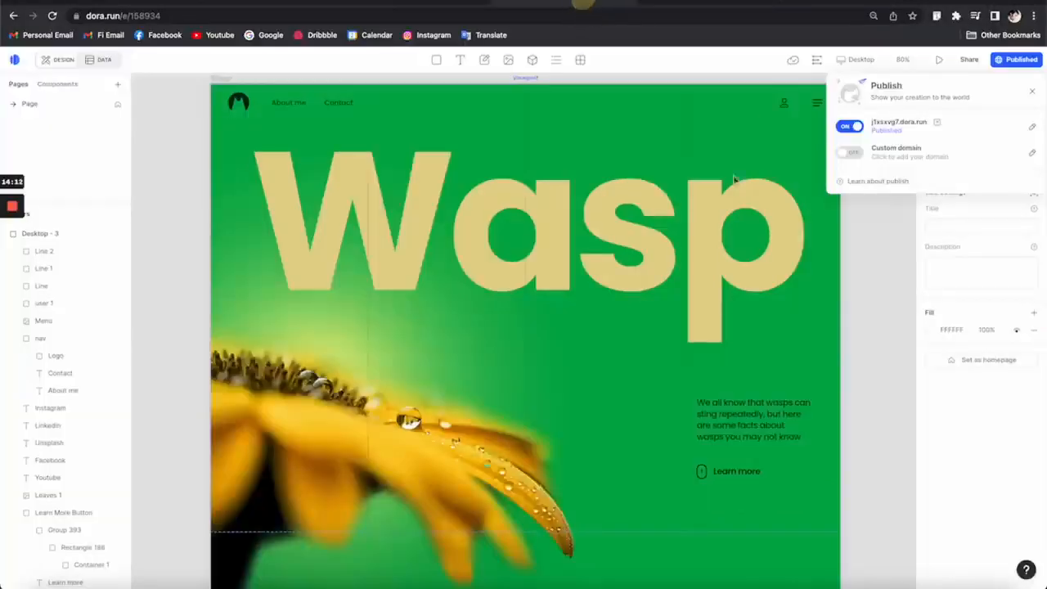
pyautogui.click(869, 291)
pyautogui.click(833, 291)
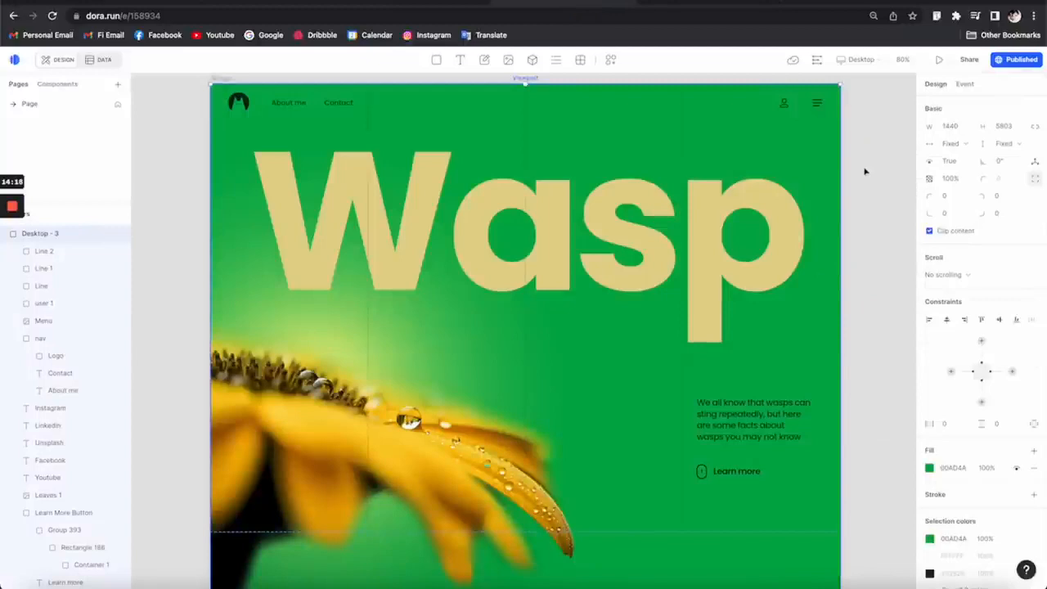
pyautogui.click(962, 146)
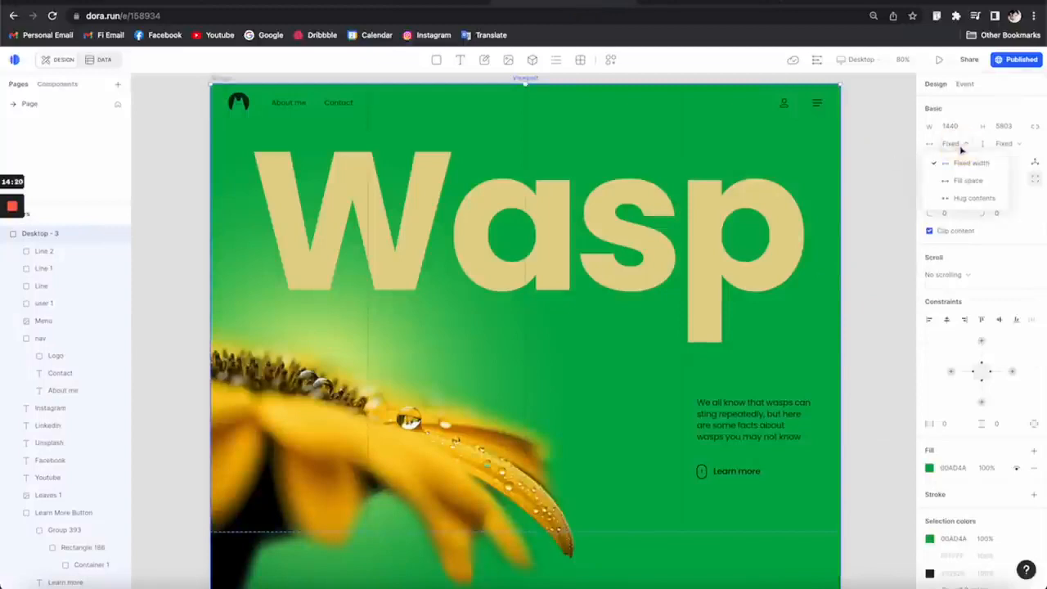
pyautogui.click(970, 181)
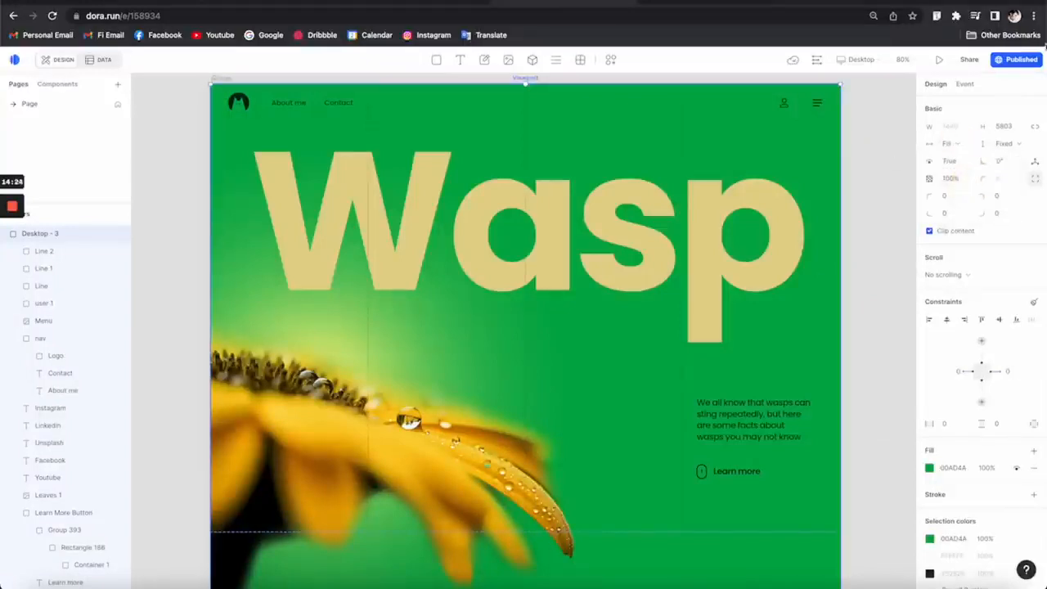
# Step: Reload the published site and check how the full-width frame responds to resizing the browser window
pyautogui.click(668, 3)
pyautogui.click(665, 11)
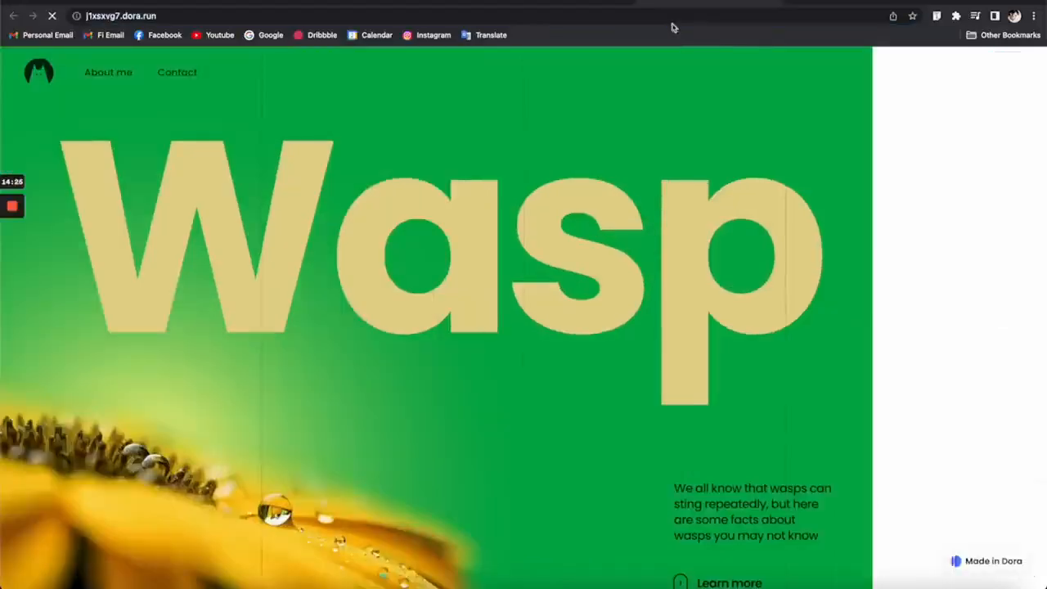
pyautogui.press('Return')
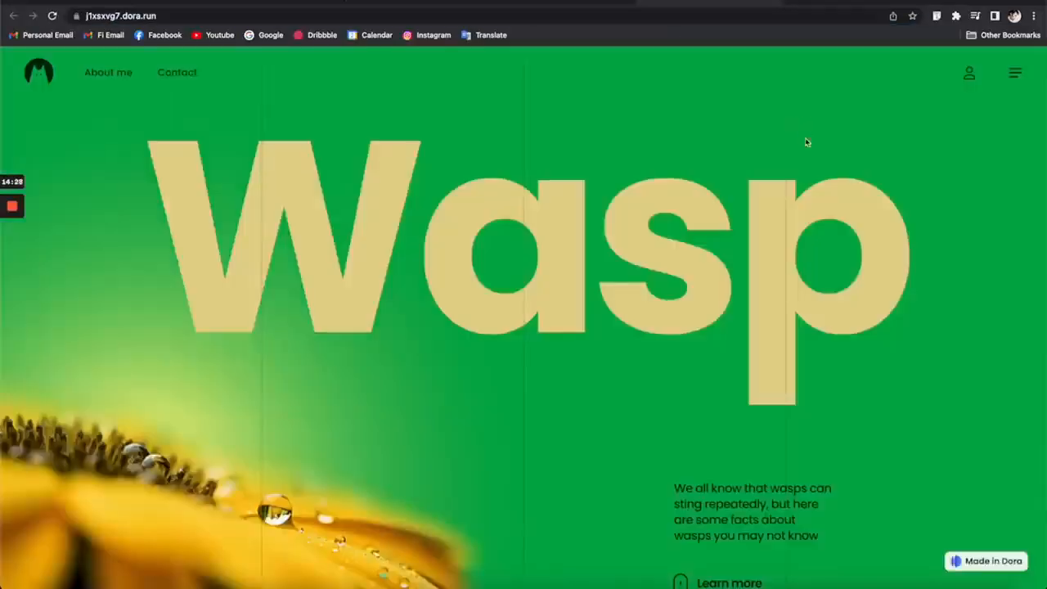
pyautogui.moveTo(1046, 192); pyautogui.dragTo(1028, 175)
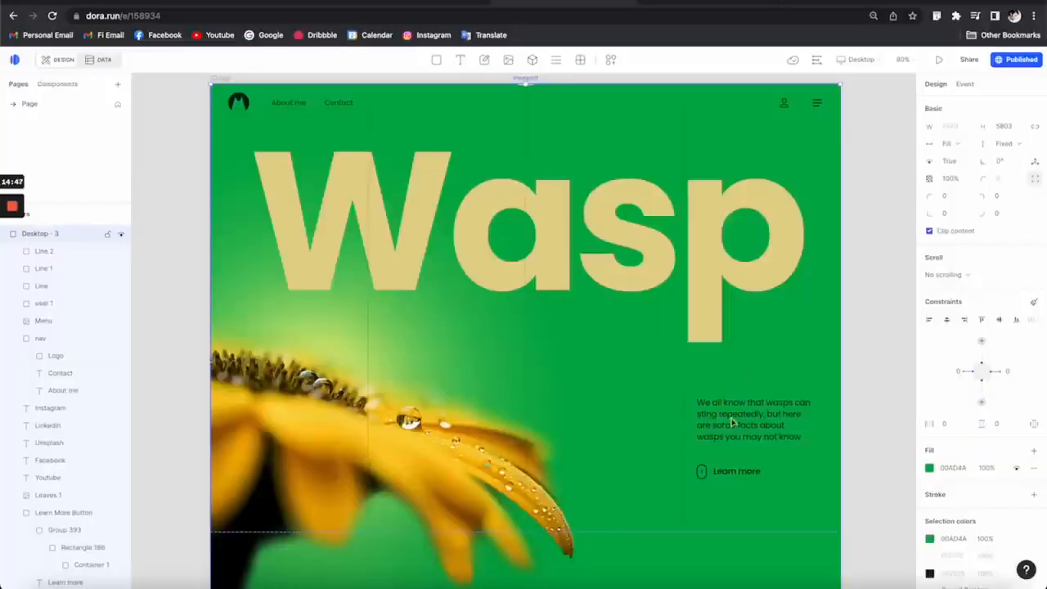
# Step: Move the intro paragraph and the Learn more button together leftward until they align with the rightmost vertical line
pyautogui.click(734, 426)
pyautogui.click(726, 473)
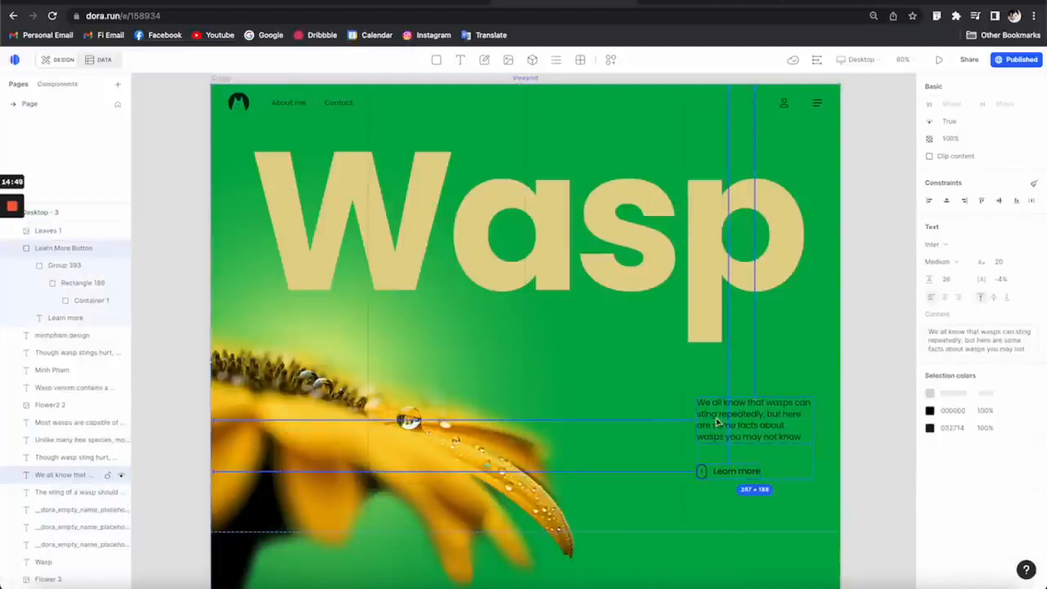
pyautogui.click(848, 419)
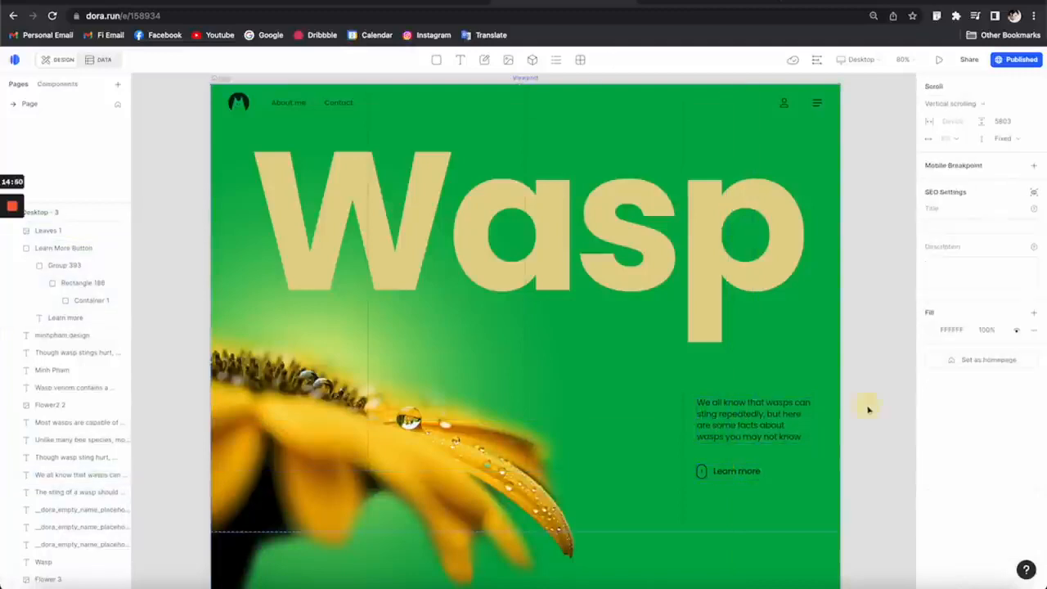
pyautogui.click(771, 420)
pyautogui.keyDown('shift'); pyautogui.click(746, 473); pyautogui.keyUp('shift')
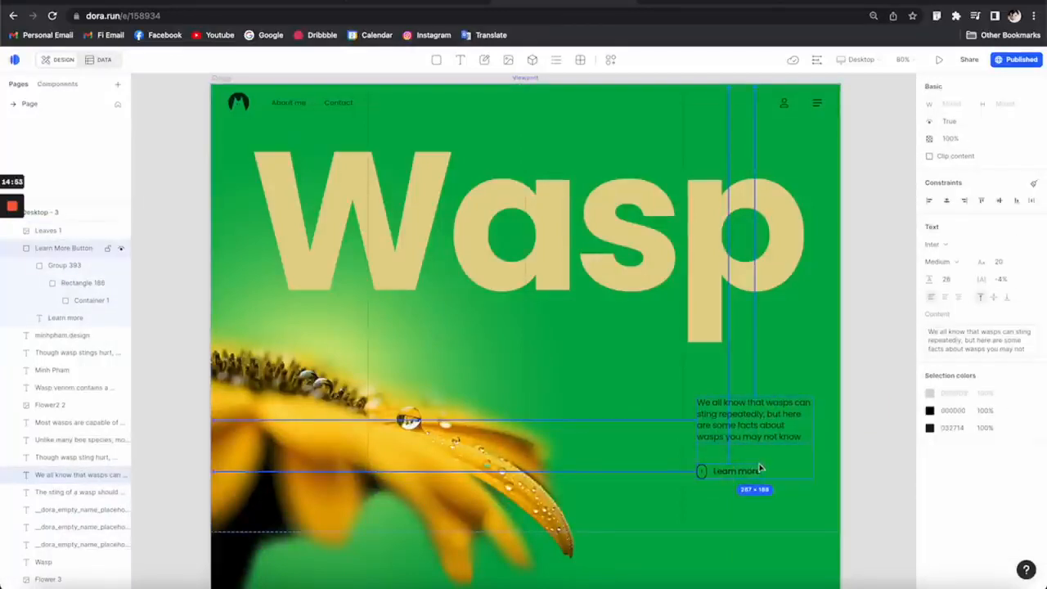
pyautogui.hotkey('shift', 'Left')
pyautogui.hotkey('shift', 'Left')
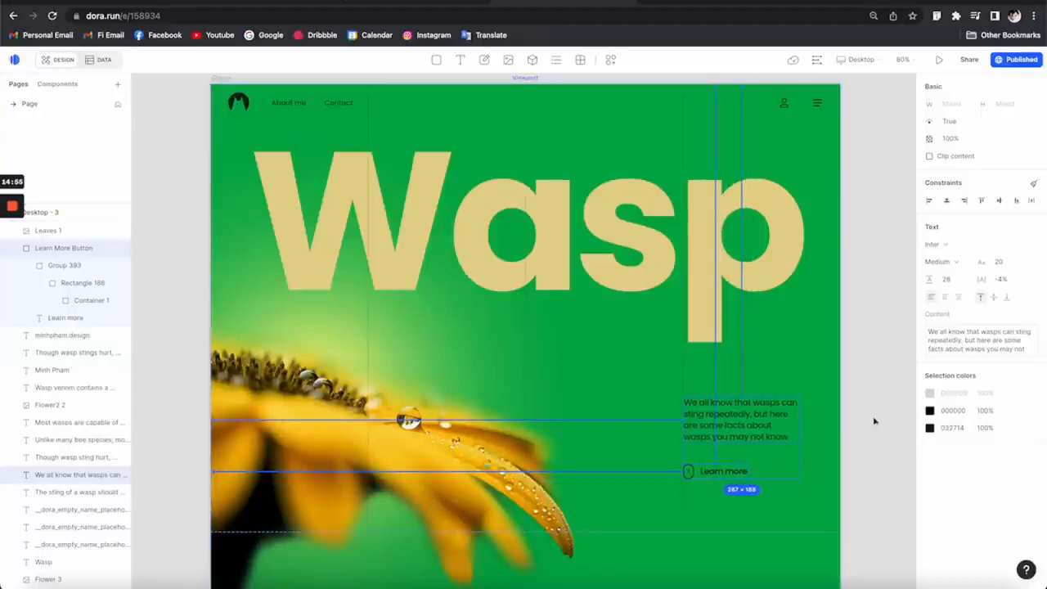
pyautogui.click(849, 421)
# Step: Constrain the left sides of the intro paragraph and the Learn more button to the rightmost vertical line
pyautogui.click(735, 419)
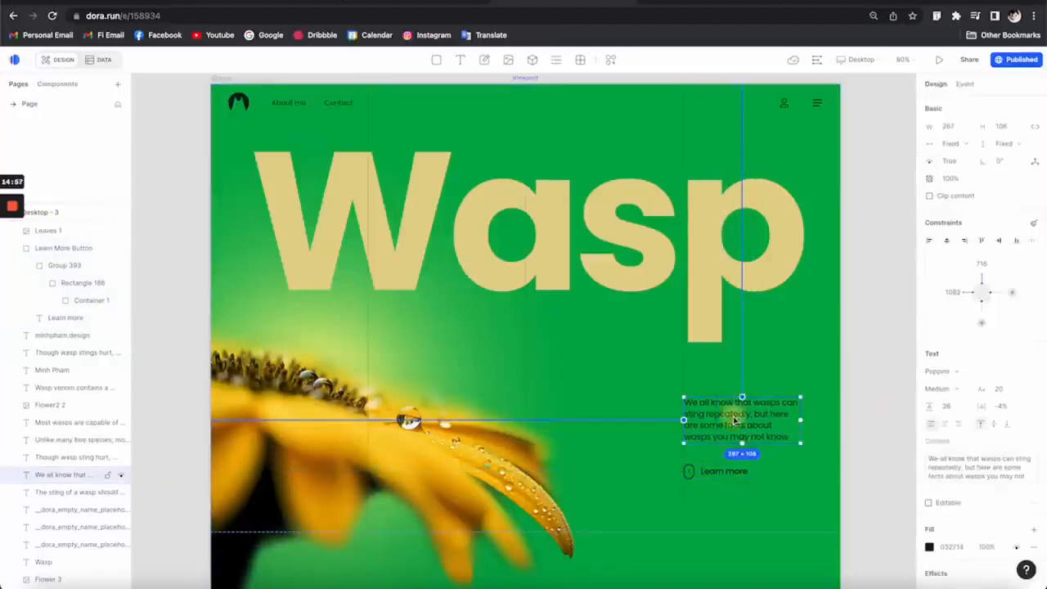
pyautogui.moveTo(685, 421); pyautogui.dragTo(716, 419)
pyautogui.click(712, 478)
# Step: Reload the published site and check the intro paragraph and Learn more button while resizing the browser window
pyautogui.click(694, 1)
pyautogui.click(685, 10)
pyautogui.press('Return')
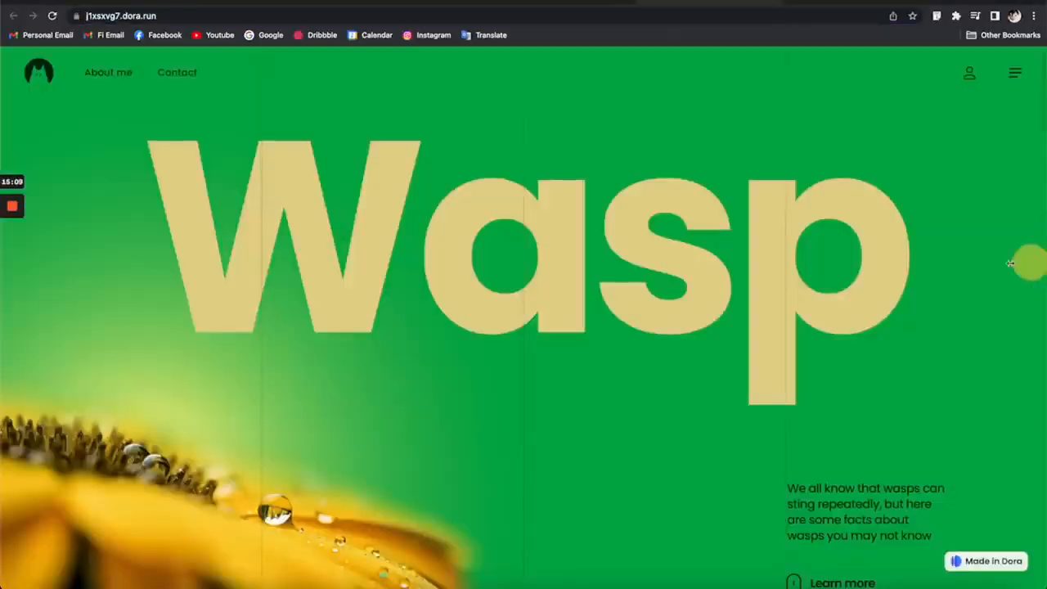
pyautogui.moveTo(1012, 264); pyautogui.dragTo(1041, 222)
# Step: Back in the Dora editor, move the layers Line, Line 1 and Line 2 beneath Flower 3 in the layer order
pyautogui.click(605, 5)
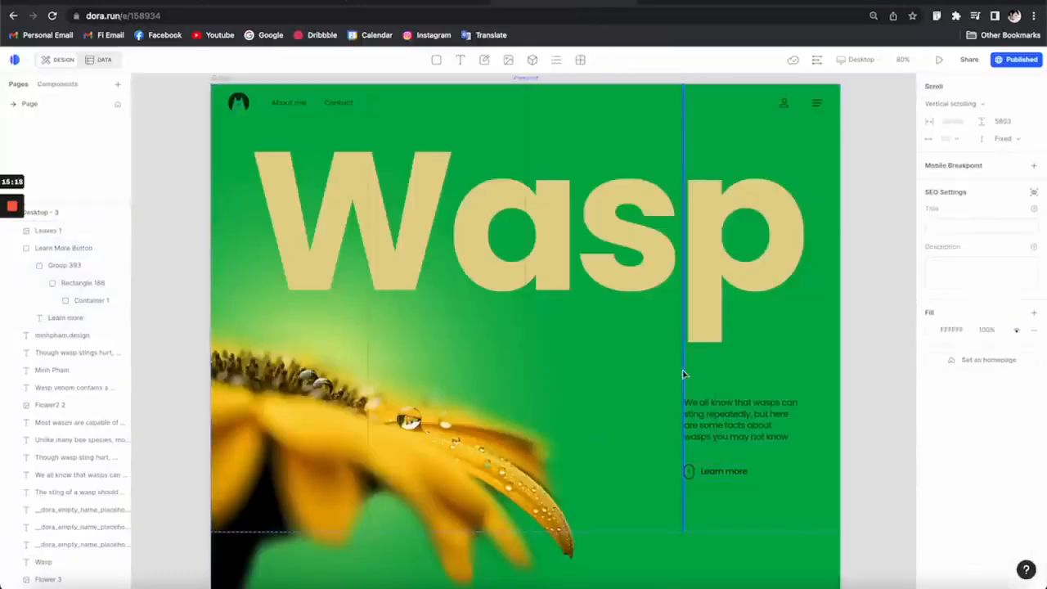
pyautogui.click(683, 372)
pyautogui.click(41, 251)
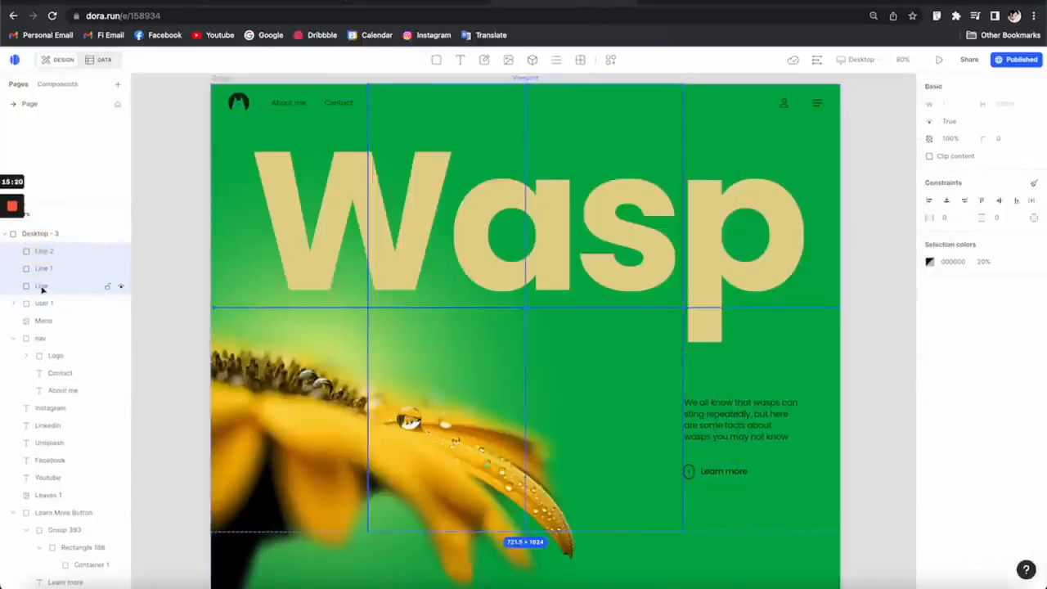
pyautogui.scroll(-5, 47, 483)
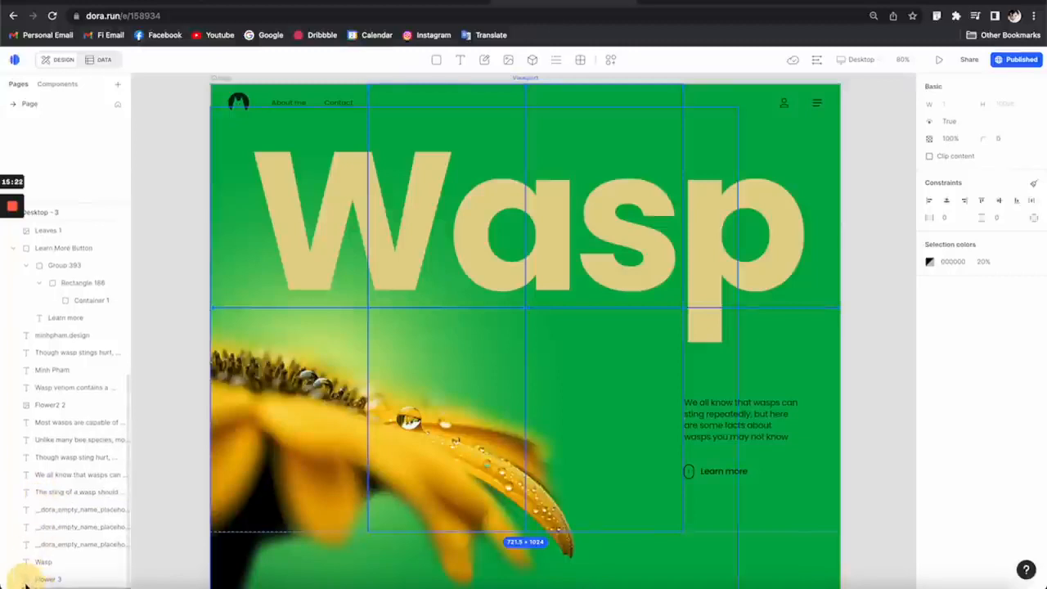
pyautogui.moveTo(25, 585); pyautogui.dragTo(30, 579)
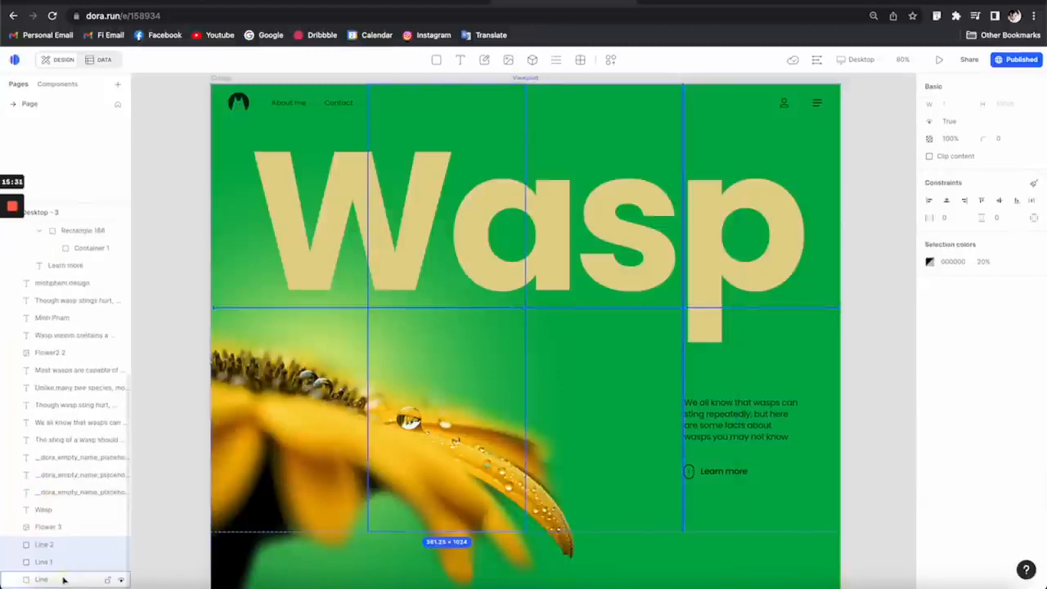
pyautogui.click(63, 579)
pyautogui.click(854, 301)
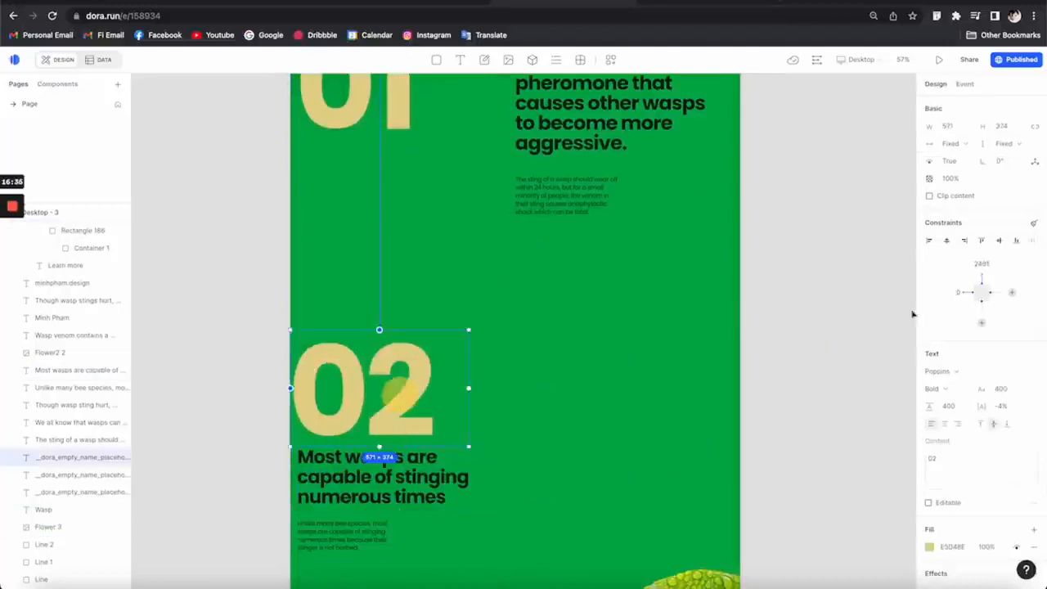
pyautogui.click(400, 449)
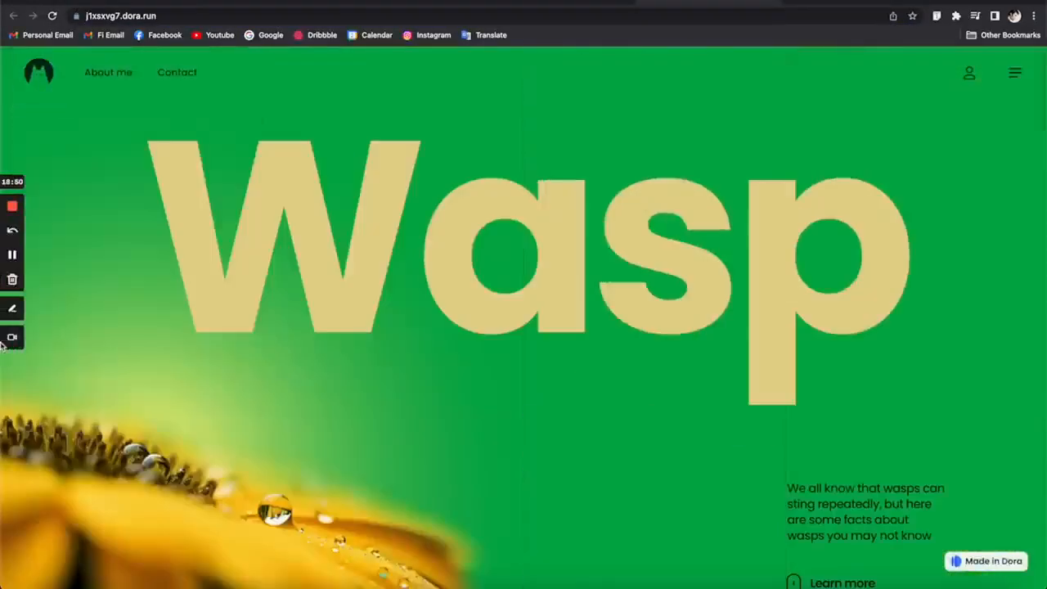
# Step: Check the published site at a narrower browser width and examine its numbered sections and fixed header down the page
pyautogui.moveTo(4, 393); pyautogui.dragTo(238, 381)
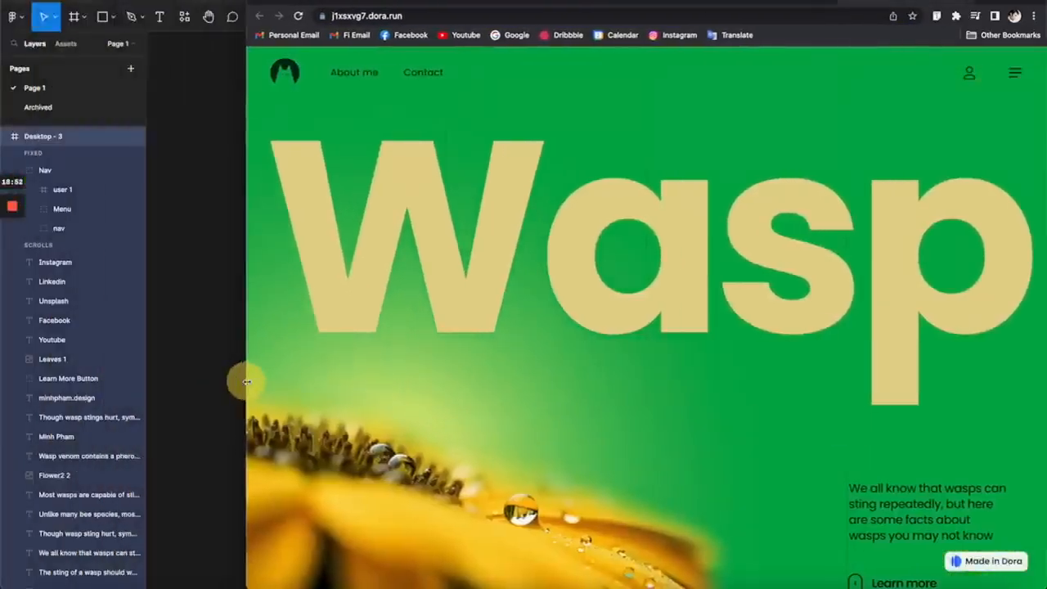
pyautogui.scroll(-3, 662, 378)
pyautogui.scroll(-20, 661, 378)
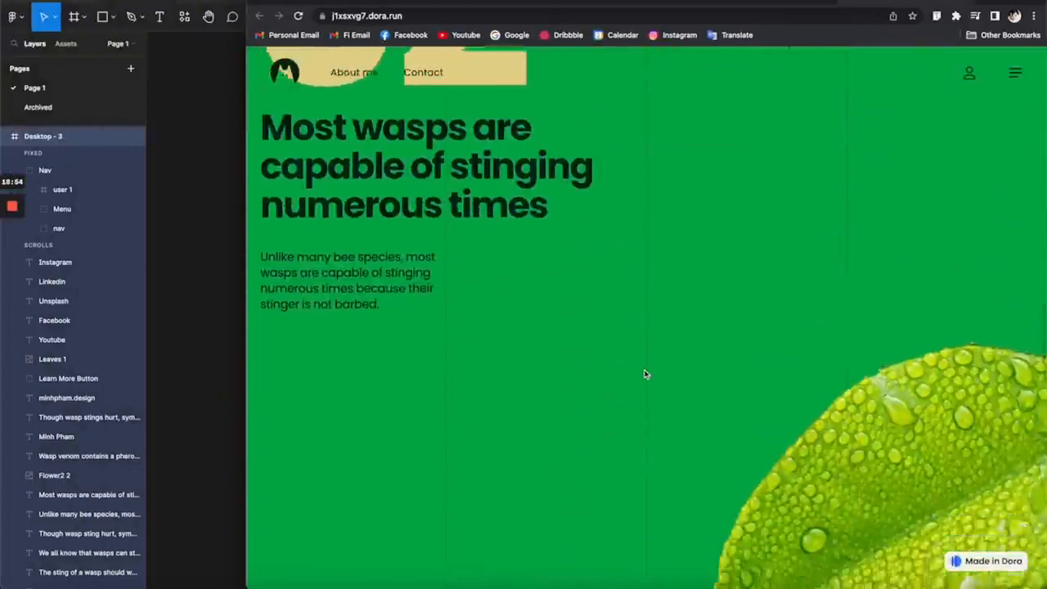
pyautogui.scroll(-10, 645, 374)
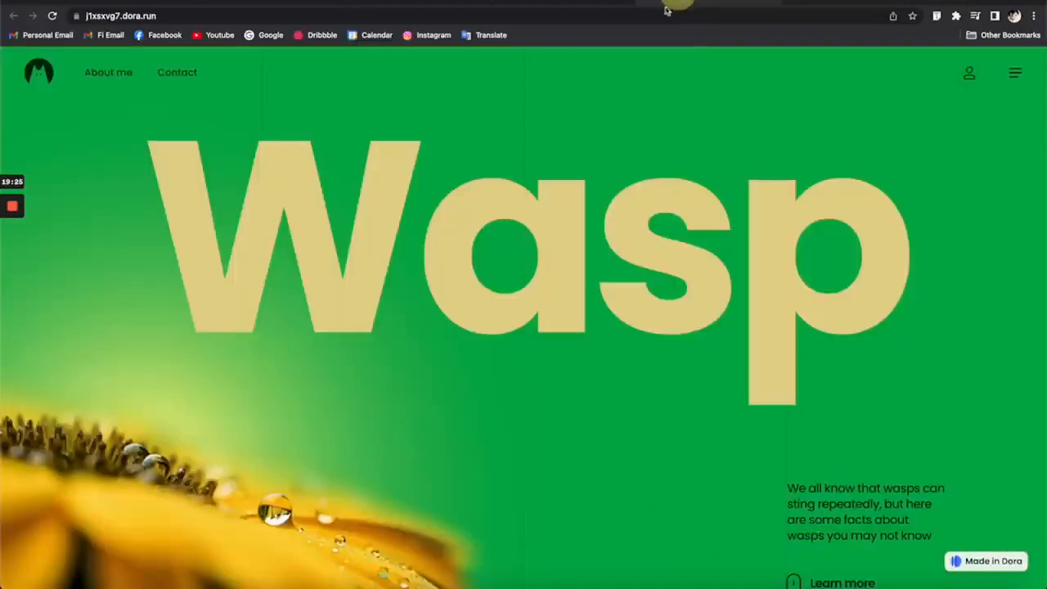
pyautogui.scroll(-3, 564, 144)
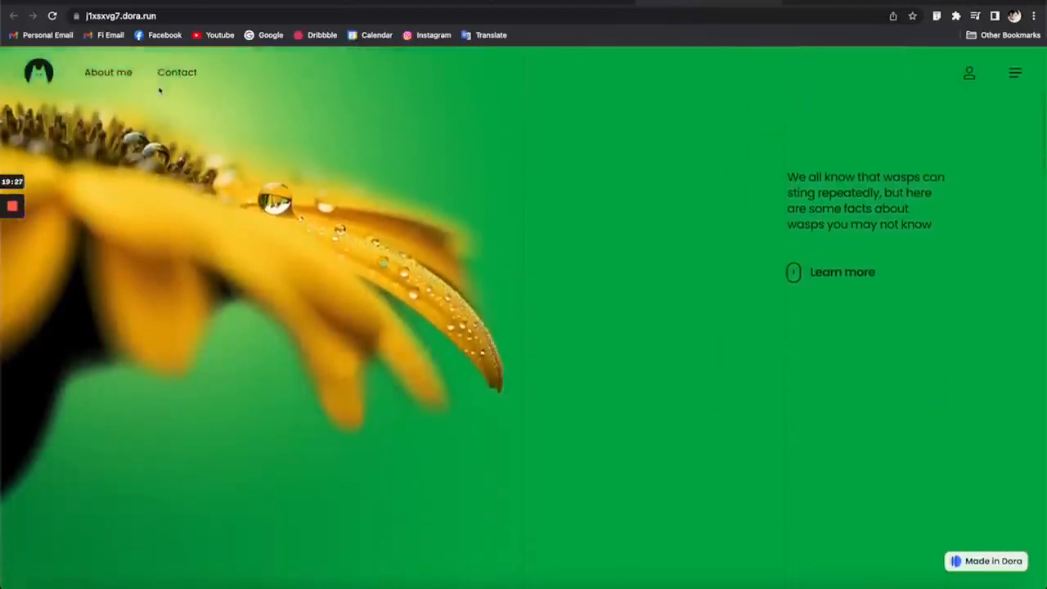
pyautogui.scroll(-6, 159, 77)
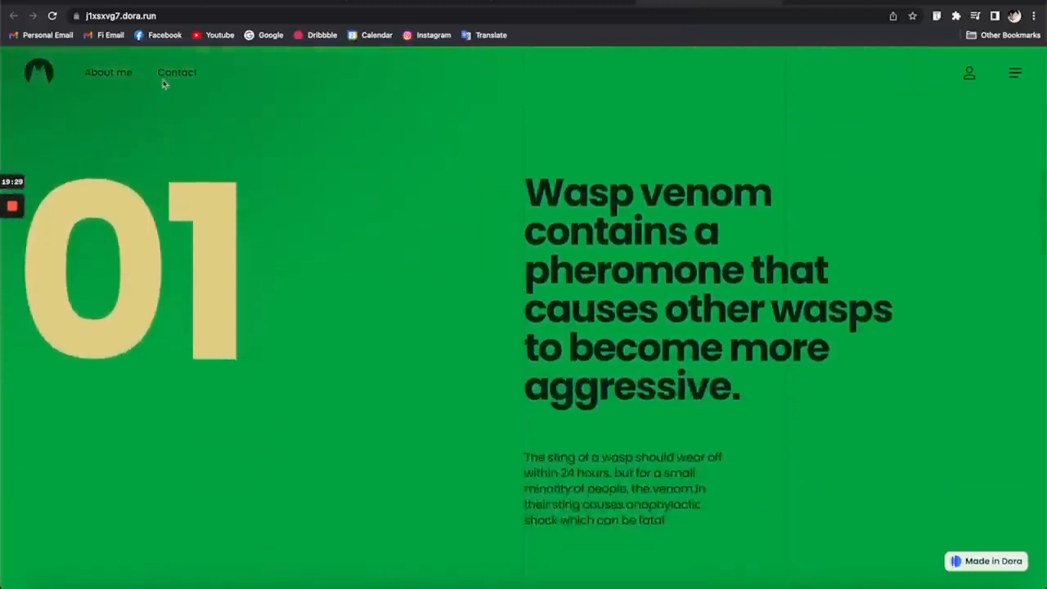
# Step: Switch back to the Dora editor and place a new container over the Wasp title near the page's top
pyautogui.scroll(-4, 212, 82)
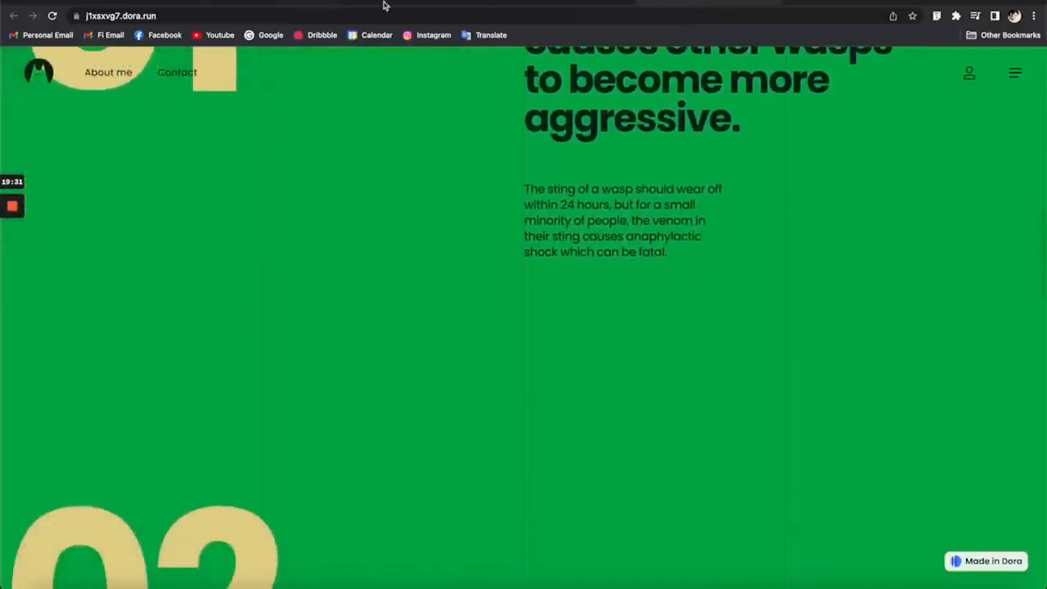
pyautogui.click(374, 6)
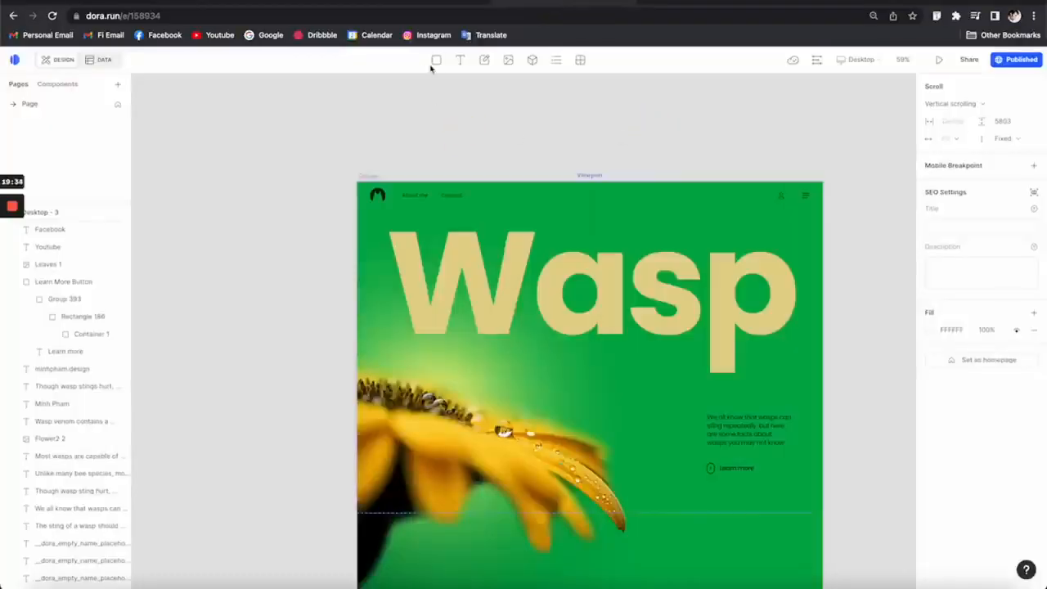
pyautogui.click(423, 229)
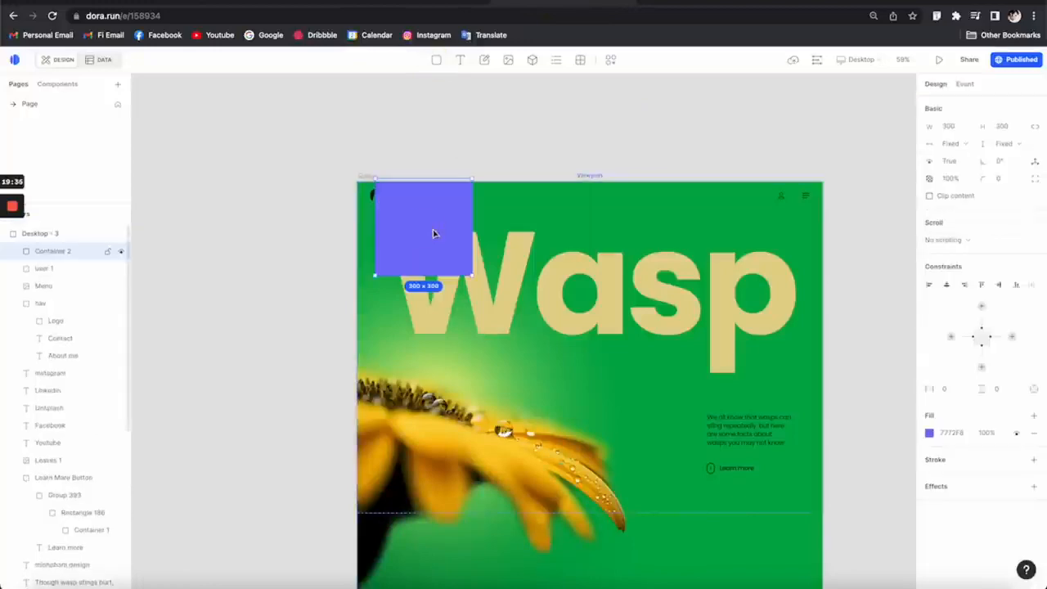
pyautogui.moveTo(446, 233); pyautogui.dragTo(630, 256)
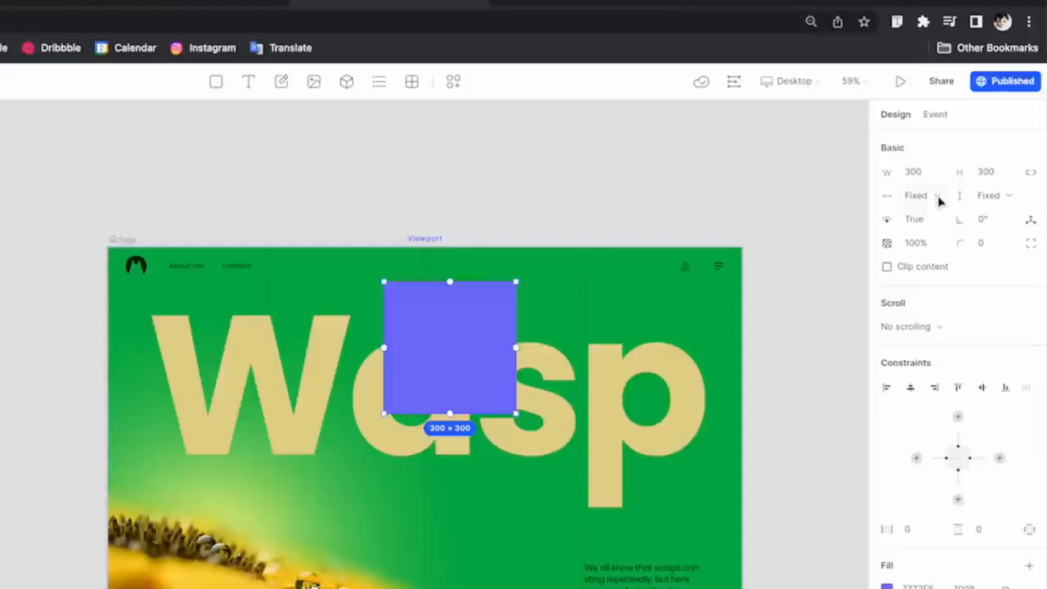
# Step: Set the new container's width to 100vw and move it up against the top edge of the page
pyautogui.click(934, 175)
pyautogui.click(941, 175)
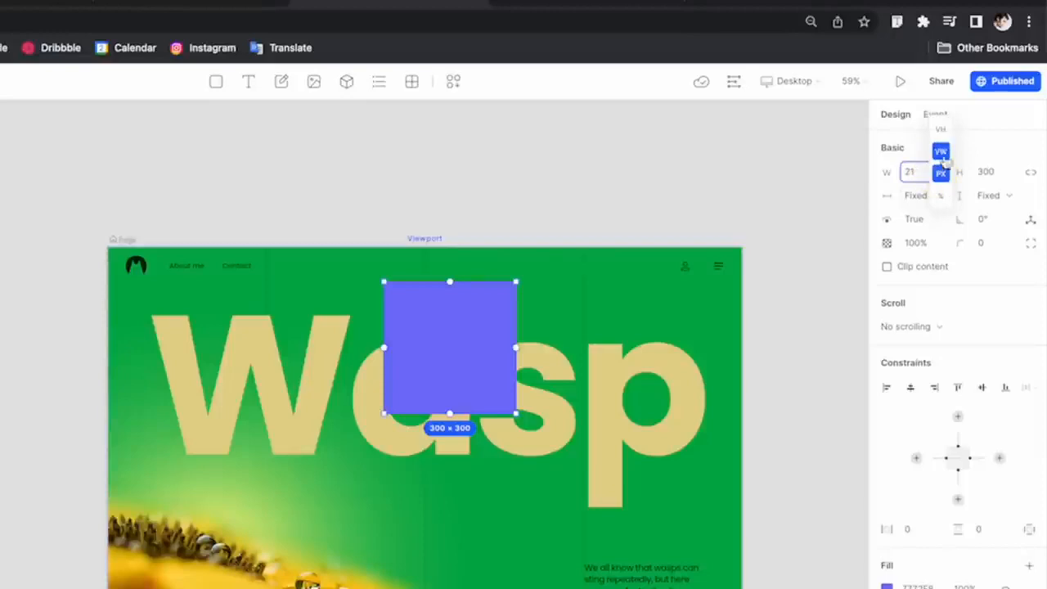
pyautogui.click(941, 152)
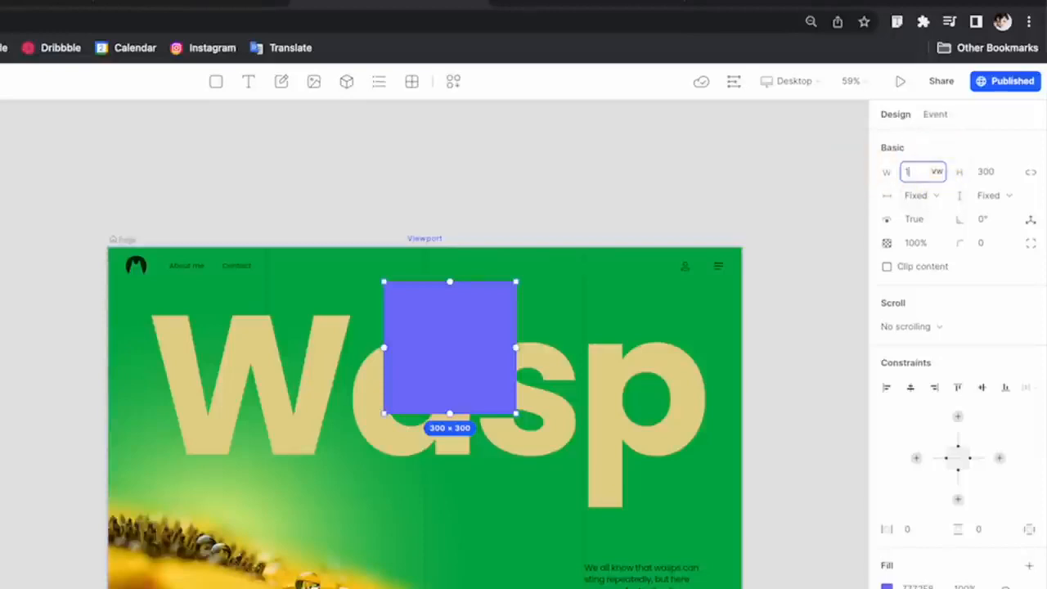
pyautogui.press('Return')
pyautogui.moveTo(651, 331); pyautogui.dragTo(354, 312)
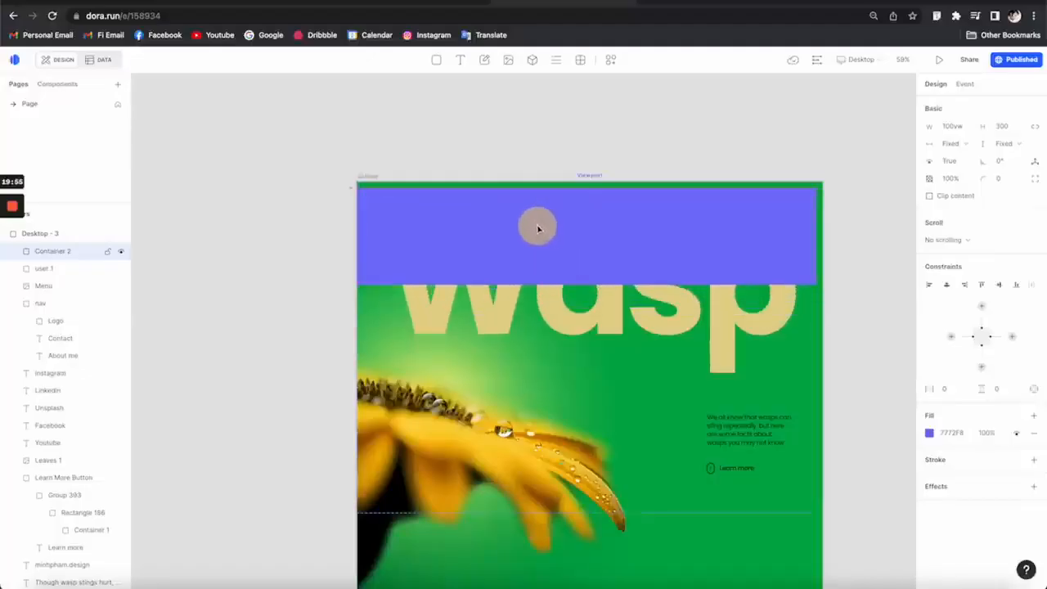
# Step: Change the full-width container's fill colour to 00AD4A
pyautogui.click(841, 299)
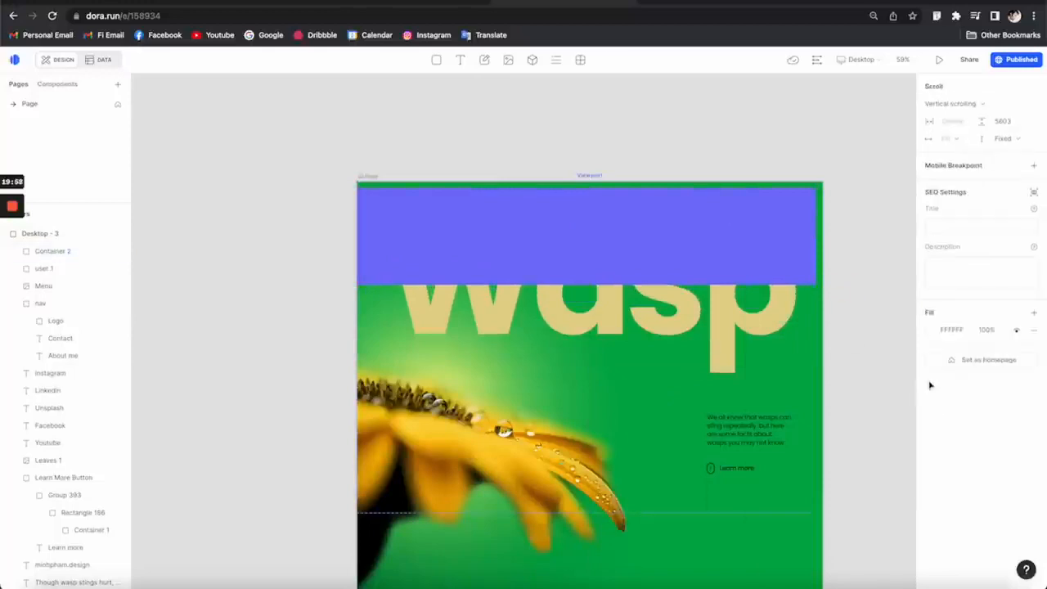
pyautogui.click(786, 361)
pyautogui.click(791, 257)
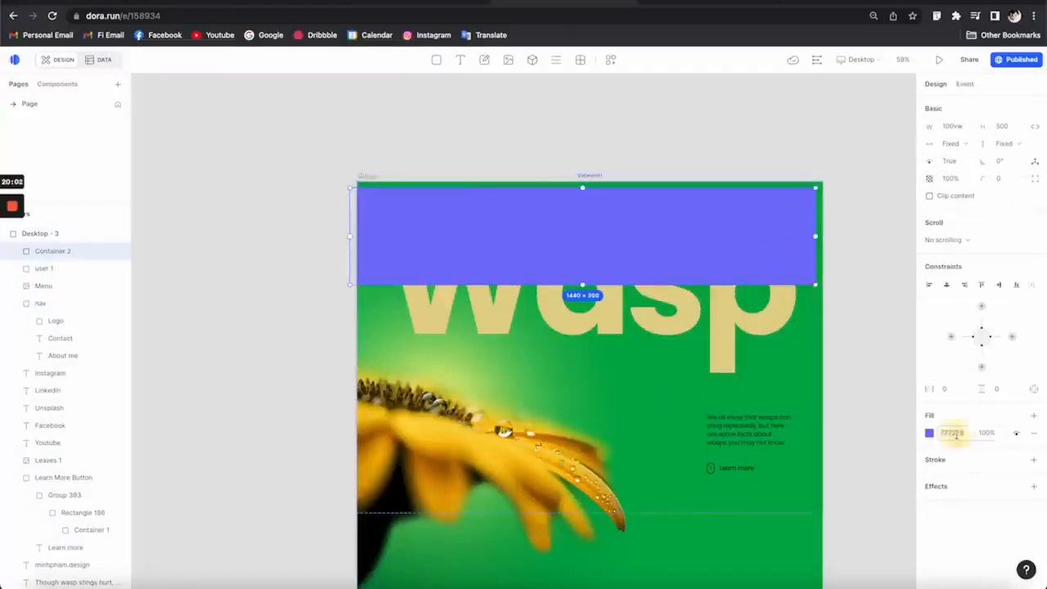
pyautogui.write('00AD4A')
pyautogui.press('Return')
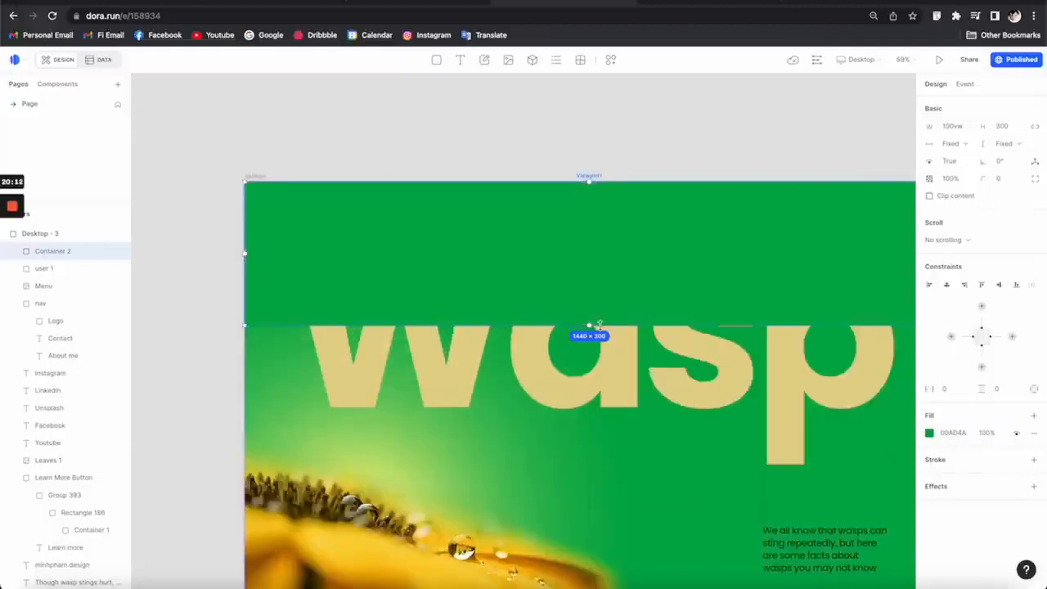
# Step: Shorten the green container, named Nav Bar, to about 76 px high and place its layer below the nav group
pyautogui.moveTo(600, 325); pyautogui.dragTo(611, 210)
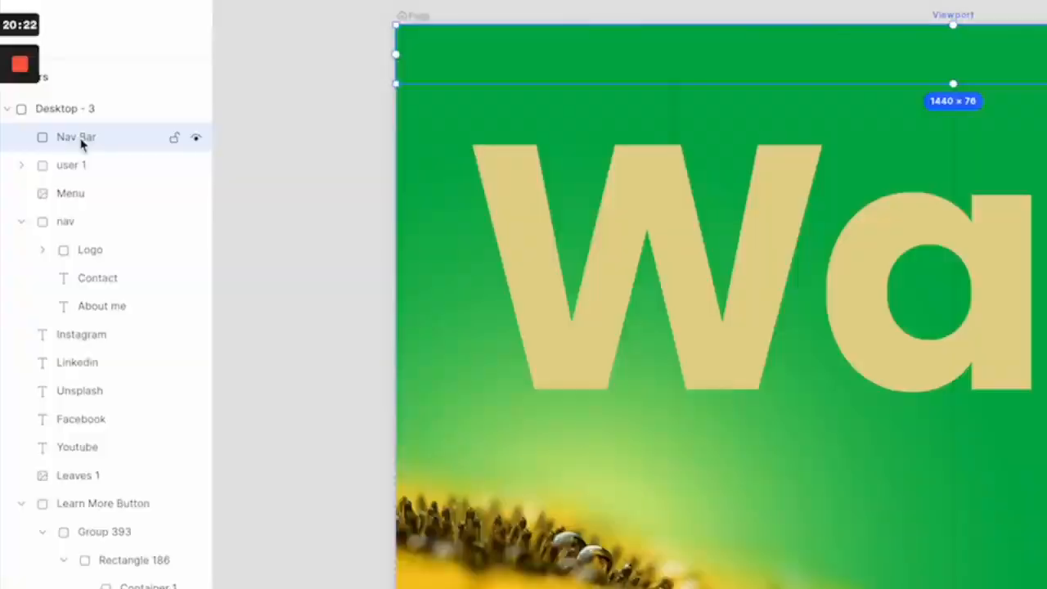
pyautogui.moveTo(81, 144); pyautogui.dragTo(54, 328)
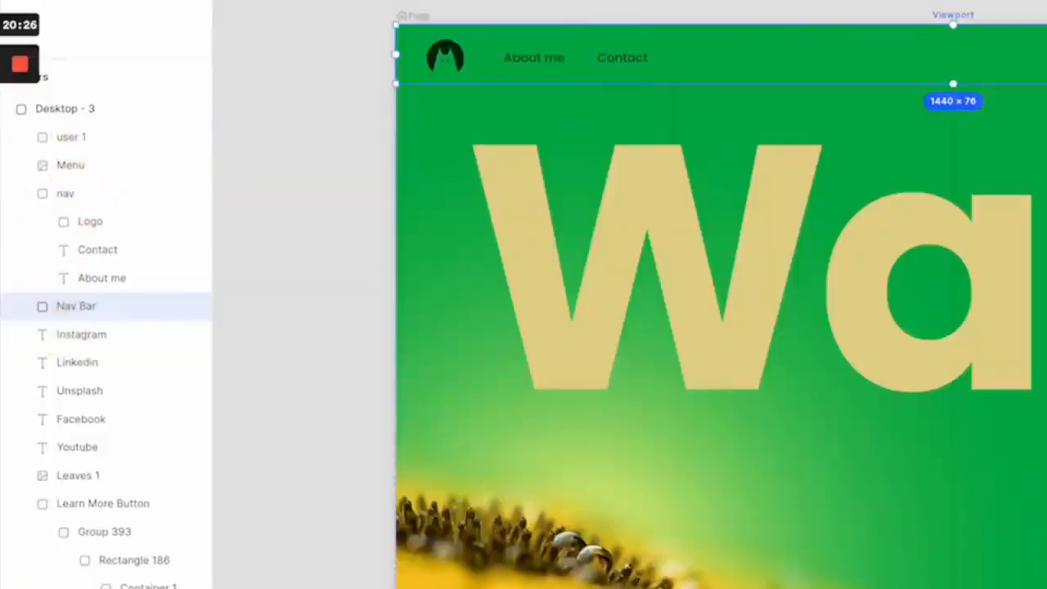
pyautogui.hscroll(2, 630, 295)
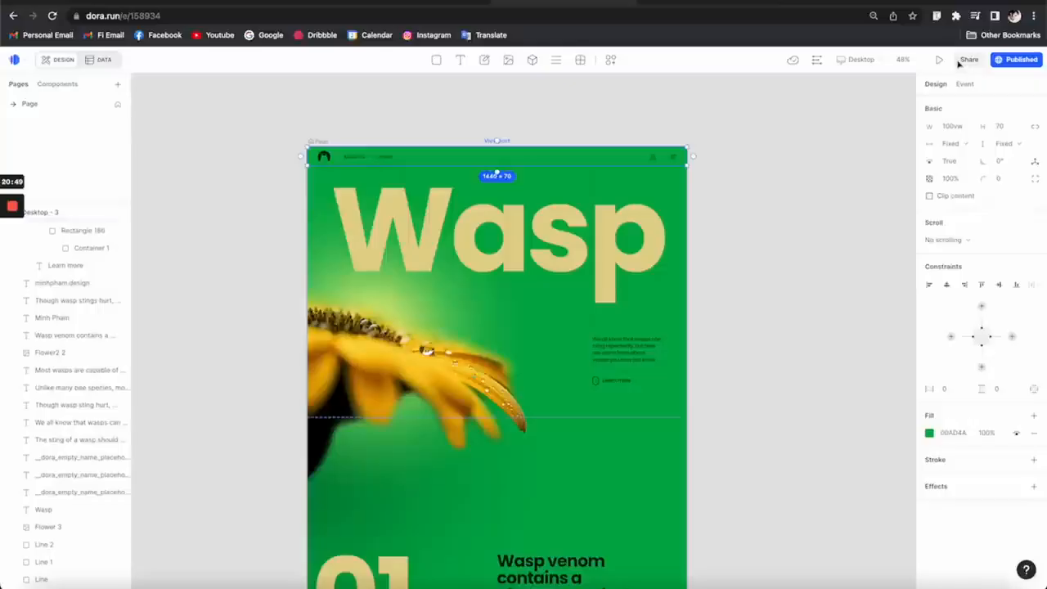
# Step: Constrain the Nav Bar's top to Viewport top and preview its scroll behaviour in the drivers timeline
pyautogui.click(818, 59)
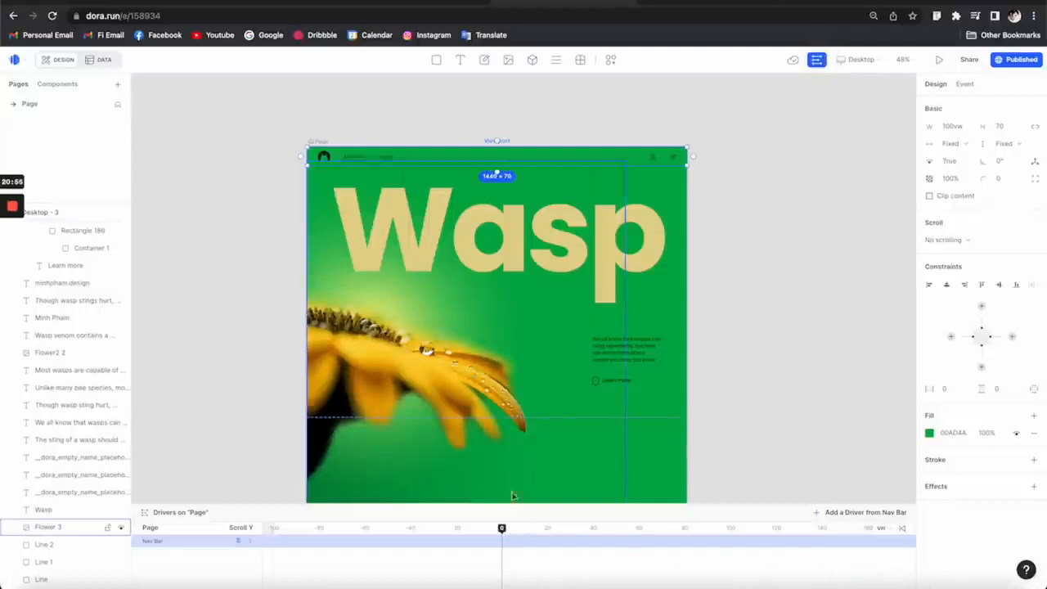
pyautogui.moveTo(502, 527); pyautogui.dragTo(533, 529)
pyautogui.scroll(2, 516, 495)
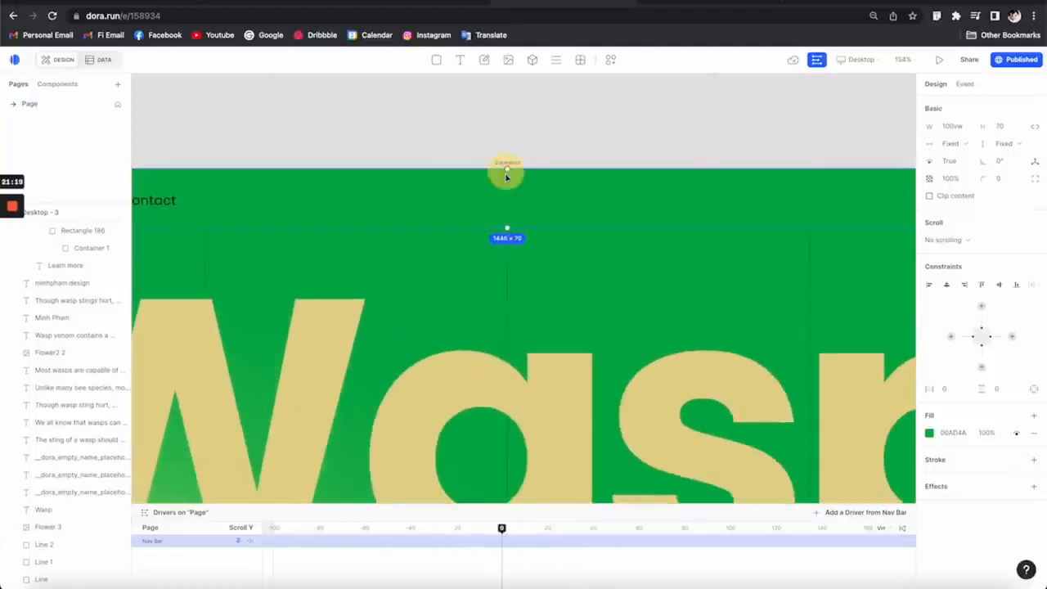
pyautogui.click(507, 176)
pyautogui.click(508, 165)
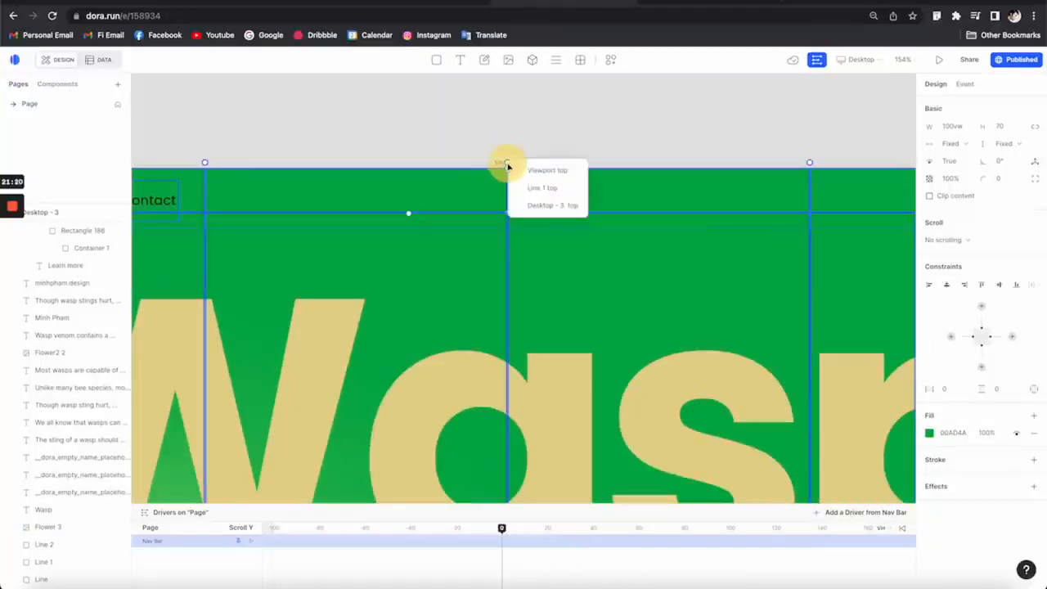
pyautogui.click(549, 171)
pyautogui.scroll(-5, 549, 173)
pyautogui.moveTo(504, 528); pyautogui.dragTo(589, 528)
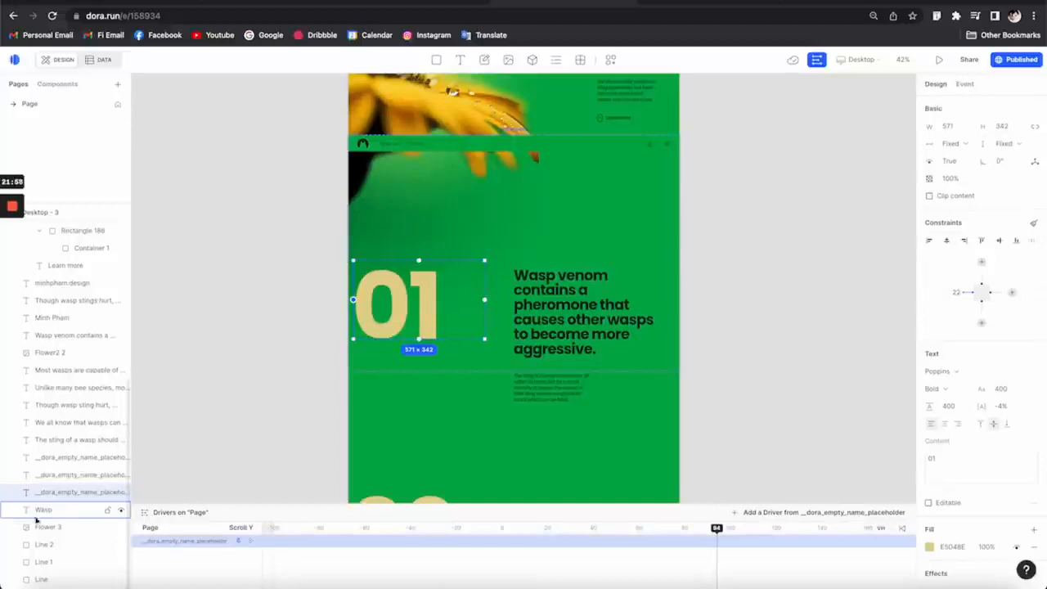
# Step: Scrub the scroll timeline with the 01 text selected and add a keyframe for it at 88 VH
pyautogui.click(488, 528)
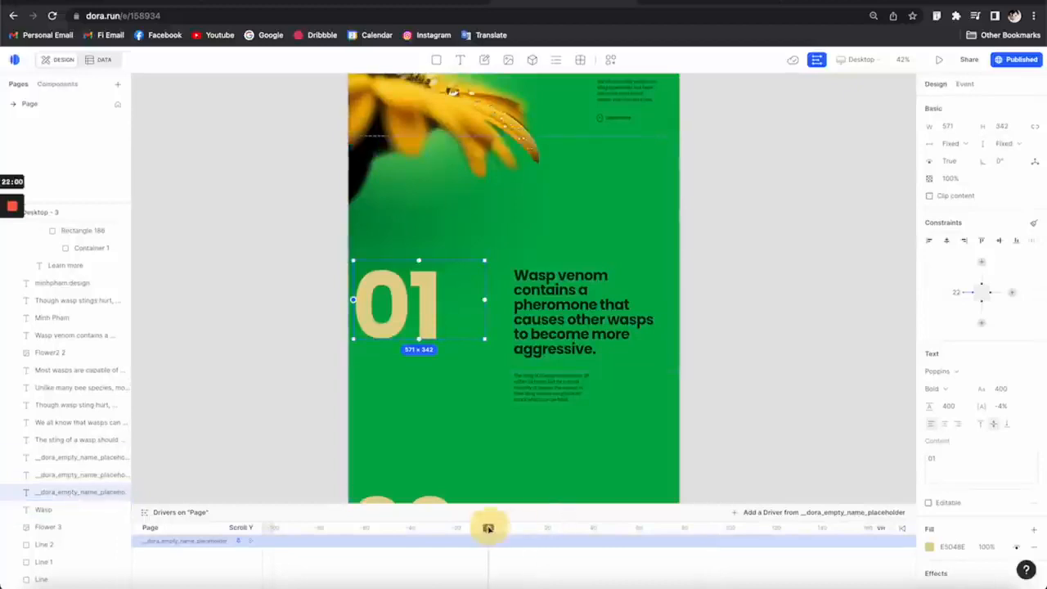
pyautogui.moveTo(548, 530); pyautogui.dragTo(714, 527)
pyautogui.scroll(3, 477, 407)
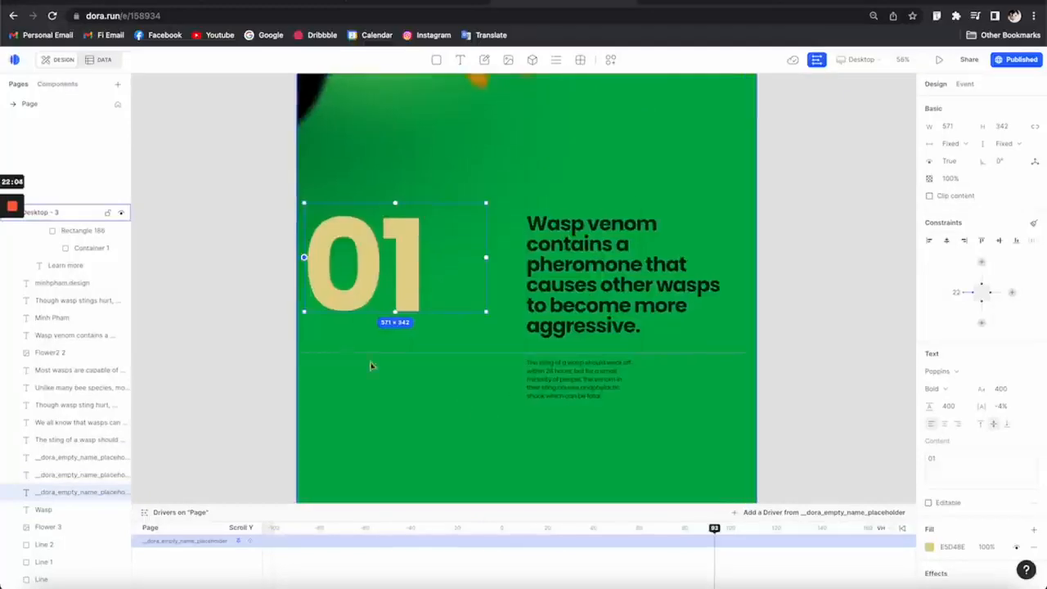
pyautogui.moveTo(557, 528); pyautogui.dragTo(636, 529)
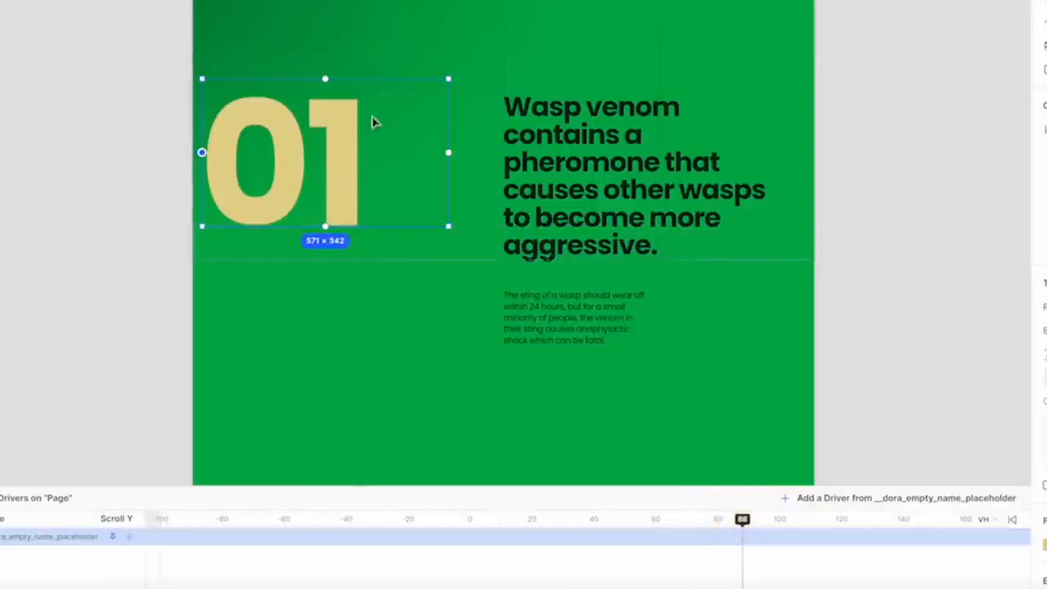
pyautogui.click(129, 537)
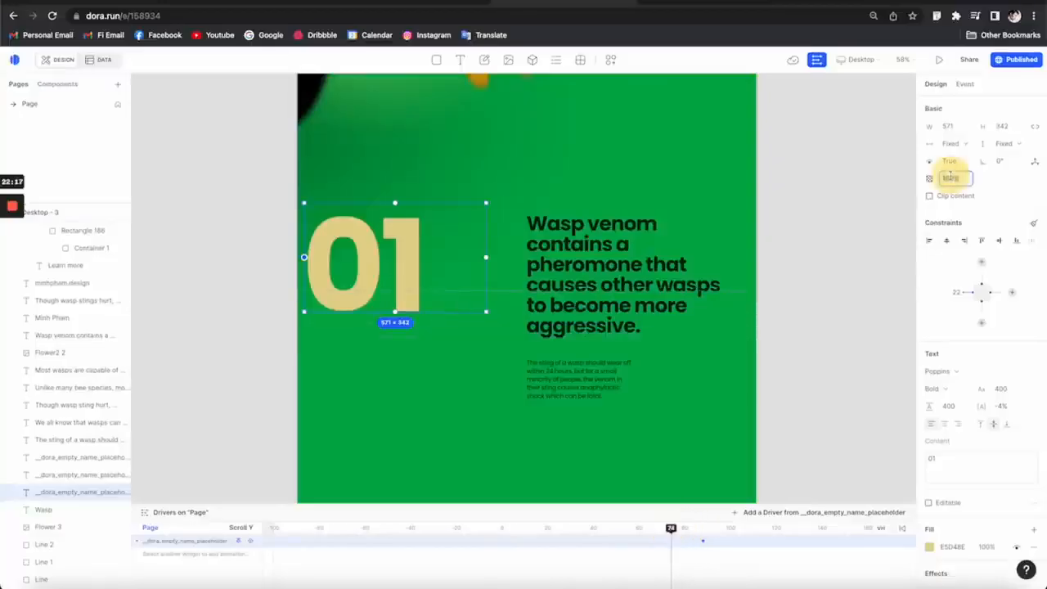
# Step: Set the 01 text's opacity to 0% at 74 VH and preview the fade-in along the scroll timeline
pyautogui.write('0')
pyautogui.press('Return')
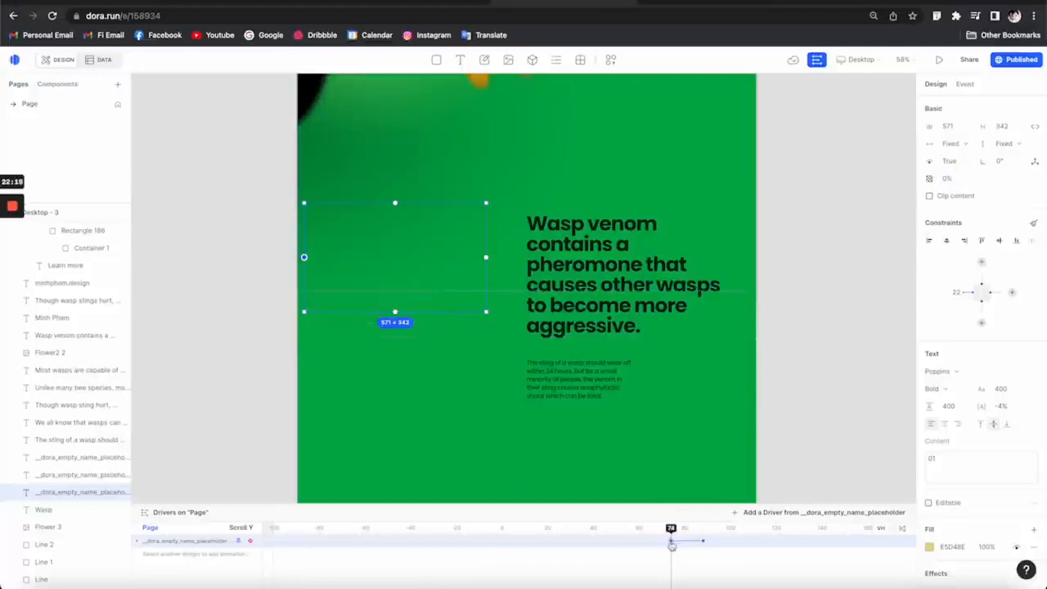
pyautogui.moveTo(671, 528); pyautogui.dragTo(744, 528)
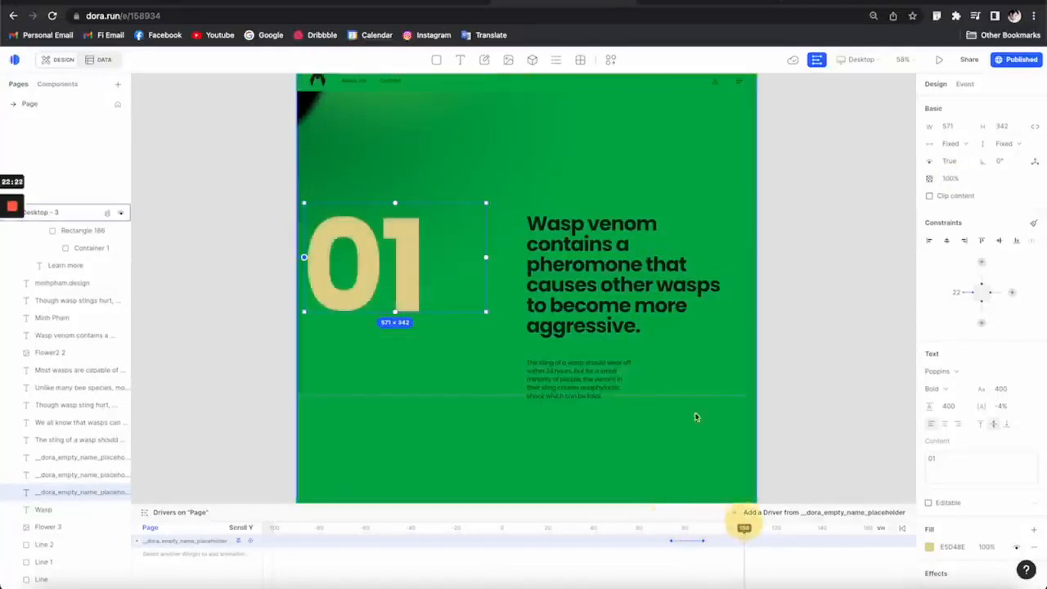
# Step: Reload the published site and check the fixed nav bar and the 01 fade-in while scrolling
pyautogui.click(697, 7)
pyautogui.click(685, 16)
pyautogui.press('Return')
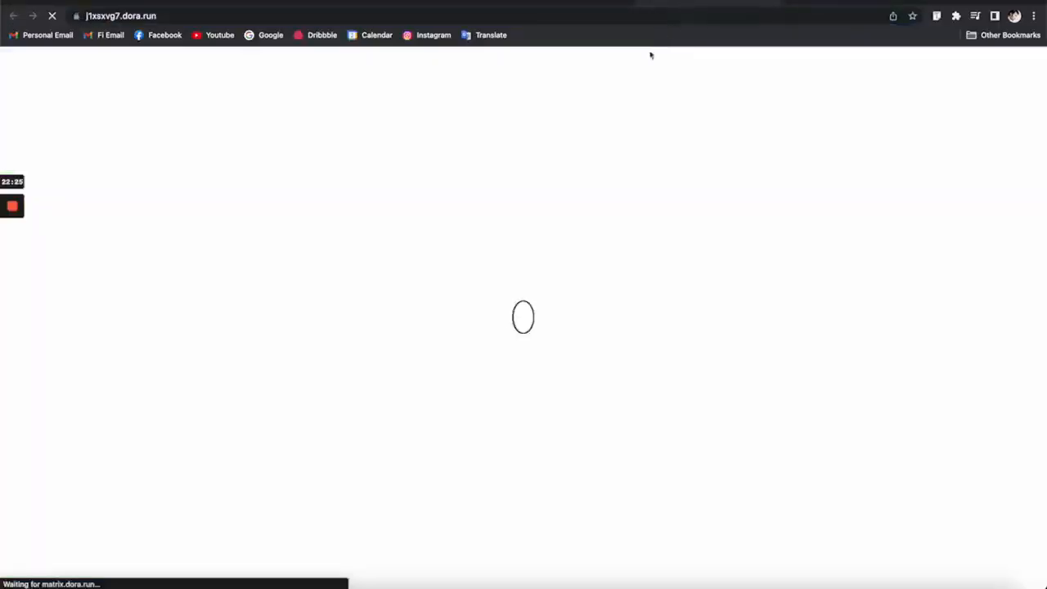
pyautogui.scroll(-10, 471, 191)
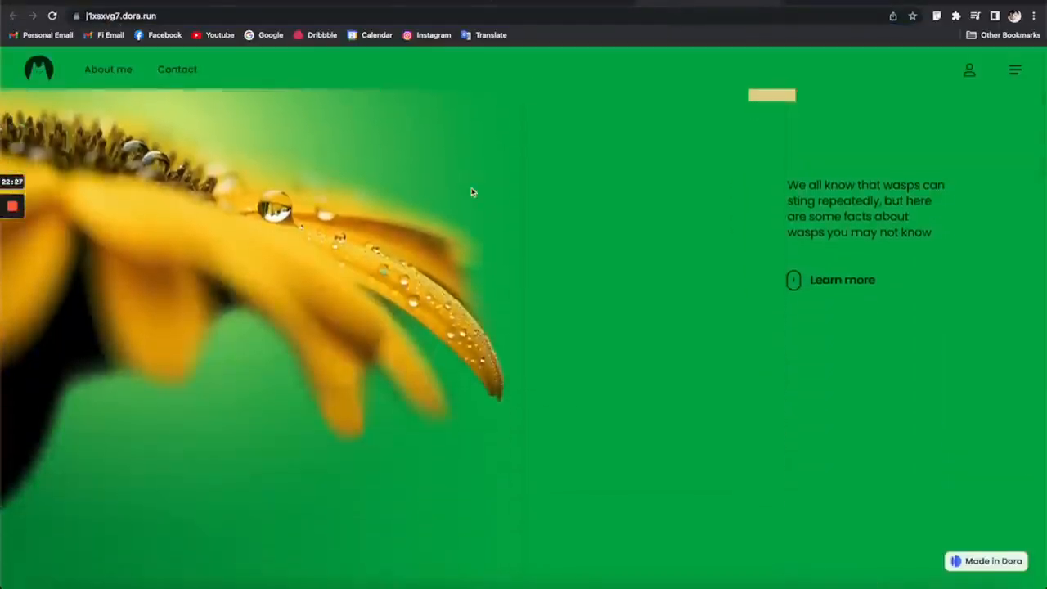
pyautogui.scroll(3, 471, 192)
pyautogui.scroll(5, 471, 192)
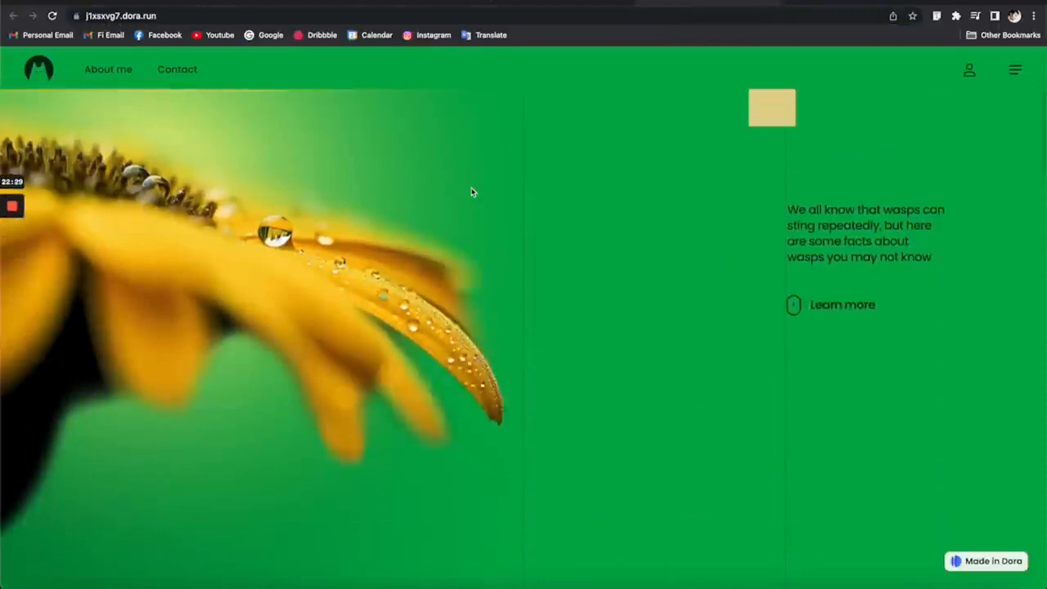
pyautogui.scroll(-5, 472, 193)
pyautogui.scroll(4, 174, 372)
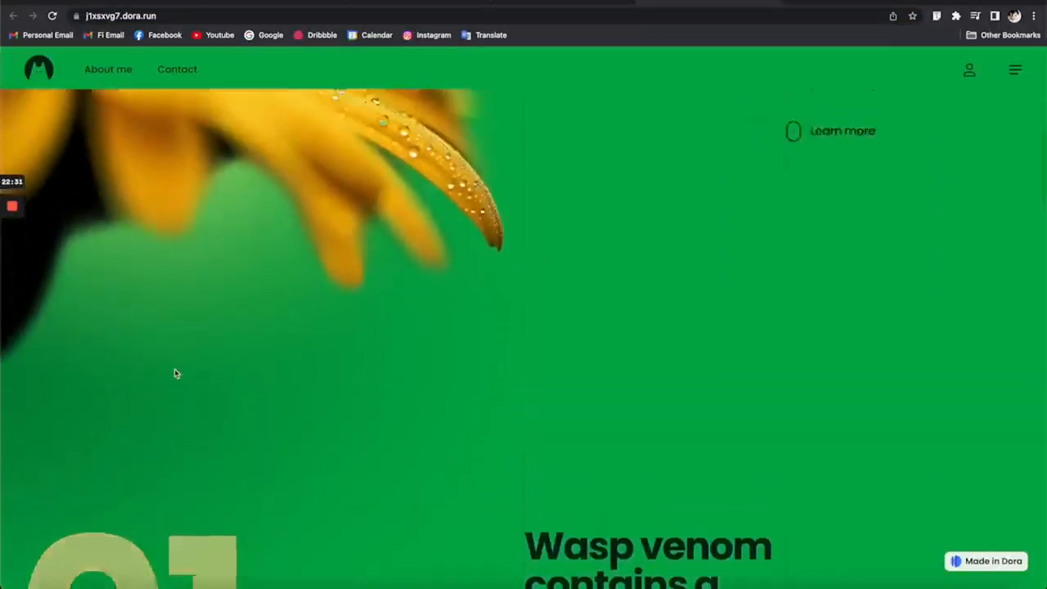
pyautogui.scroll(-5, 174, 373)
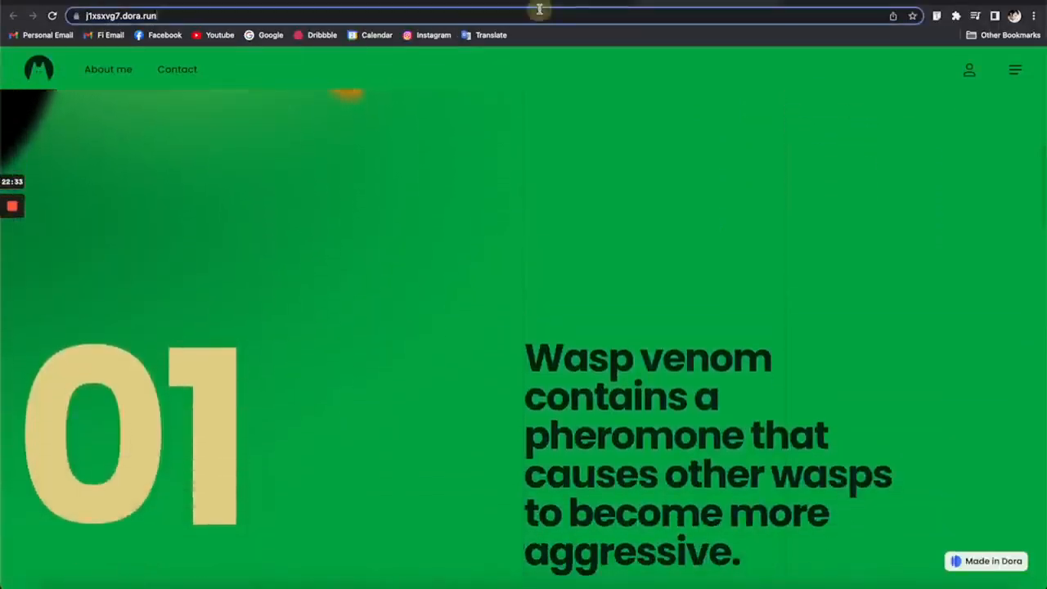
# Step: Switch to Sketchfab, search its 3D models for wasp and open the Wasp - Vespula Germanica model
pyautogui.click(540, 5)
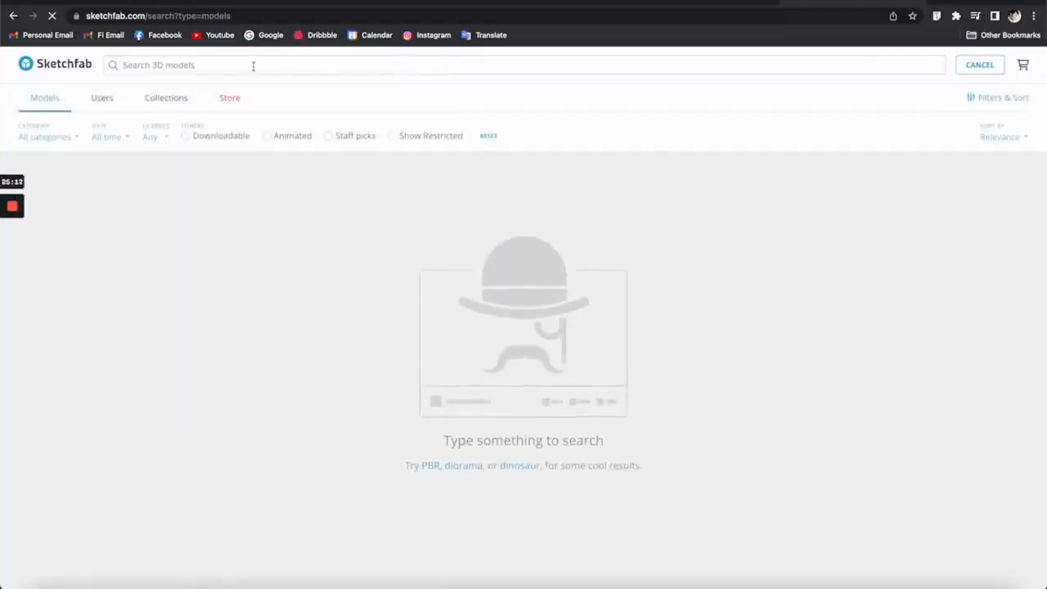
pyautogui.write('wasp')
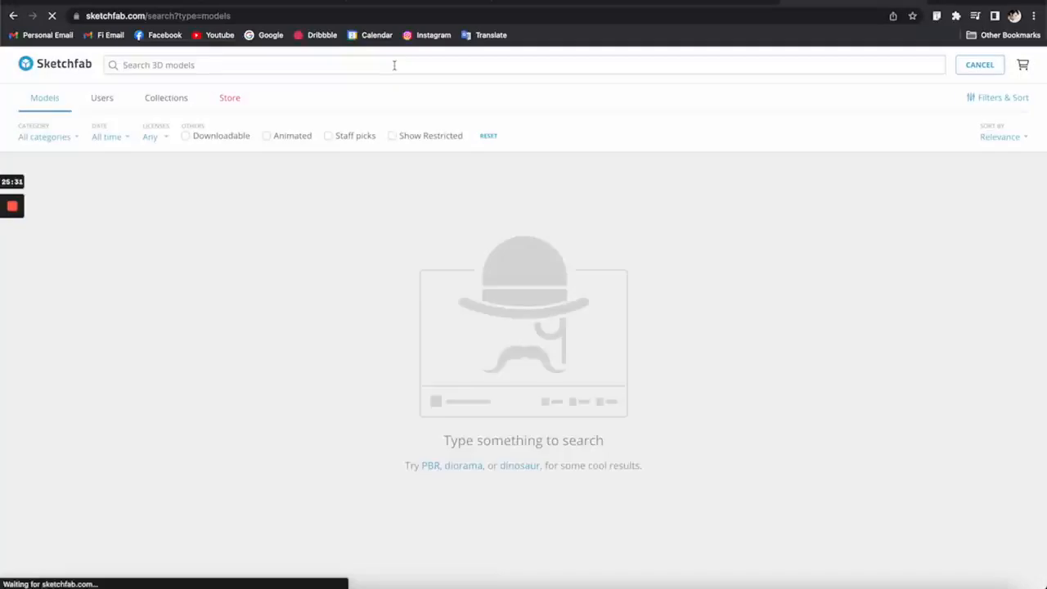
pyautogui.write('wasp')
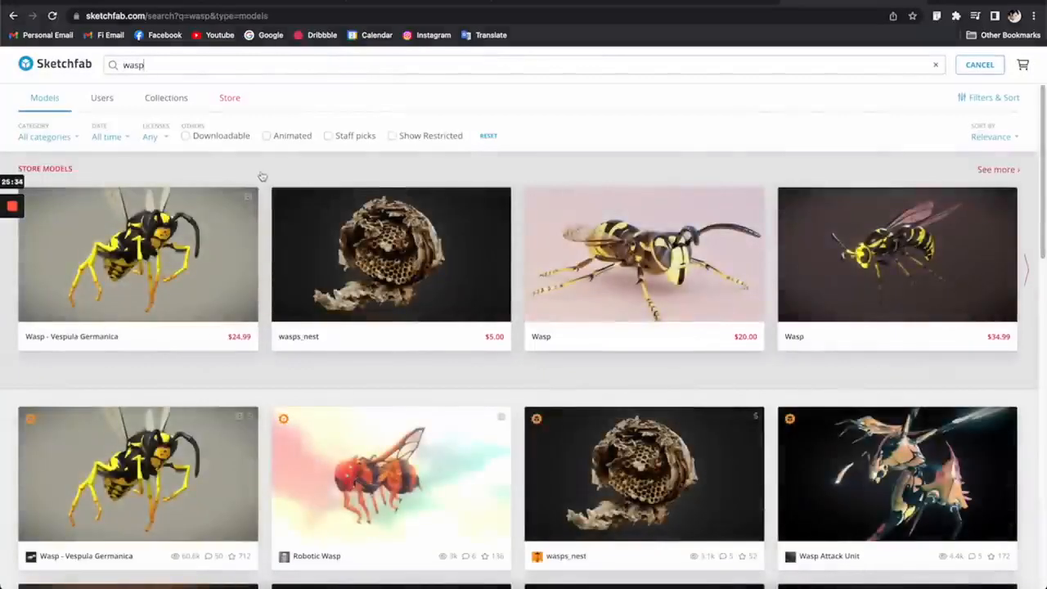
pyautogui.click(129, 272)
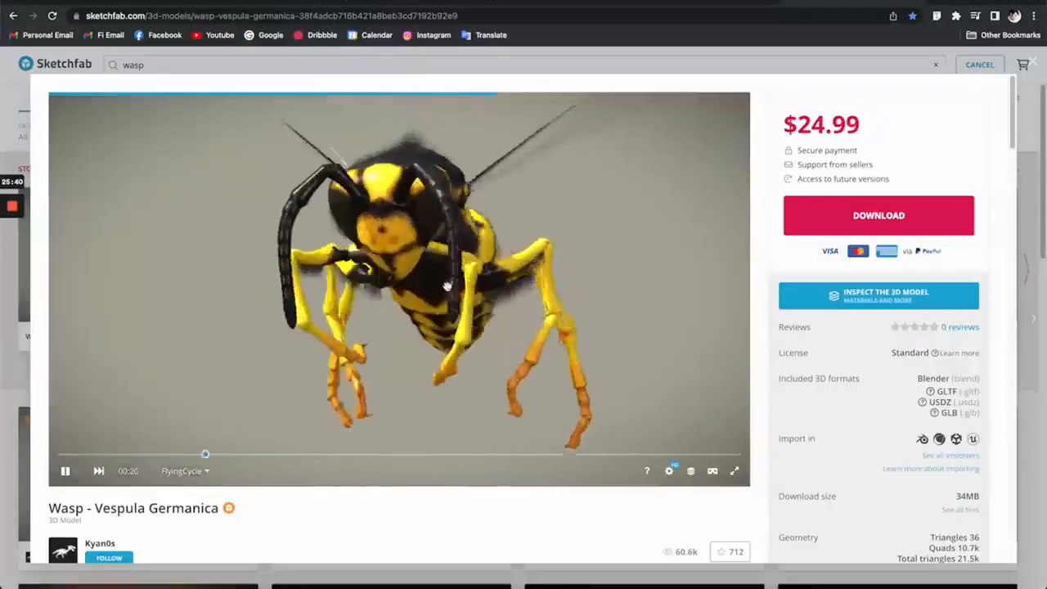
# Step: Download the Wasp - Vespula Germanica model as a .glb file with the 1k texture size
pyautogui.moveTo(449, 286); pyautogui.dragTo(341, 328)
pyautogui.scroll(-1, 914, 276)
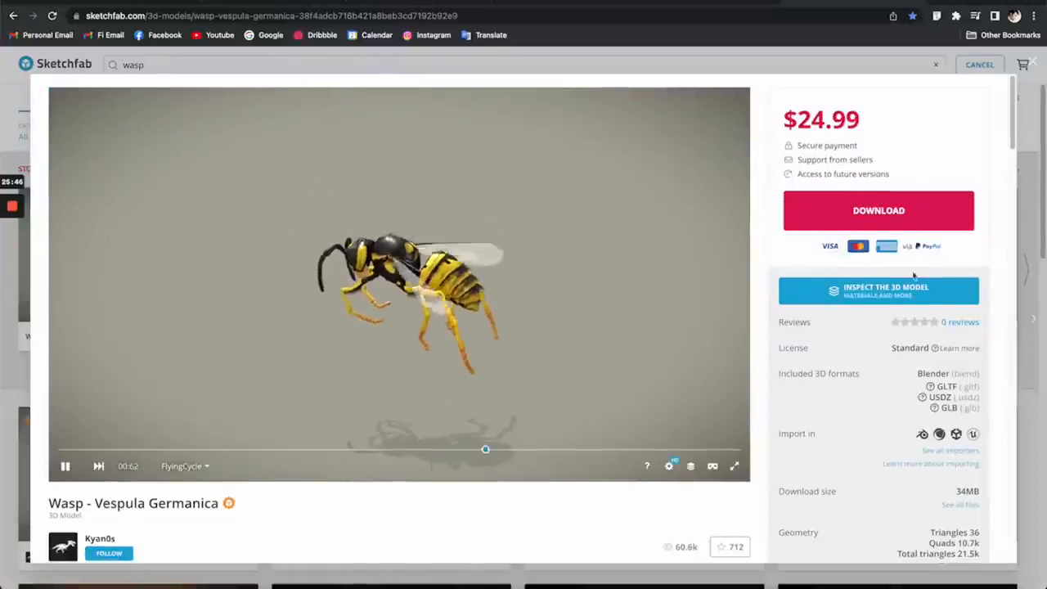
pyautogui.click(902, 211)
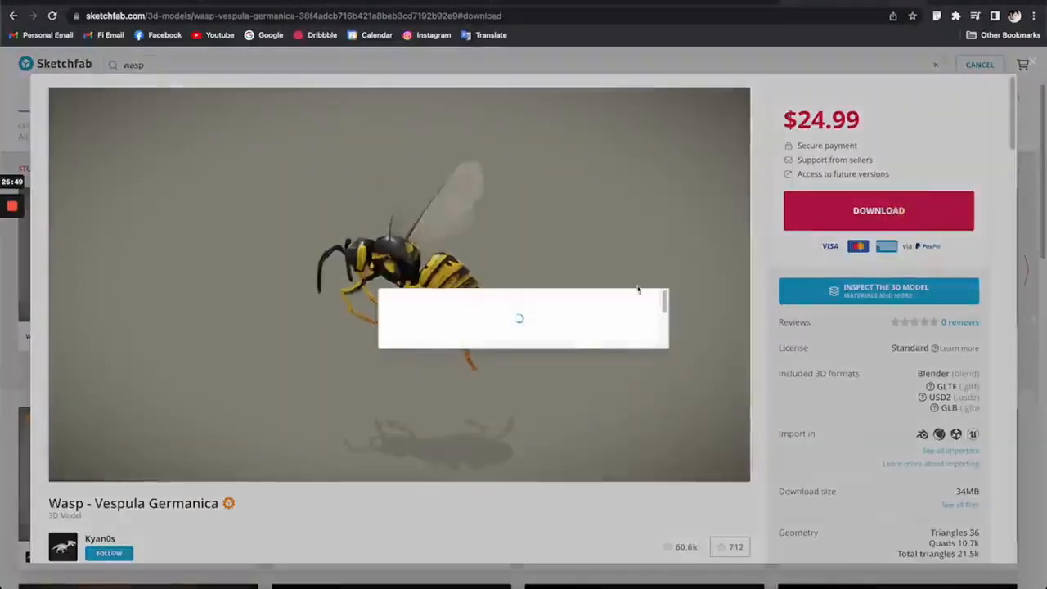
pyautogui.scroll(-1, 521, 372)
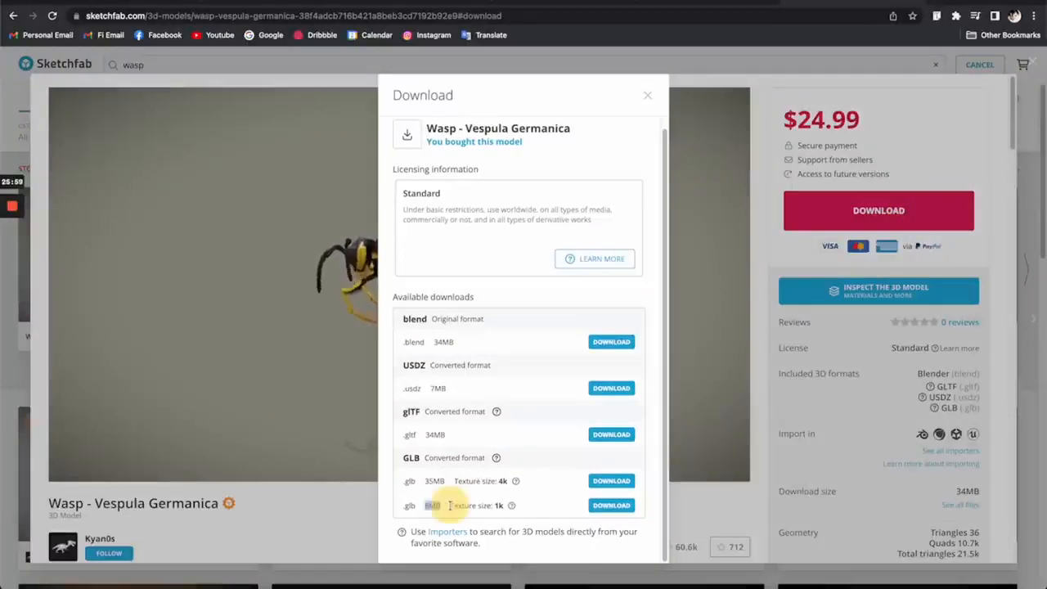
pyautogui.click(598, 506)
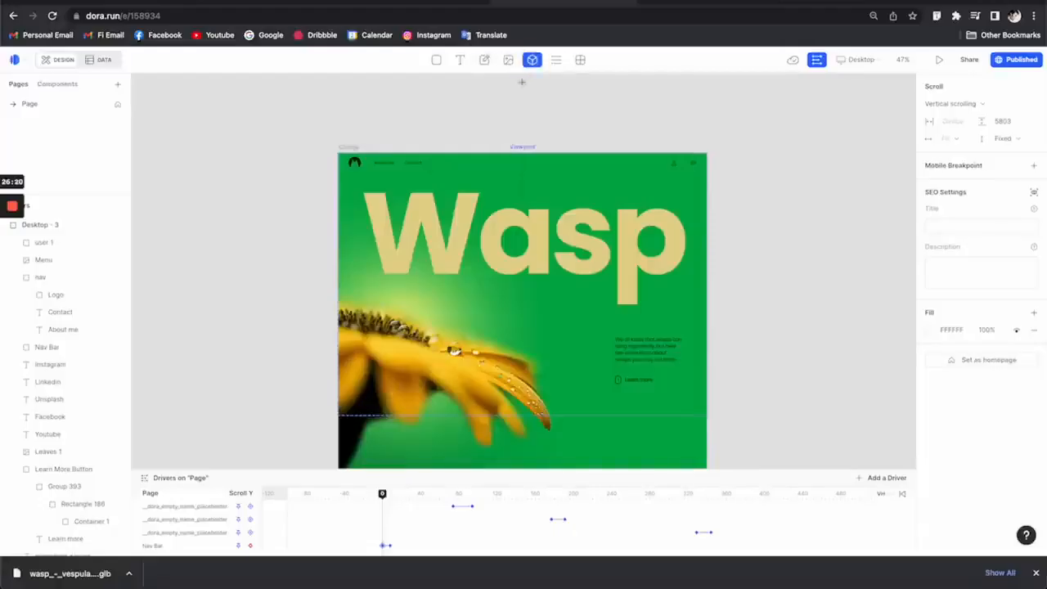
# Step: Switch to Dora, draw a 3D widget about 1372 × 763 over the hero section and set its width to Fill
pyautogui.moveTo(342, 162); pyautogui.dragTo(693, 357)
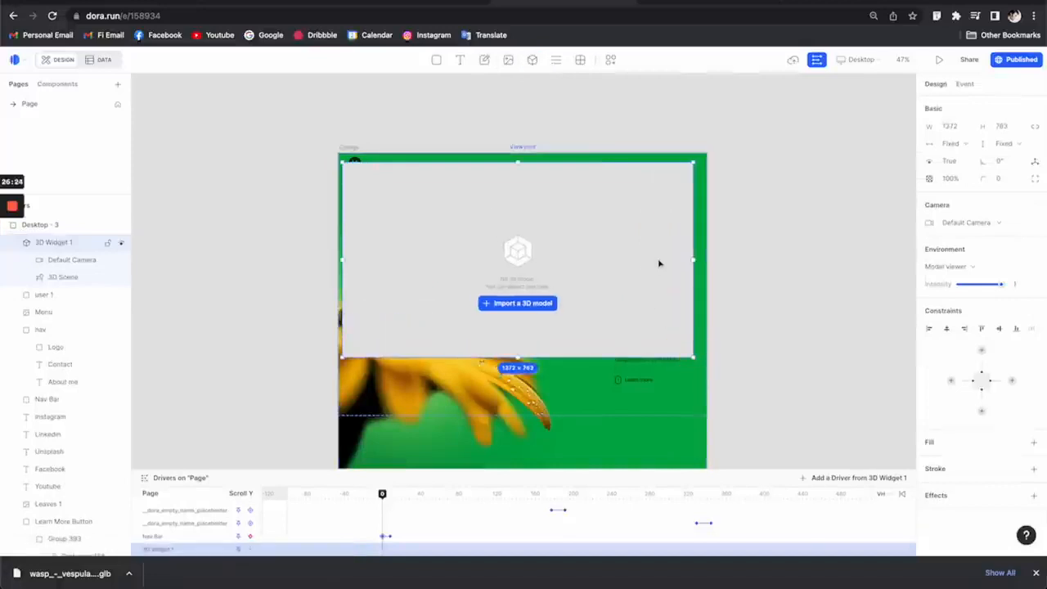
pyautogui.click(953, 143)
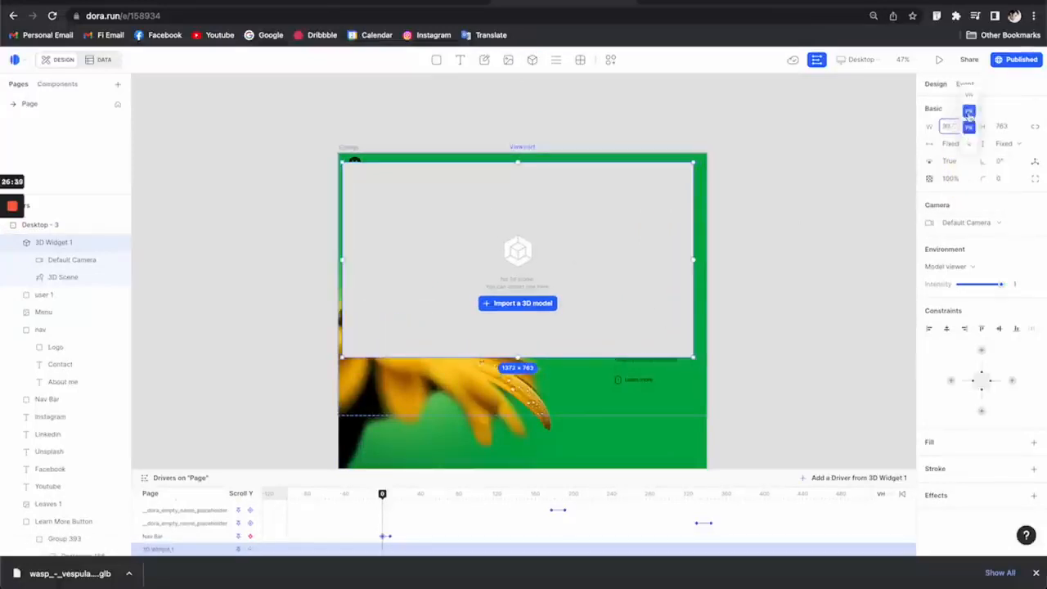
pyautogui.click(958, 131)
pyautogui.click(525, 148)
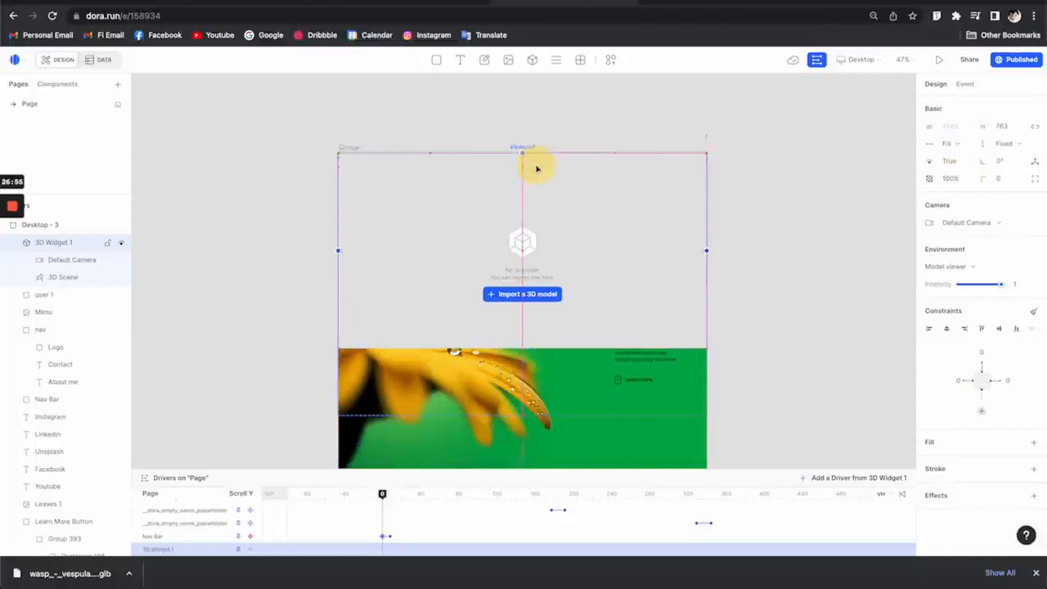
pyautogui.scroll(-3, 556, 213)
pyautogui.click(1007, 143)
pyautogui.click(1006, 127)
pyautogui.click(1022, 126)
pyautogui.click(1022, 96)
pyautogui.press('super+z')
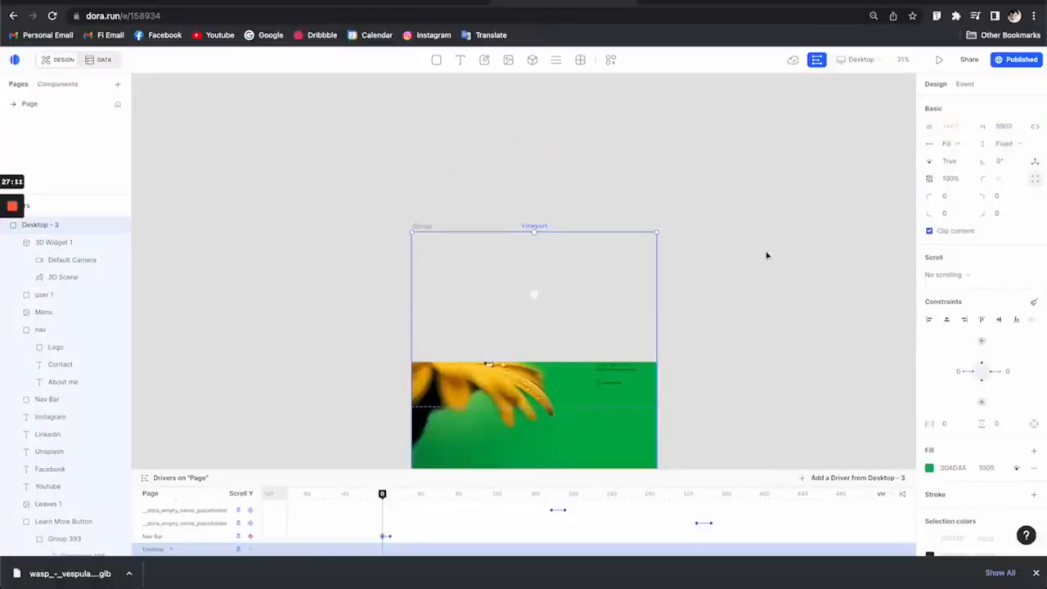
# Step: Set the 3D widget's height to Fill so it covers the whole viewport
pyautogui.click(581, 294)
pyautogui.click(1022, 126)
pyautogui.click(1022, 97)
pyautogui.click(942, 118)
pyautogui.click(1006, 163)
pyautogui.scroll(5, 535, 368)
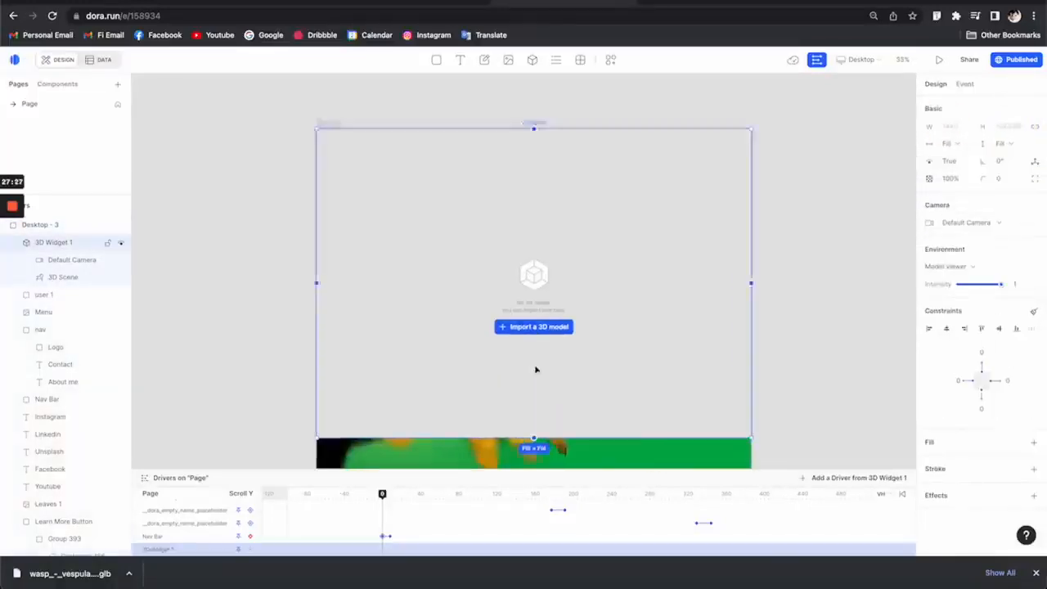
# Step: Import wasp_-_vespula_germanica.glb from Downloads into the 3D widget and turn on the model's FlyingCycle animation
pyautogui.click(544, 319)
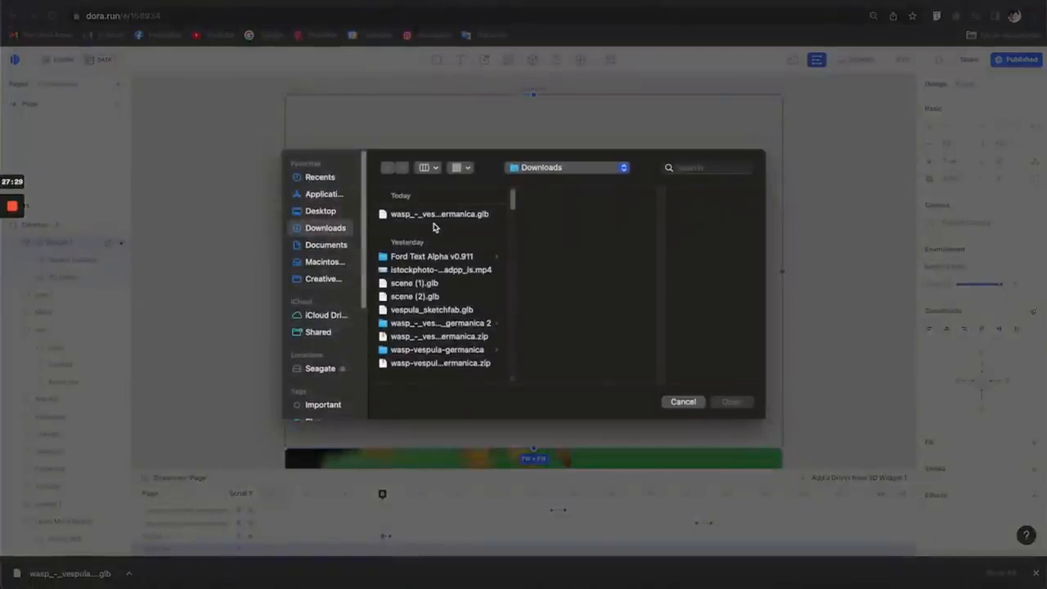
pyautogui.click(442, 214)
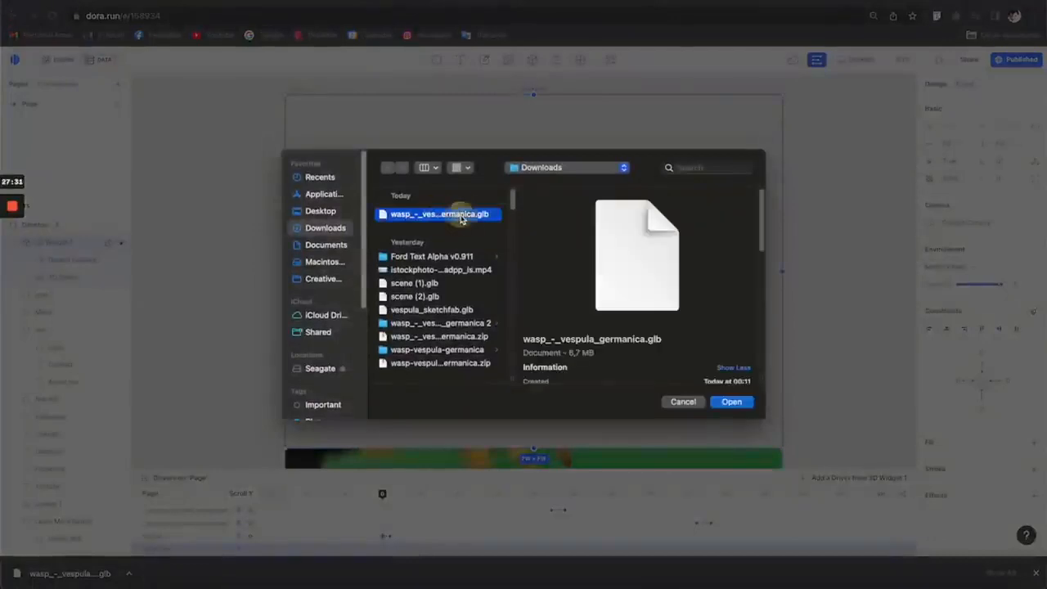
pyautogui.doubleClick(462, 216)
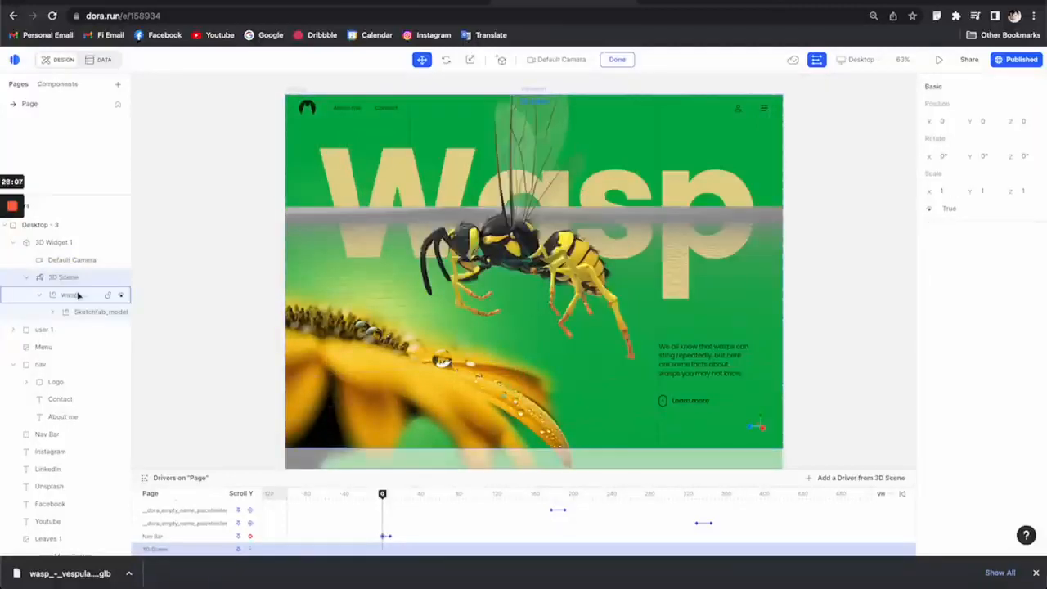
pyautogui.click(78, 295)
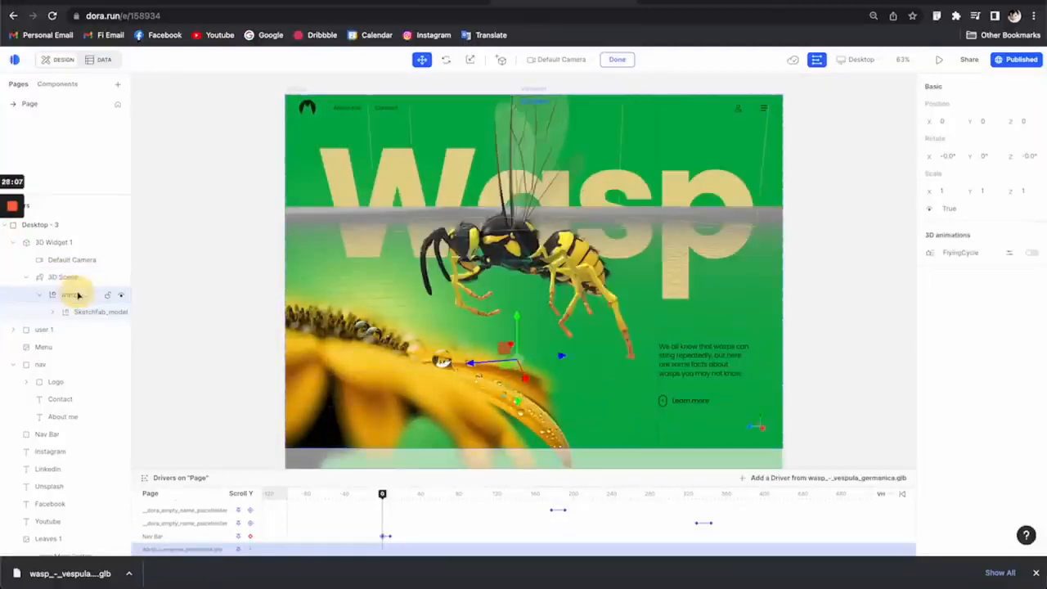
pyautogui.click(1032, 253)
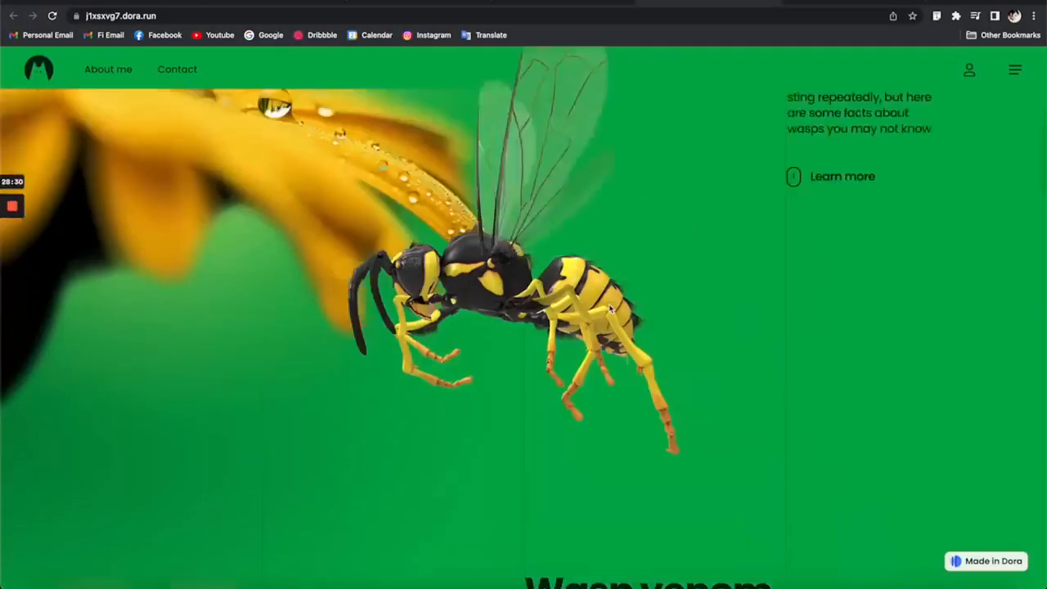
# Step: Scroll the published site up and down to check the animated wasp over the page
pyautogui.scroll(3, 609, 308)
pyautogui.scroll(-5, 609, 308)
pyautogui.scroll(3, 610, 307)
pyautogui.scroll(-3, 610, 307)
pyautogui.scroll(3, 610, 307)
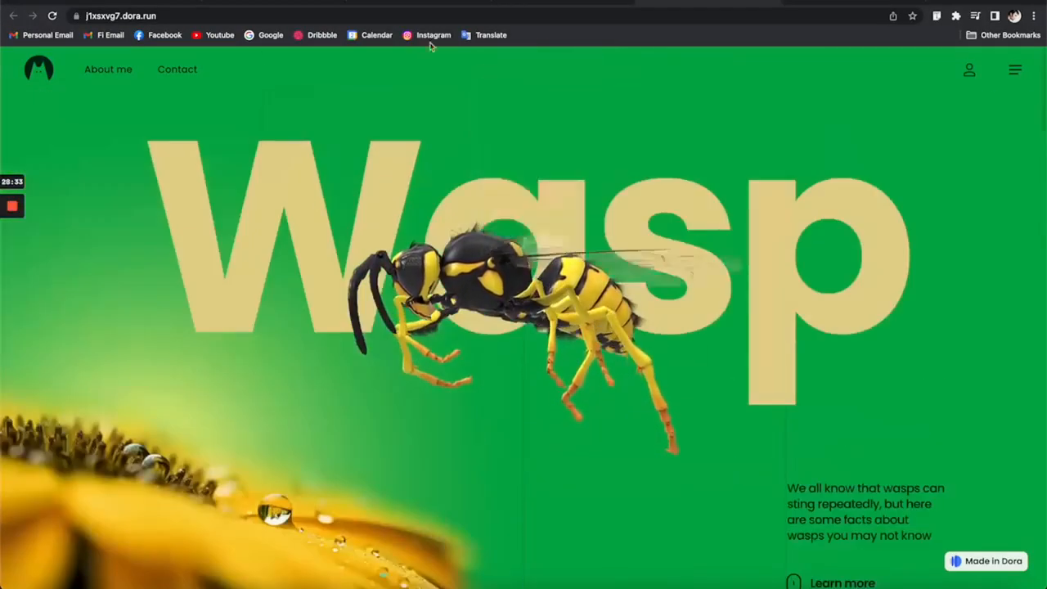
# Step: Switch back to the Dora editor, reframe the wasp slightly and add a Default Camera keyframe at 0 VH
pyautogui.click(551, 4)
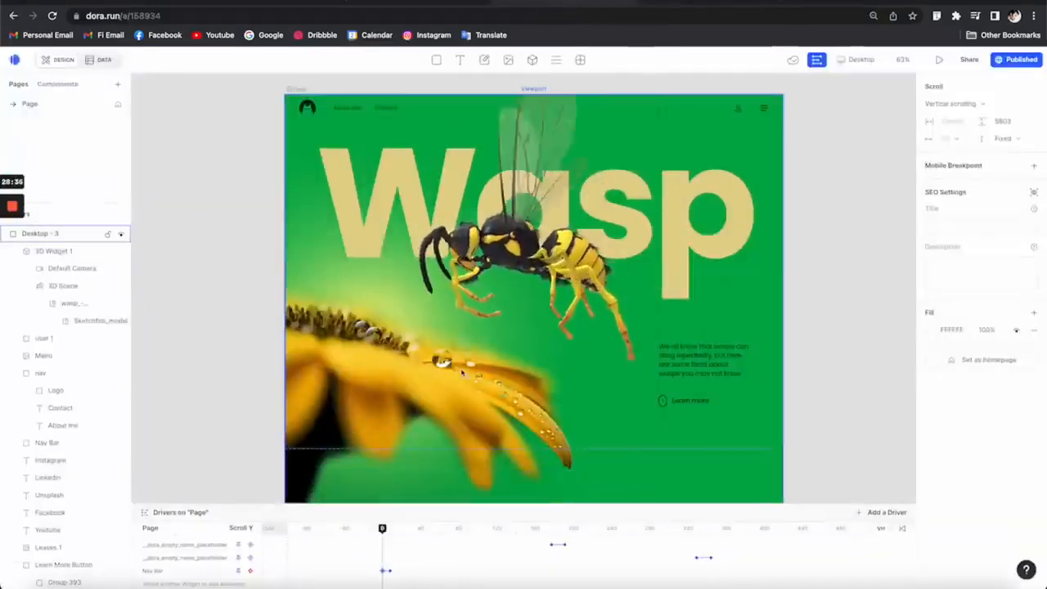
pyautogui.click(61, 287)
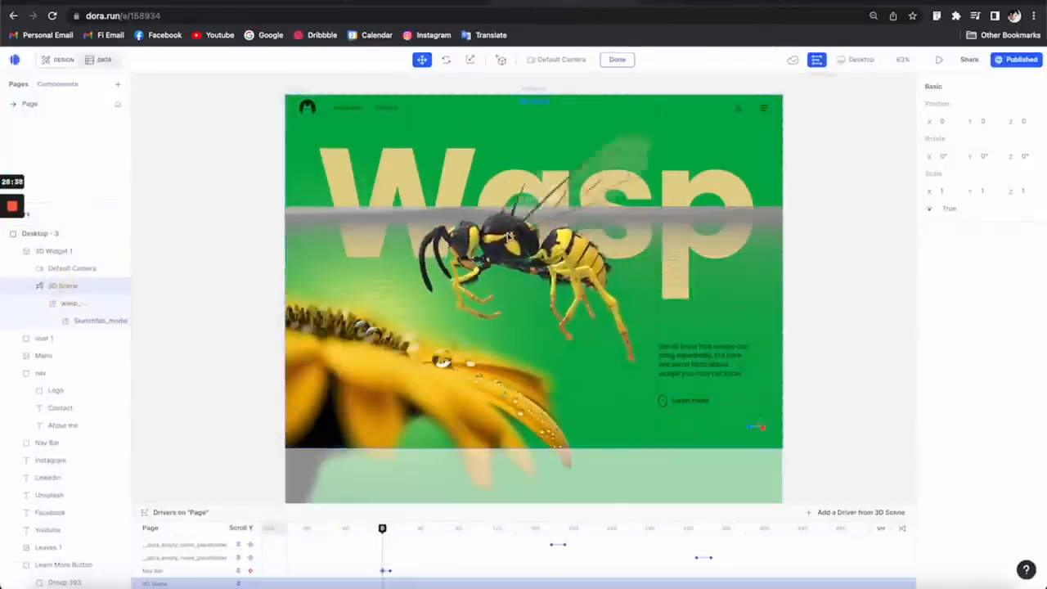
pyautogui.click(856, 303)
pyautogui.click(528, 297)
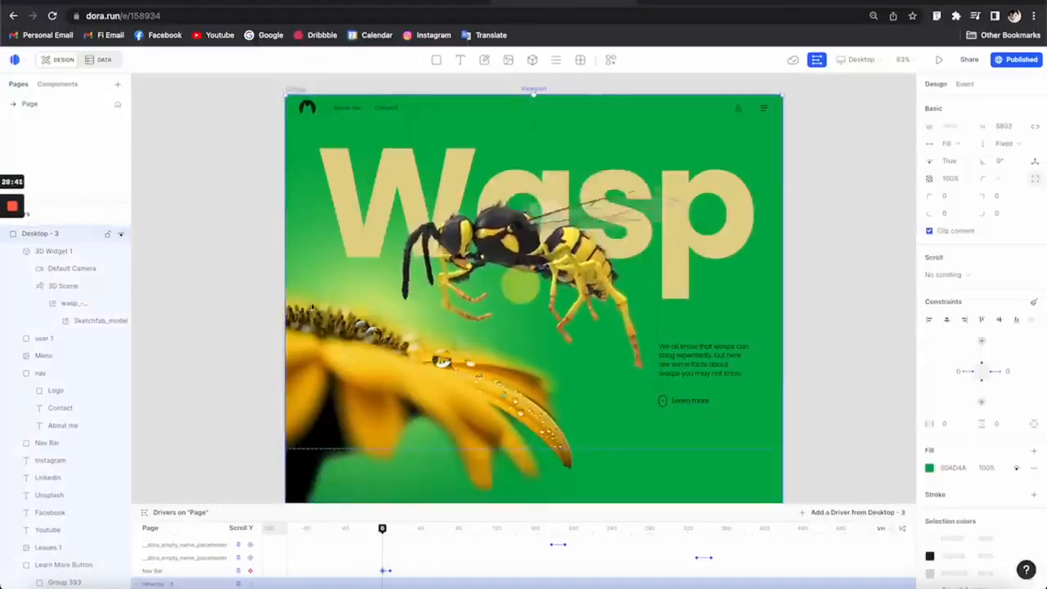
pyautogui.click(74, 271)
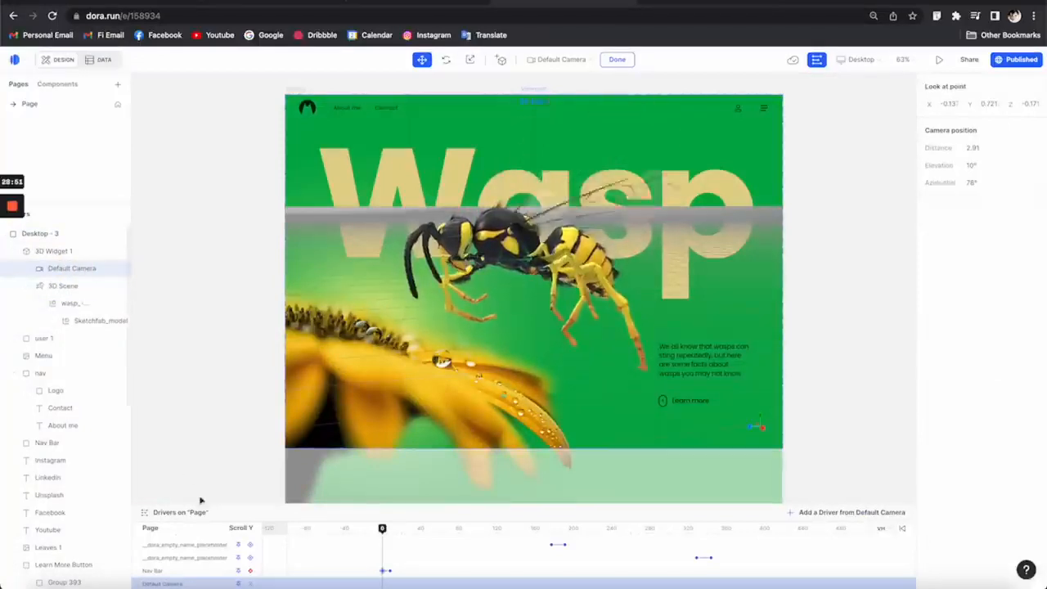
pyautogui.scroll(-1, 237, 564)
pyautogui.click(251, 581)
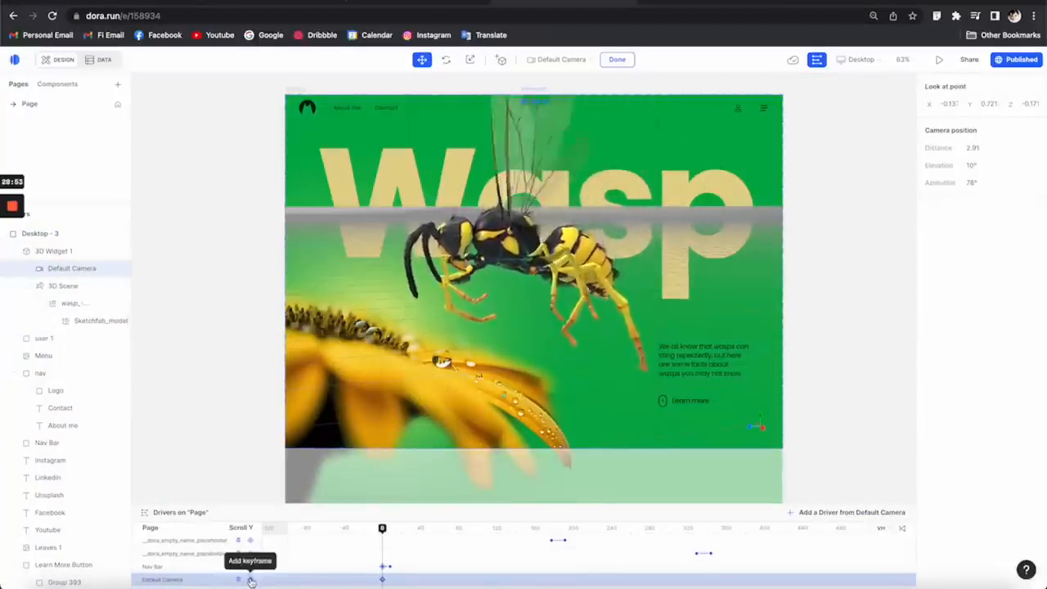
pyautogui.click(814, 334)
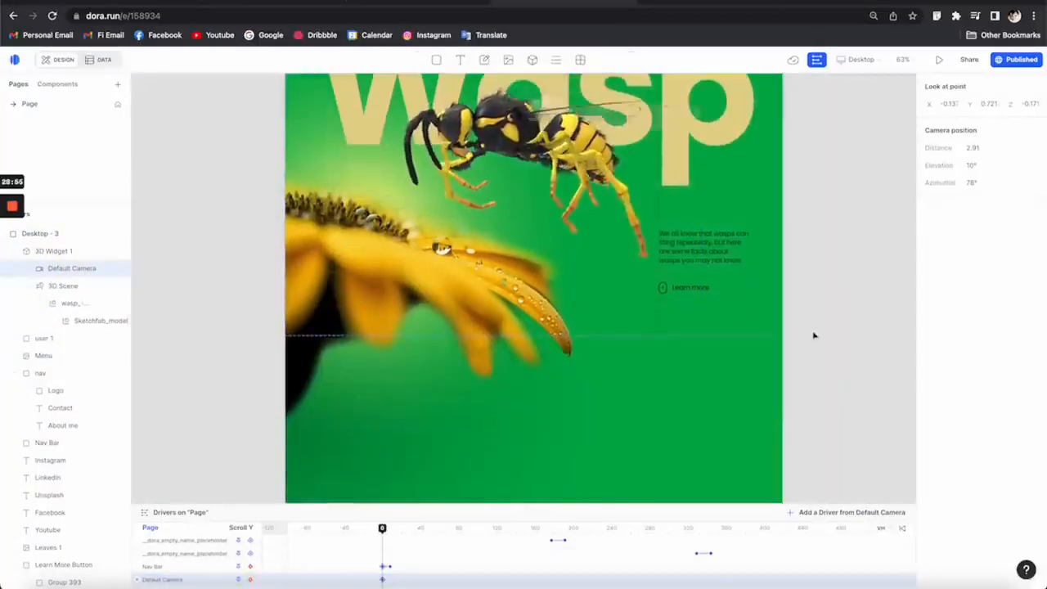
# Step: Add a Default Camera keyframe at 159 VH and shift the wasp toward the left side of section 01
pyautogui.moveTo(382, 529); pyautogui.dragTo(480, 531)
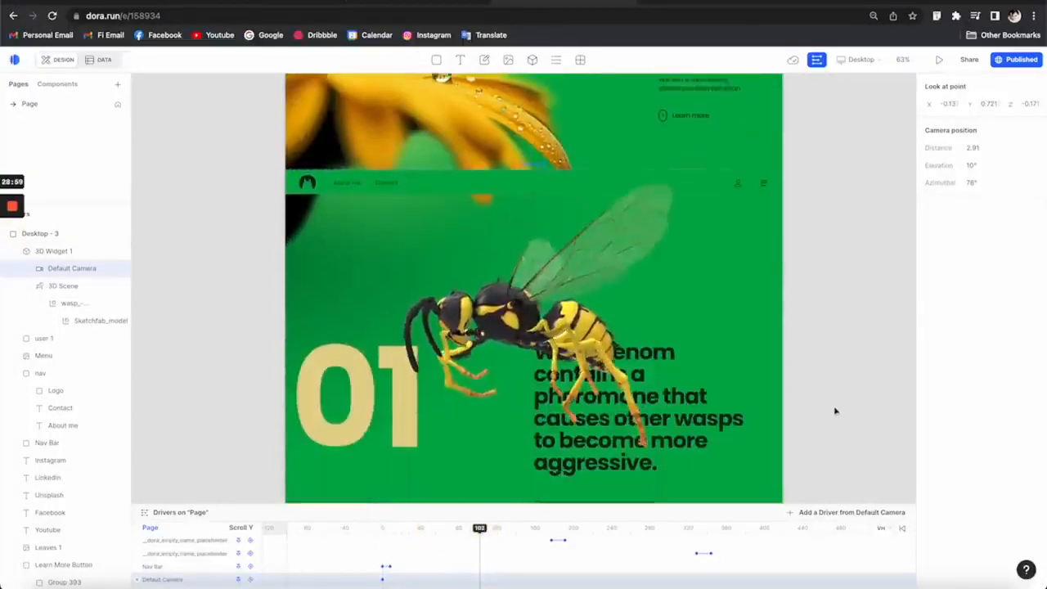
pyautogui.scroll(-3, 836, 402)
pyautogui.moveTo(481, 530); pyautogui.dragTo(534, 530)
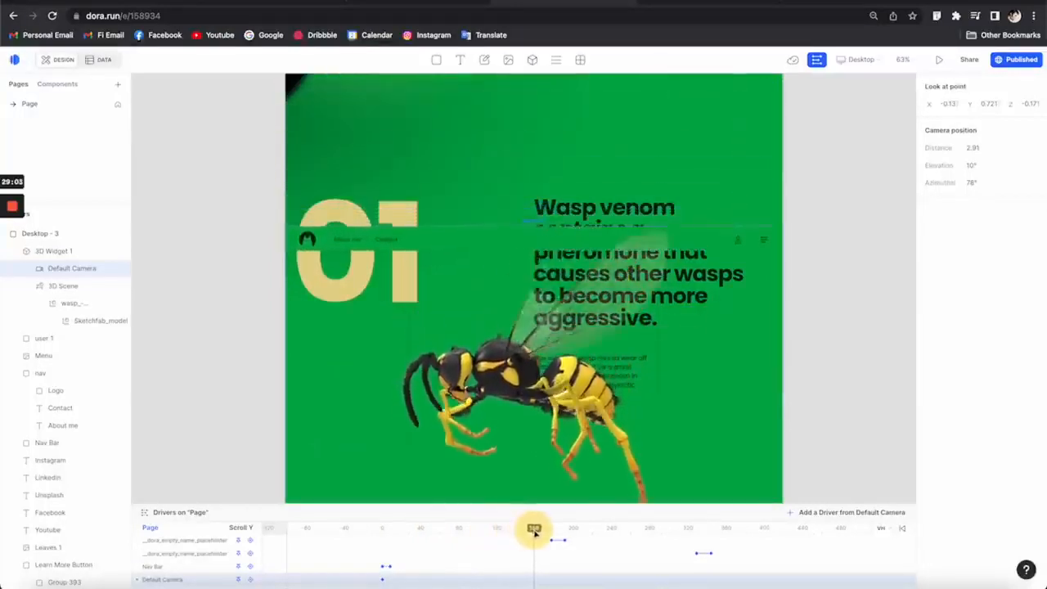
pyautogui.scroll(-3, 372, 423)
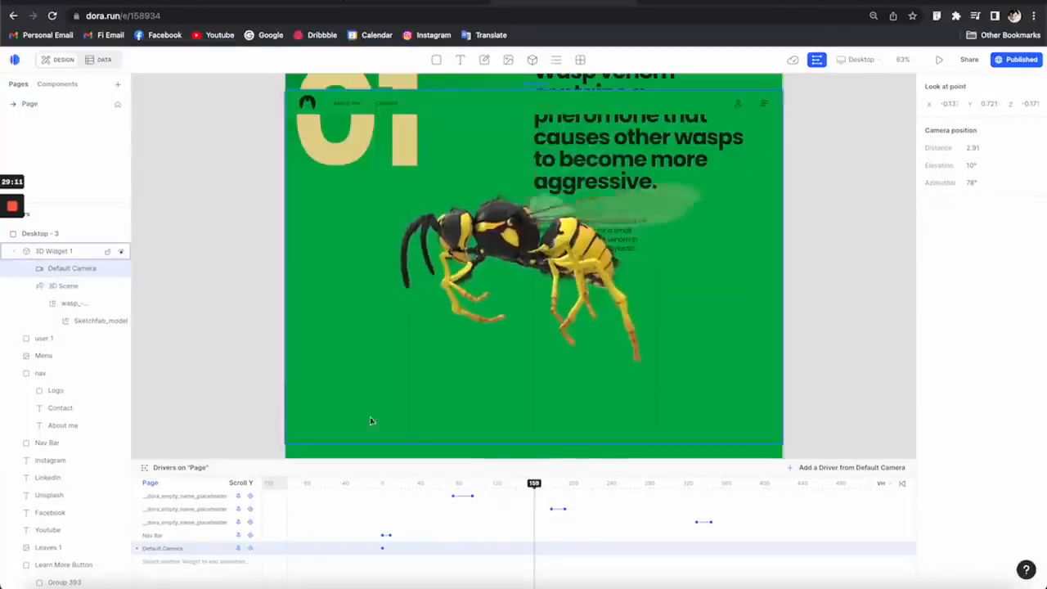
pyautogui.click(221, 549)
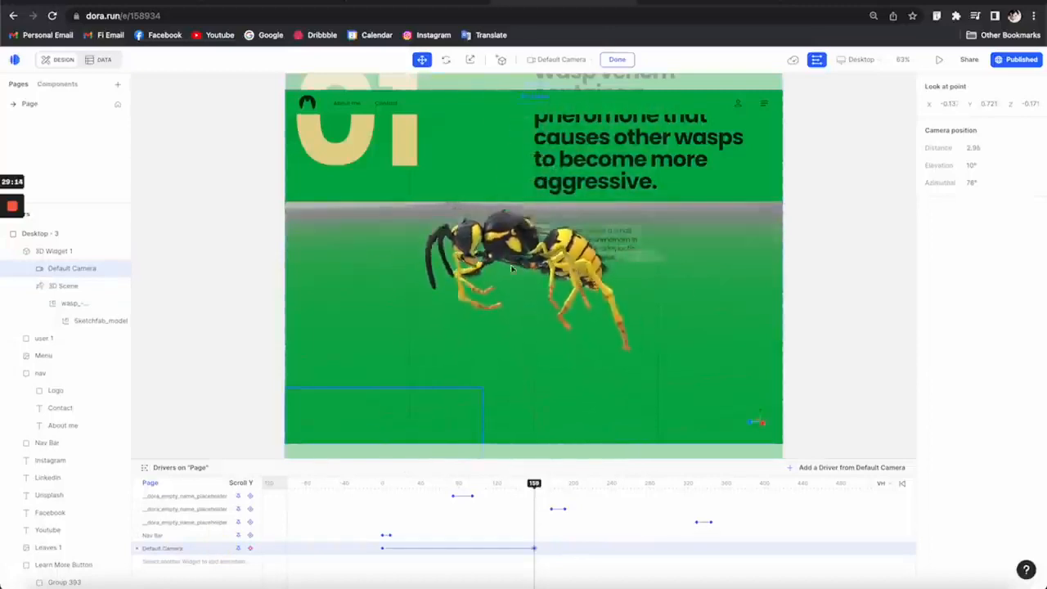
pyautogui.moveTo(496, 291); pyautogui.dragTo(494, 266)
pyautogui.scroll(-2, 500, 269)
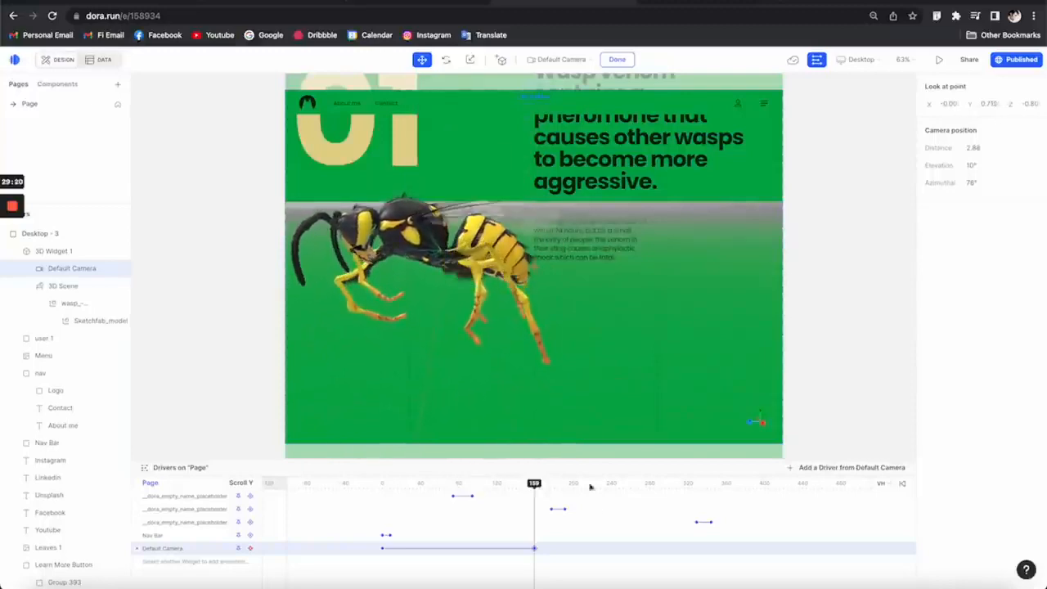
# Step: Set the camera transition between 0 and 159 VH to Ease in & out and preview it along the scroll timeline
pyautogui.moveTo(533, 483)
pyautogui.mouseDown()
pyautogui.moveTo(441, 480)
pyautogui.moveTo(543, 475)
pyautogui.moveTo(383, 482)
pyautogui.moveTo(528, 478)
pyautogui.mouseUp()
pyautogui.click(507, 554)
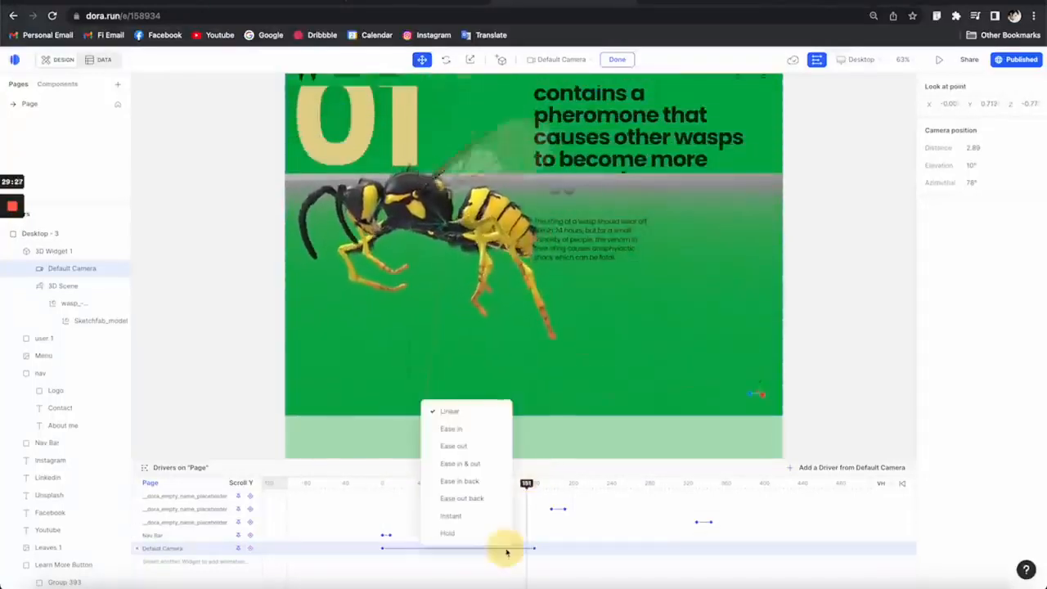
pyautogui.click(466, 464)
pyautogui.moveTo(390, 482); pyautogui.dragTo(625, 483)
# Step: Add a Default Camera keyframe at 233 VH that frames the wasp to the right of the section 02 text
pyautogui.click(825, 410)
pyautogui.scroll(-5, 828, 409)
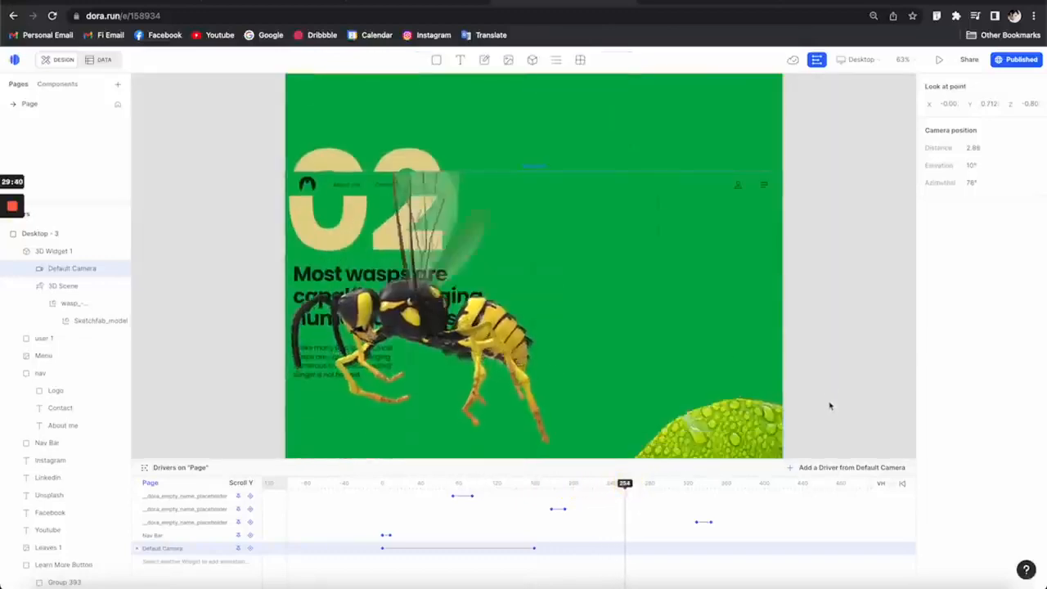
pyautogui.moveTo(625, 484); pyautogui.dragTo(659, 483)
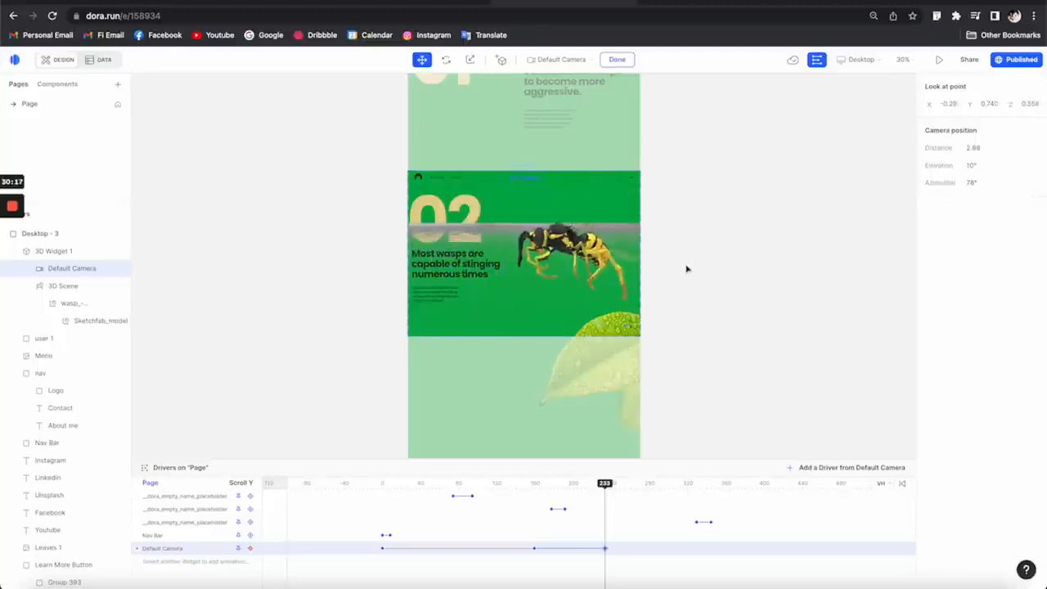
# Step: Move the timeline to section 03 and shift the camera view so the wasp sits toward the pink flower
pyautogui.click(692, 483)
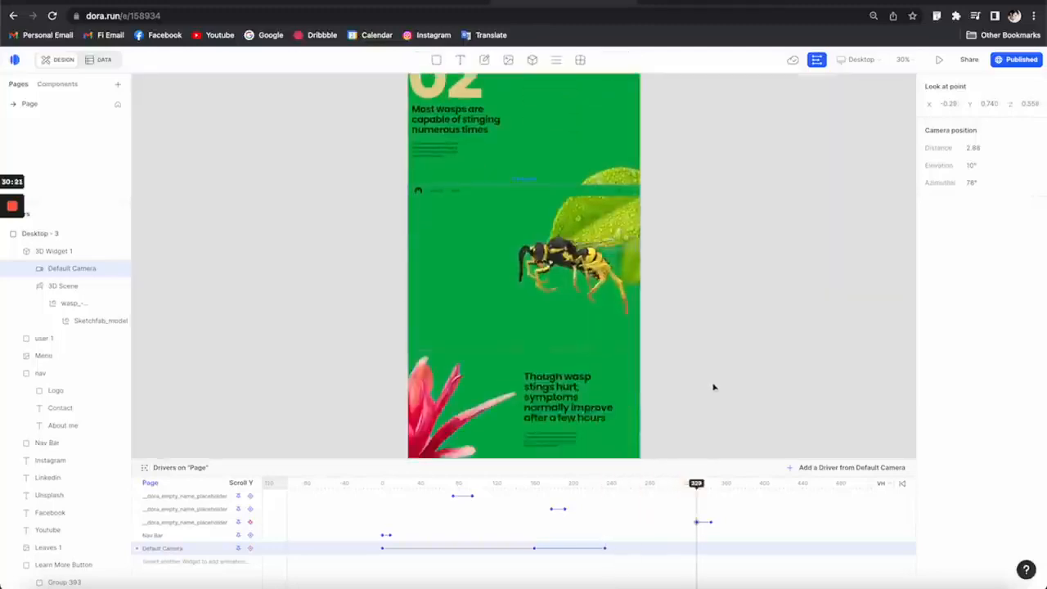
pyautogui.moveTo(696, 484); pyautogui.dragTo(742, 485)
pyautogui.moveTo(585, 318); pyautogui.dragTo(496, 315)
# Step: Set the remaining two camera transitions to Ease in & out and preview the wasp's movement along the scroll timeline
pyautogui.moveTo(741, 484); pyautogui.dragTo(586, 531)
pyautogui.click(634, 548)
pyautogui.click(672, 464)
pyautogui.click(561, 549)
pyautogui.click(577, 464)
pyautogui.moveTo(594, 483); pyautogui.dragTo(701, 481)
# Step: Switch to Figma and duplicate the Desktop - 3 frame beside the original
pyautogui.moveTo(516, 582)
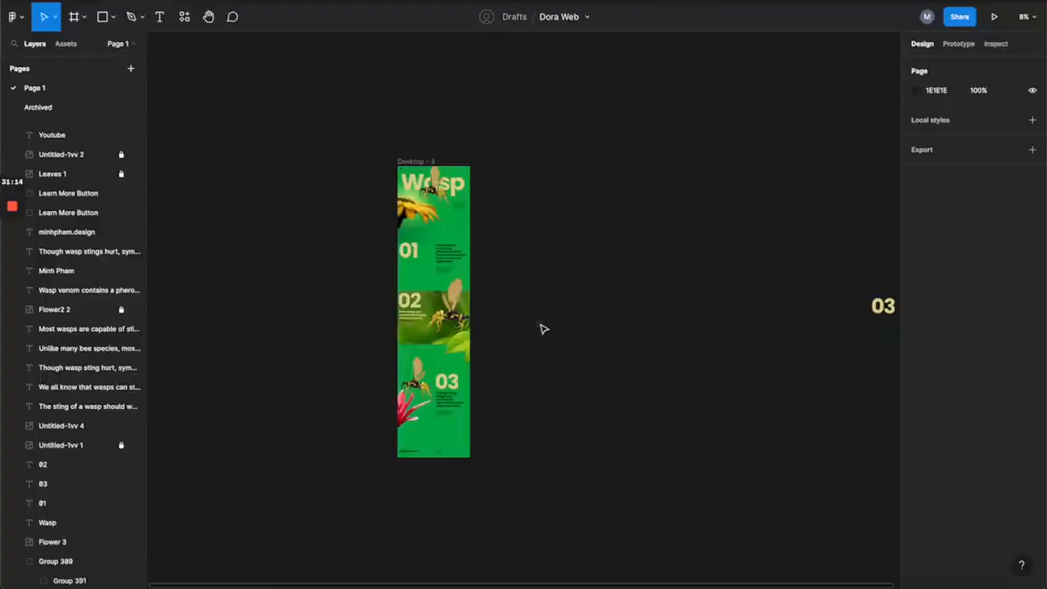
pyautogui.click(384, 70)
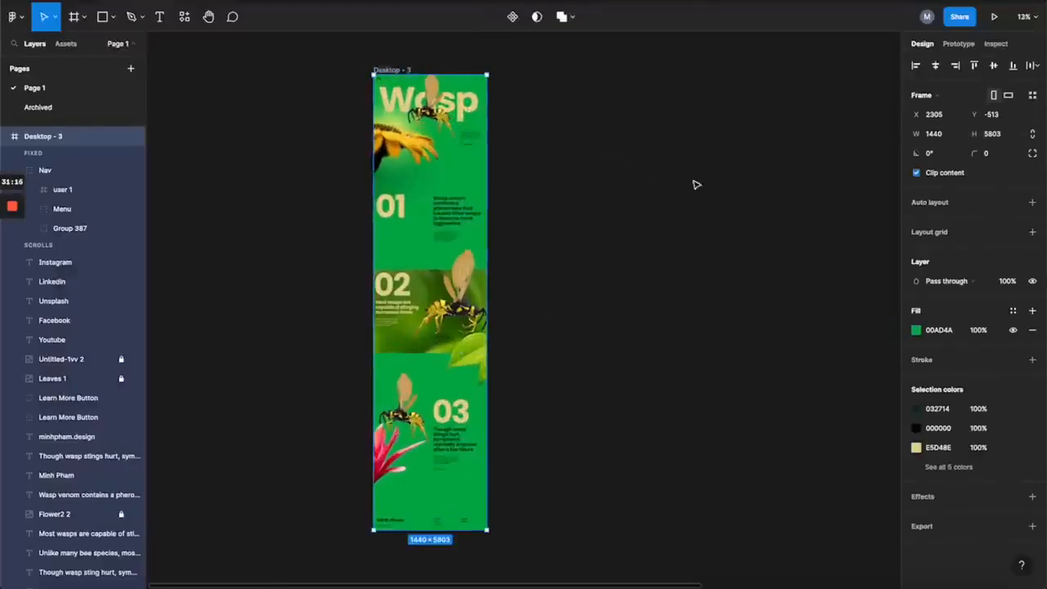
pyautogui.press('super+d')
pyautogui.click(736, 194)
# Step: Place a flattened 1440 × 1069 copy of section 02's blurred green background on the empty canvas beside the duplicated frame
pyautogui.scroll(5, 654, 323)
pyautogui.keyDown('super'); pyautogui.click(450, 358); pyautogui.keyUp('super')
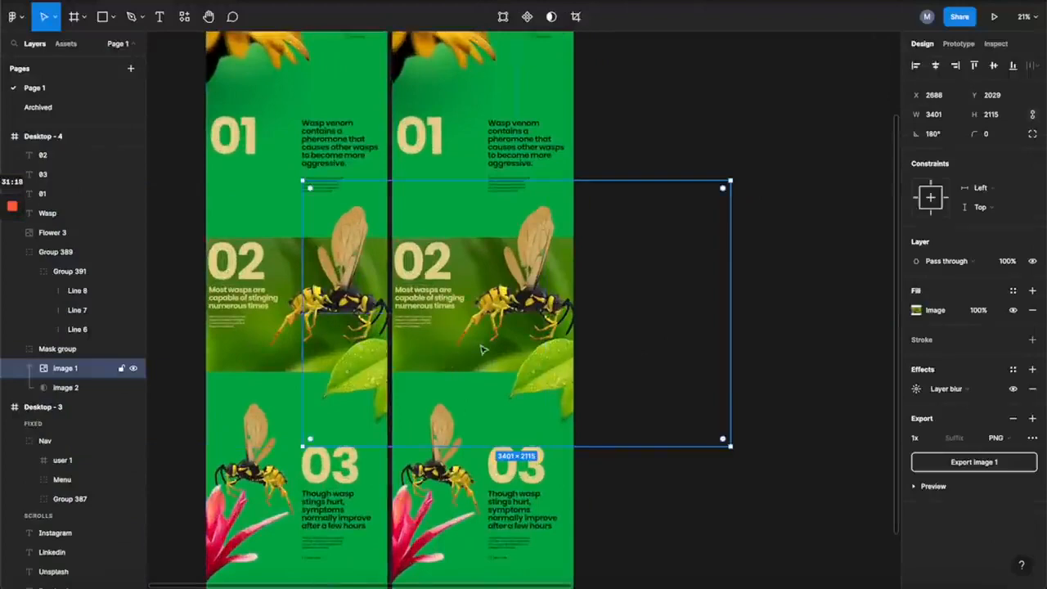
pyautogui.scroll(-5, 658, 235)
pyautogui.click(734, 179)
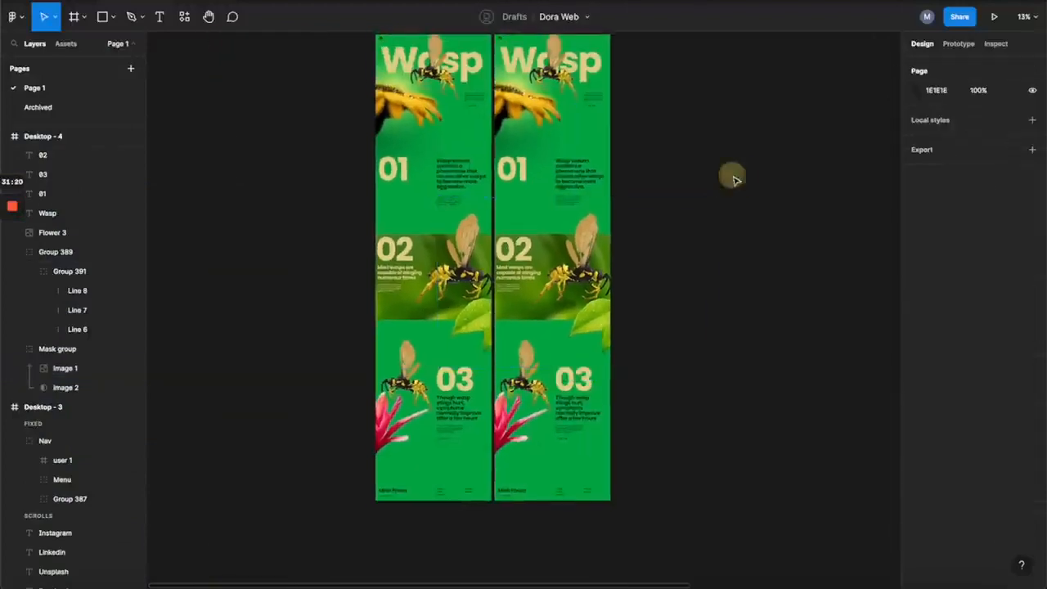
pyautogui.click(547, 245)
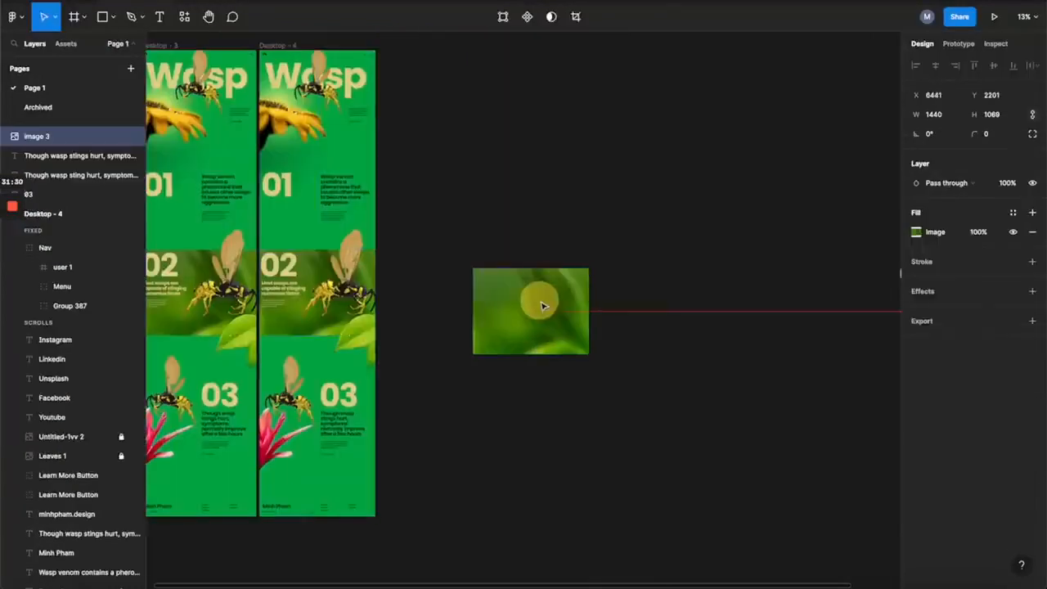
# Step: Reposition the blurred green background image on the empty canvas and wrap it in its own frame
pyautogui.moveTo(540, 302); pyautogui.dragTo(554, 299)
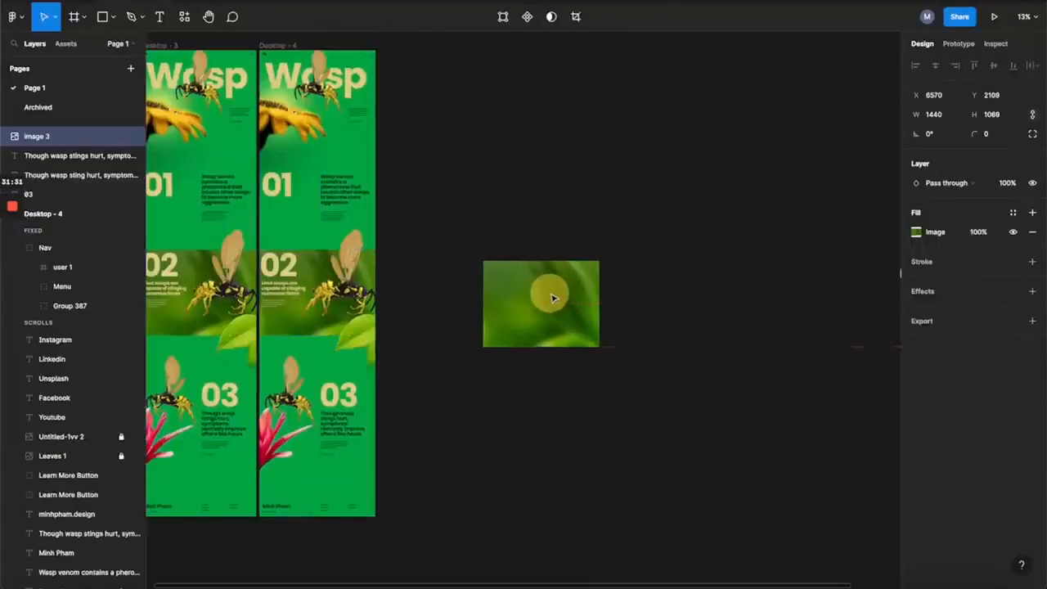
pyautogui.scroll(3, 496, 311)
pyautogui.click(660, 205)
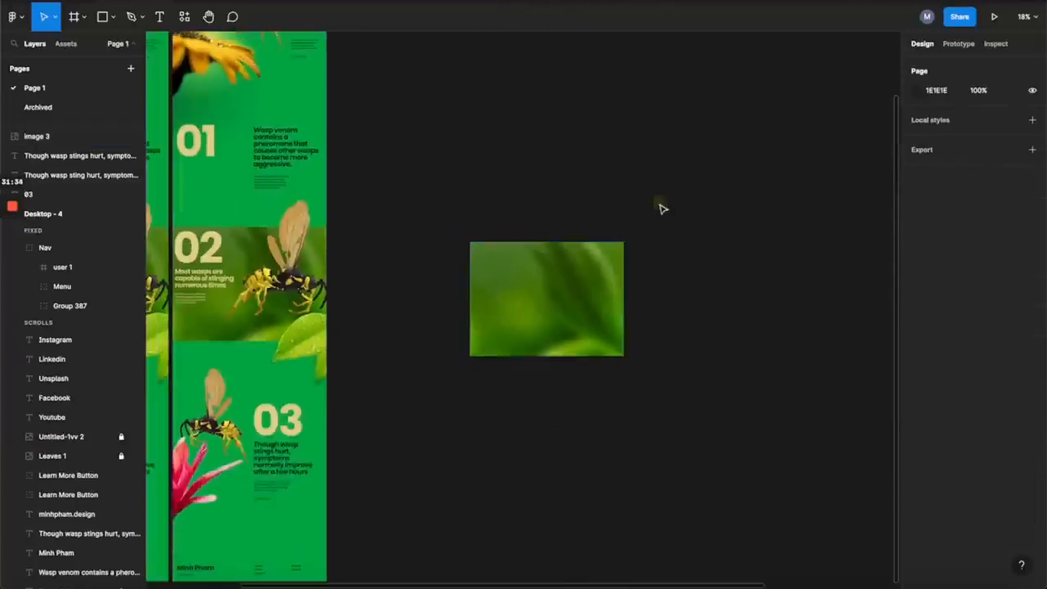
pyautogui.scroll(3, 557, 312)
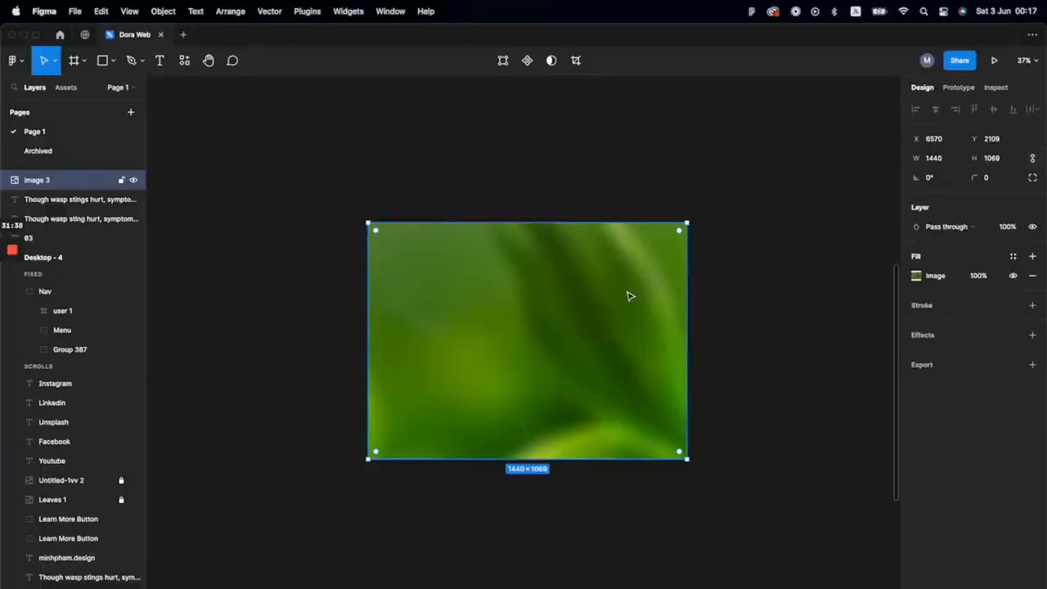
pyautogui.scroll(-1, 626, 295)
pyautogui.rightClick(600, 282)
pyautogui.moveTo(642, 342)
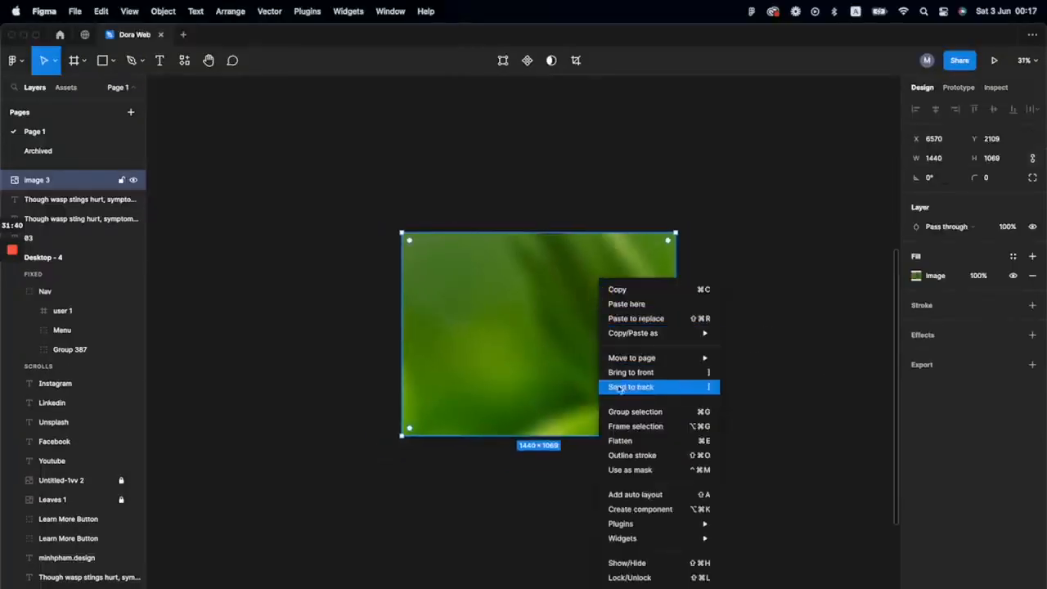
pyautogui.click(641, 426)
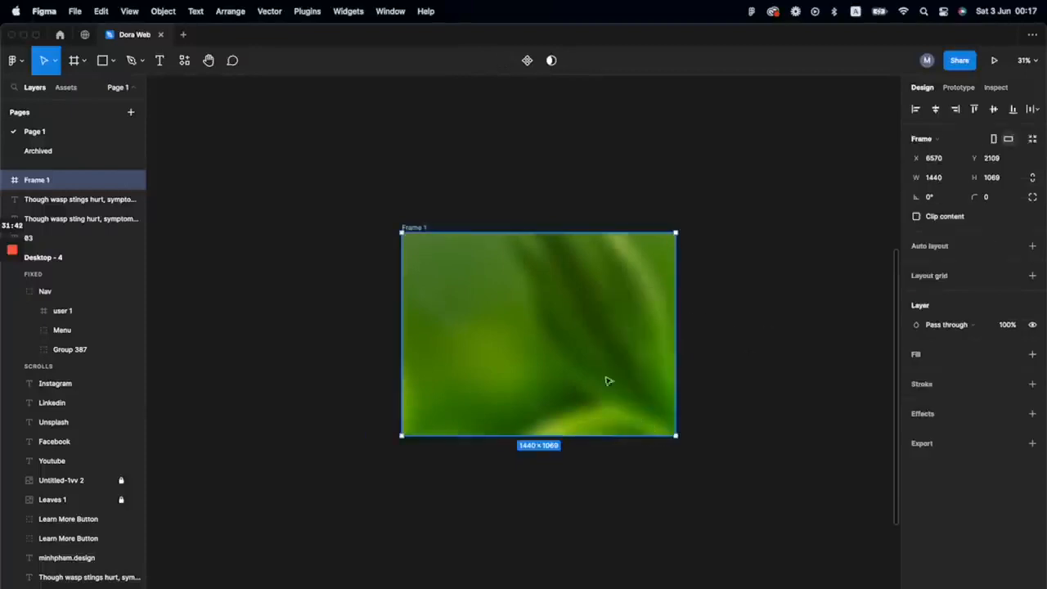
# Step: Select the image inside the new frame and run the Figma to Dora plugin on it
pyautogui.click(464, 248)
pyautogui.click(230, 11)
pyautogui.moveTo(304, 14)
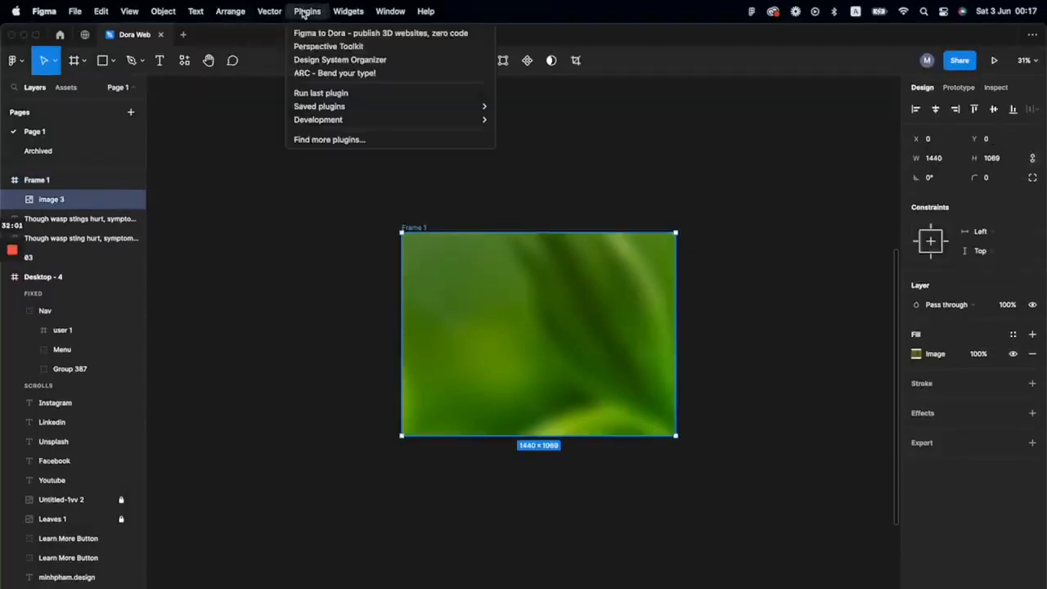
pyautogui.click(355, 34)
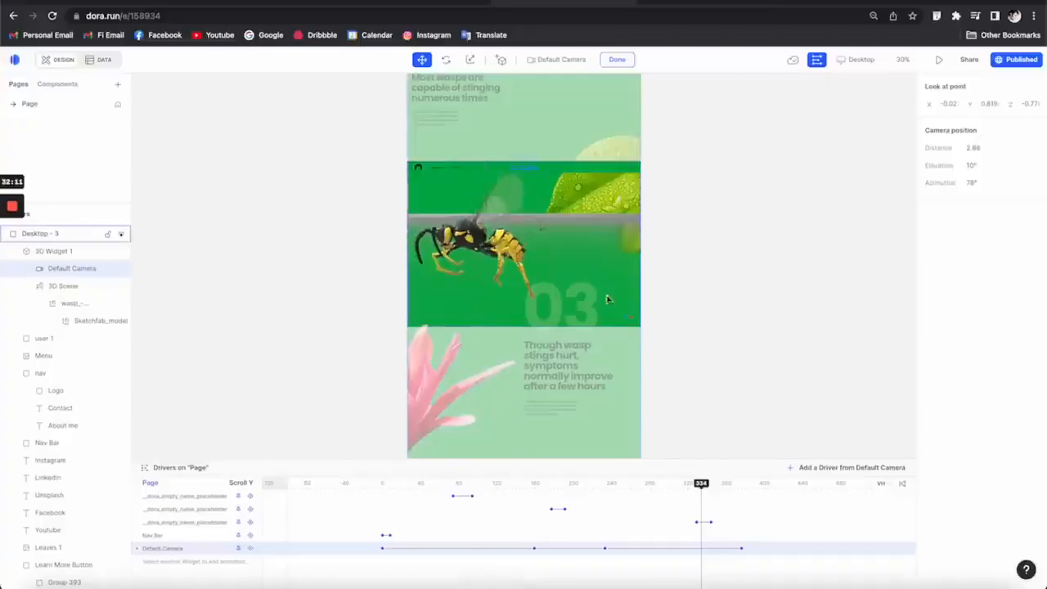
# Step: Switch to Dora, leave the 3D camera editing mode and paste the exported background image onto the page
pyautogui.click(736, 232)
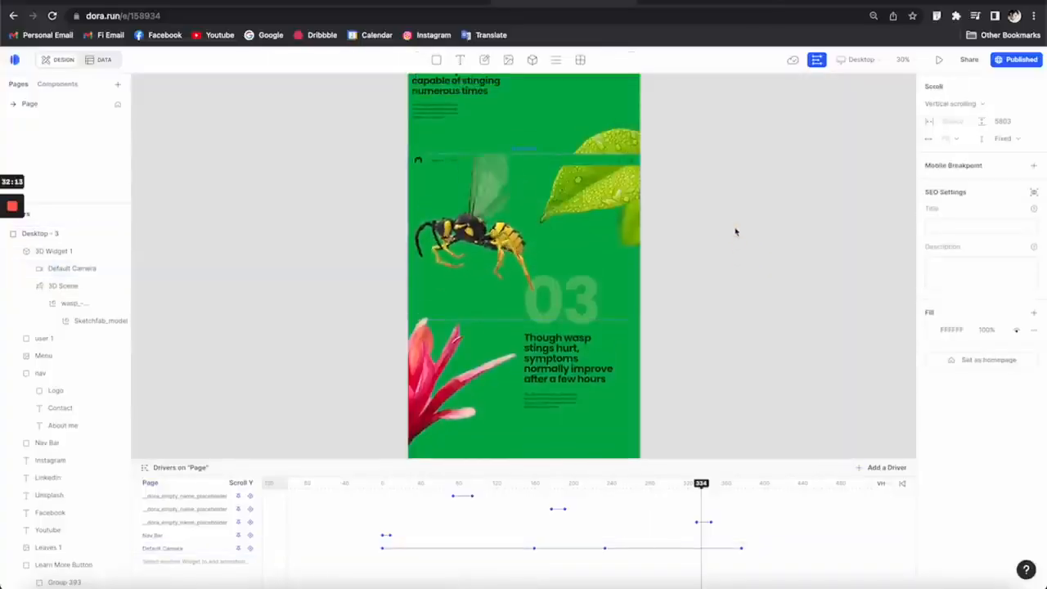
pyautogui.hotkey('ctrl', 'v')
pyautogui.scroll(-5, 708, 215)
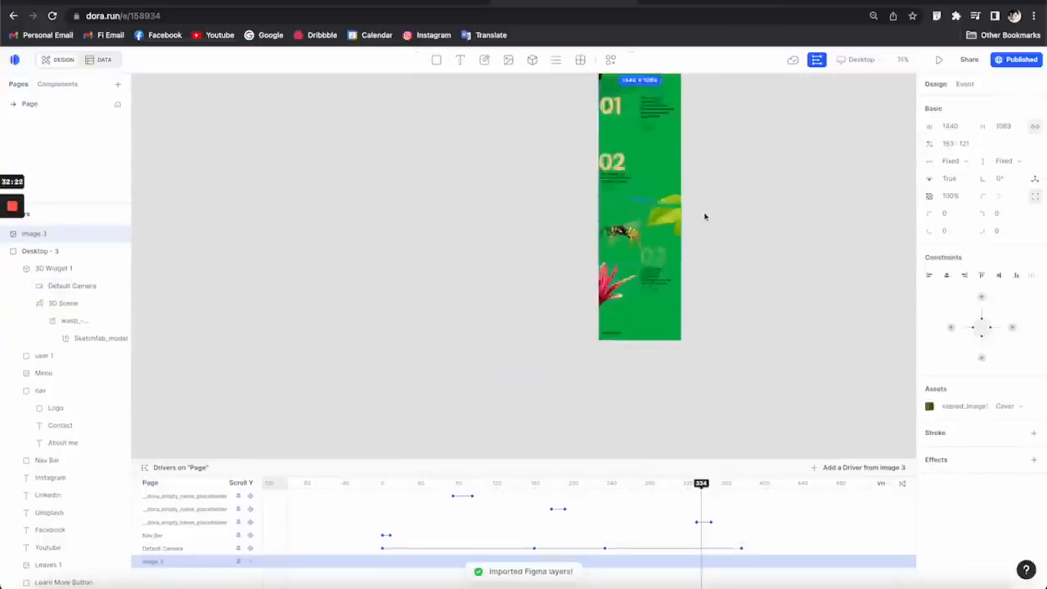
pyautogui.scroll(5, 717, 145)
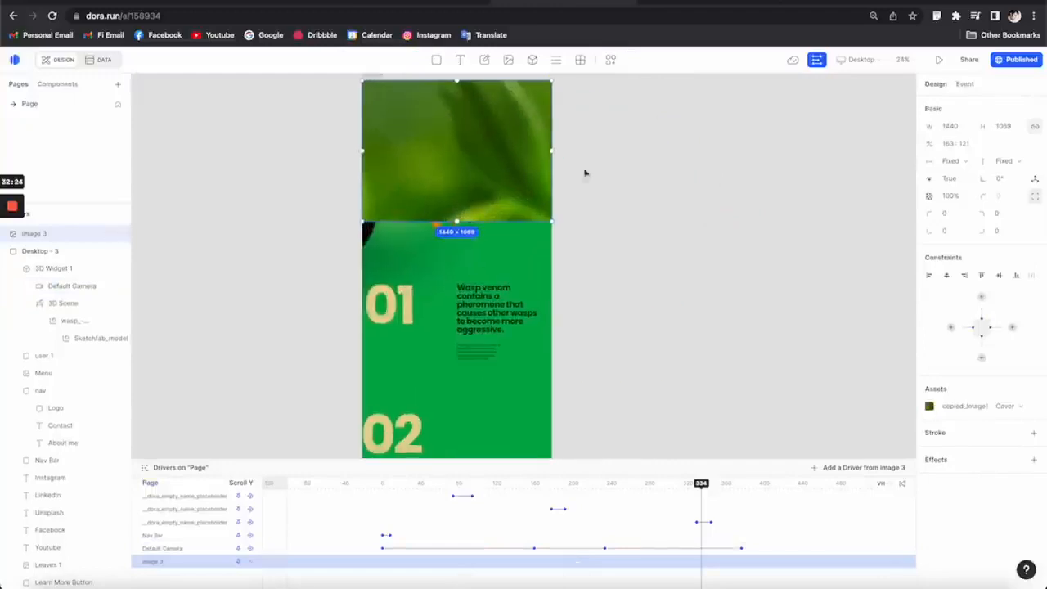
# Step: Centre the green background image horizontally, place it behind section 02's text and leaf, and scrub the timeline to check the wasp over it
pyautogui.scroll(-2, 600, 171)
pyautogui.moveTo(489, 160); pyautogui.dragTo(469, 303)
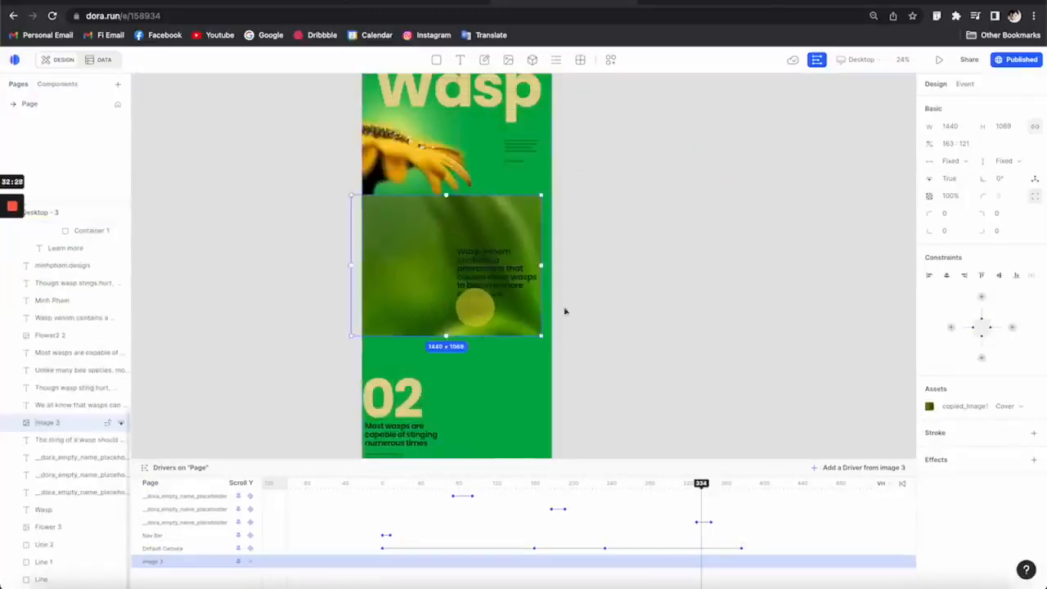
pyautogui.click(947, 278)
pyautogui.scroll(-5, 657, 285)
pyautogui.moveTo(528, 116); pyautogui.dragTo(584, 355)
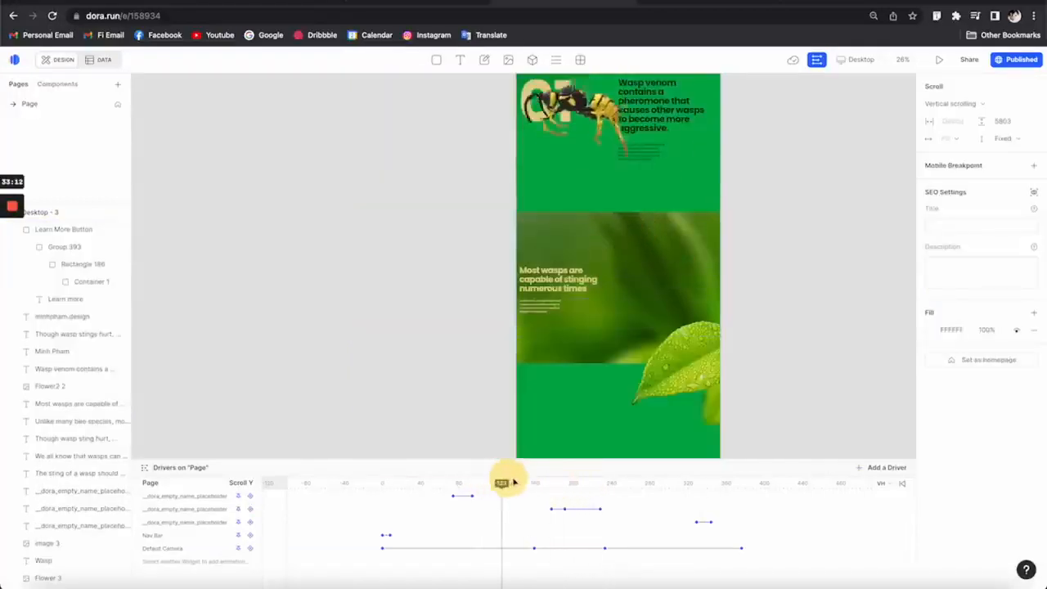
pyautogui.moveTo(511, 483); pyautogui.dragTo(581, 482)
pyautogui.scroll(5, 713, 323)
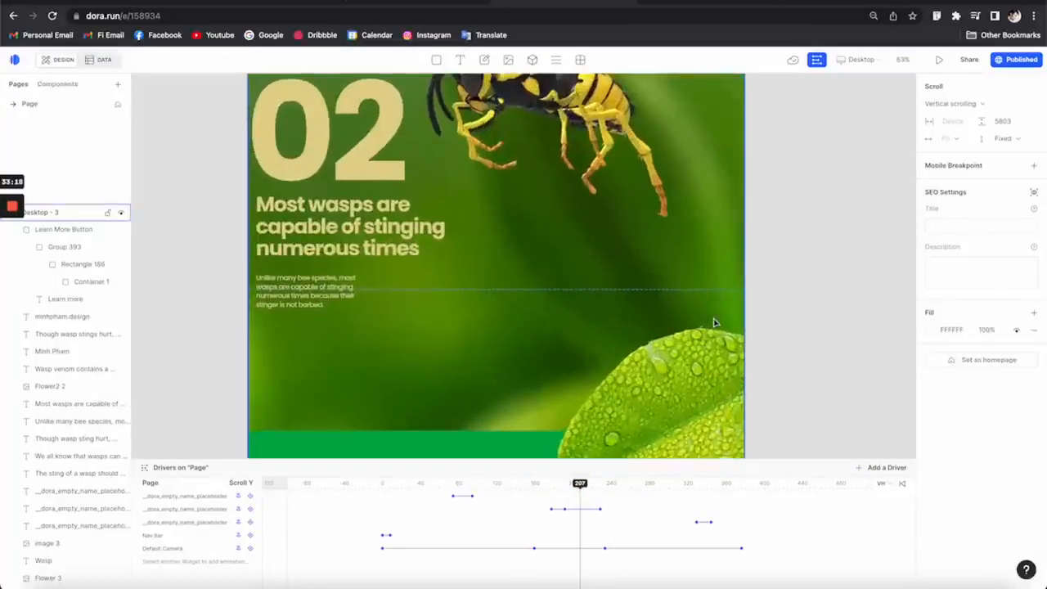
pyautogui.scroll(-5, 714, 323)
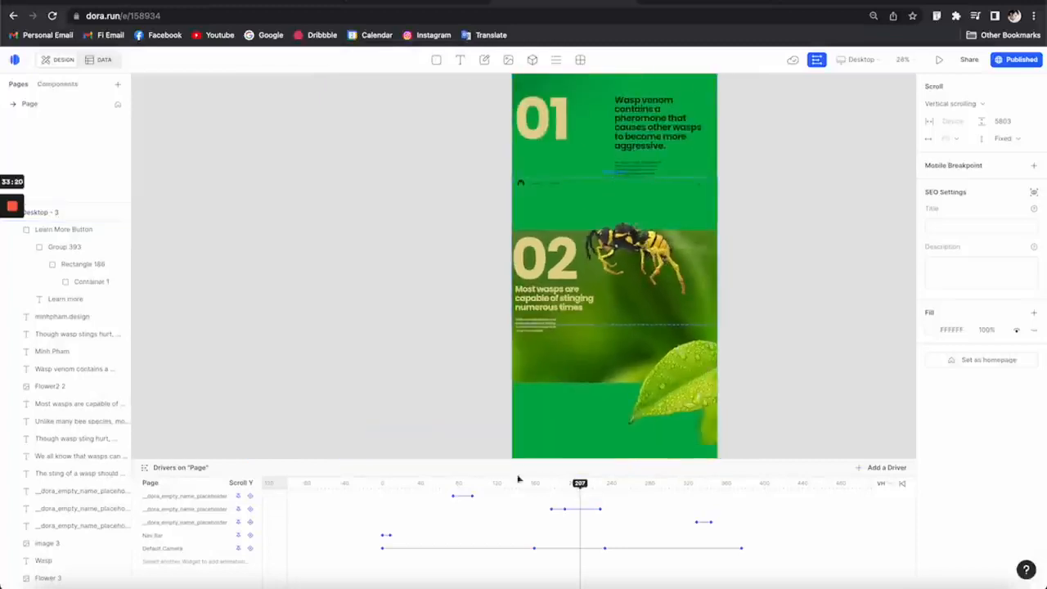
pyautogui.moveTo(569, 485); pyautogui.dragTo(540, 482)
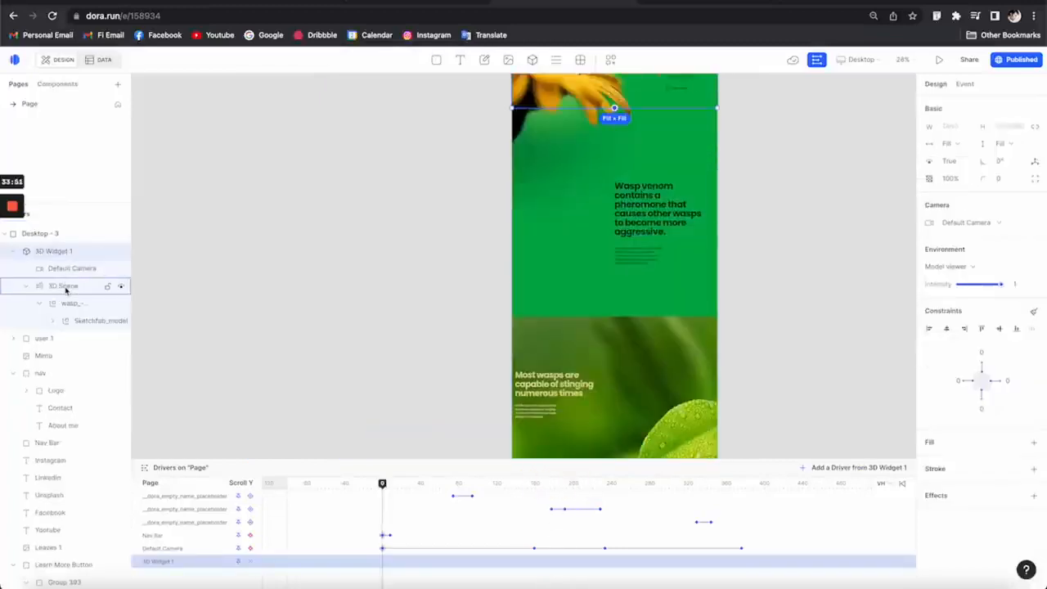
# Step: Select the 3D Scene and add its first keyframe at scroll position 0
pyautogui.click(64, 286)
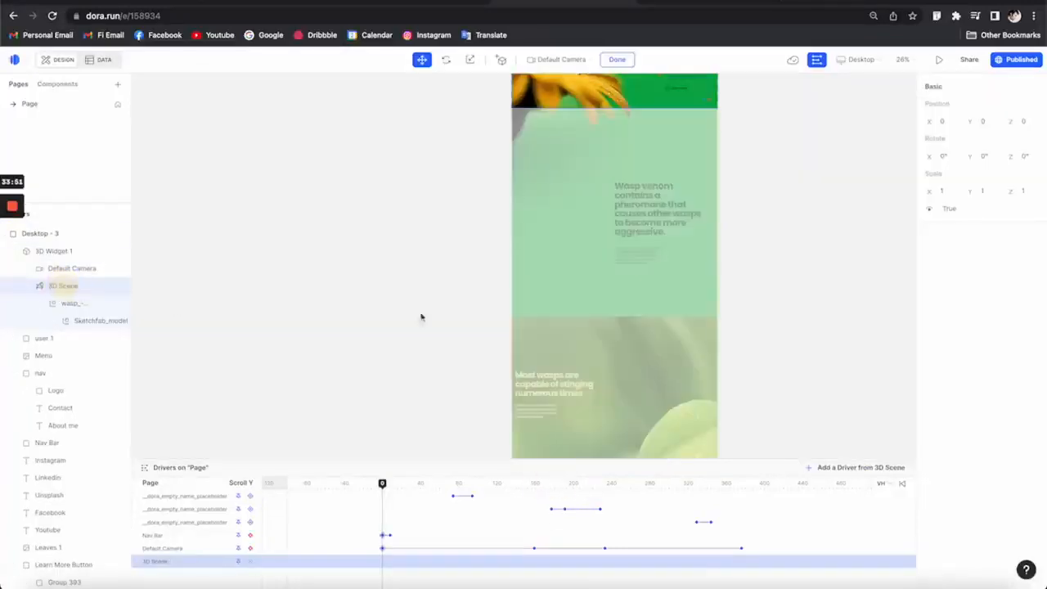
pyautogui.click(772, 258)
pyautogui.scroll(5, 775, 256)
pyautogui.scroll(3, 695, 207)
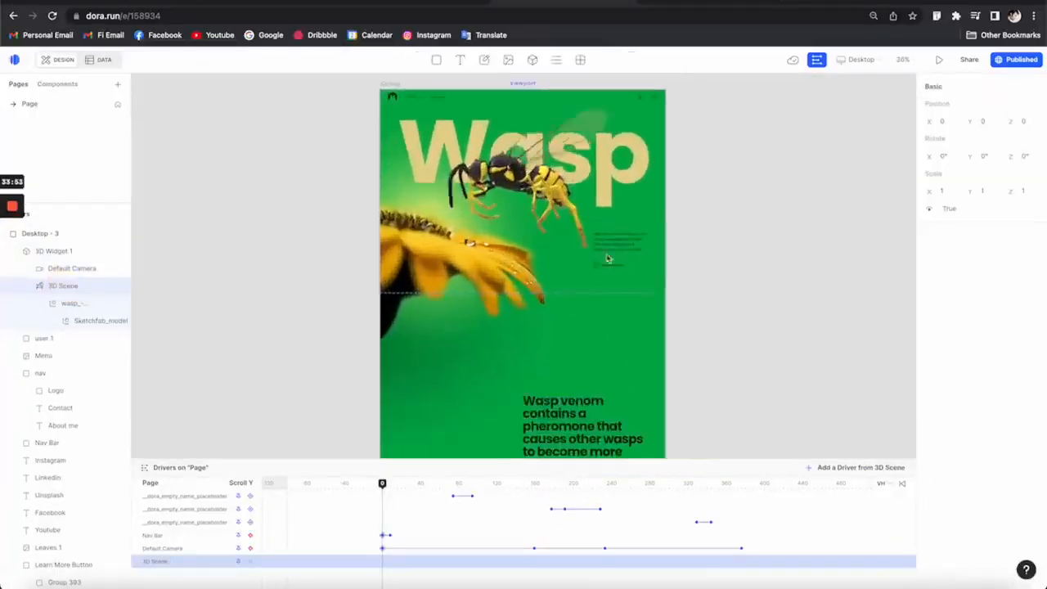
pyautogui.moveTo(400, 486)
pyautogui.mouseDown()
pyautogui.moveTo(446, 480)
pyautogui.moveTo(382, 483)
pyautogui.mouseUp()
pyautogui.click(251, 562)
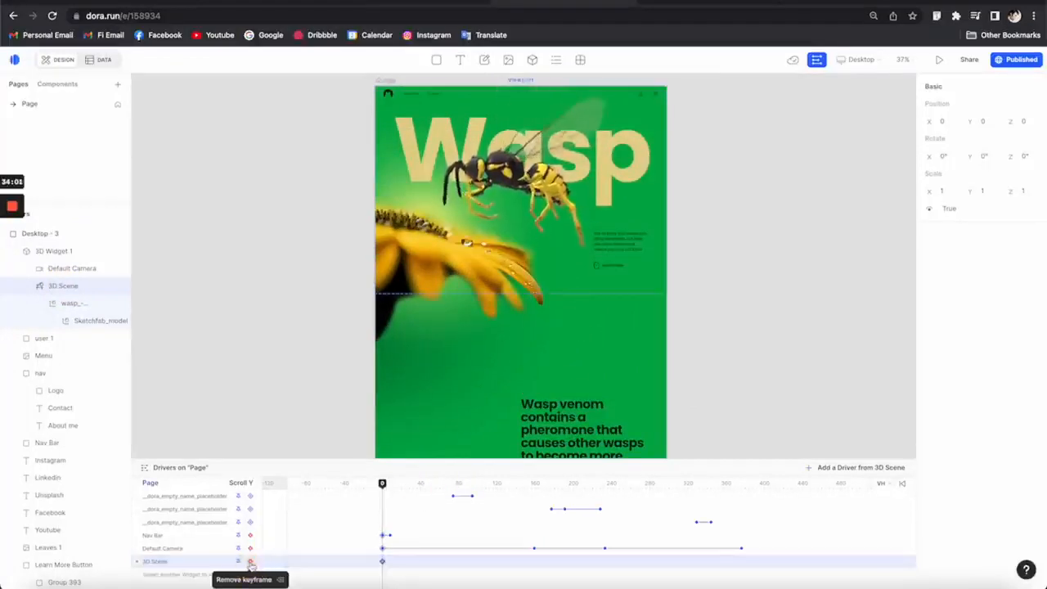
# Step: Keyframe a Y rotation of the 3D Scene at the second camera keyframe in section 01 and scrub the timeline to preview the turn
pyautogui.moveTo(392, 485); pyautogui.dragTo(533, 487)
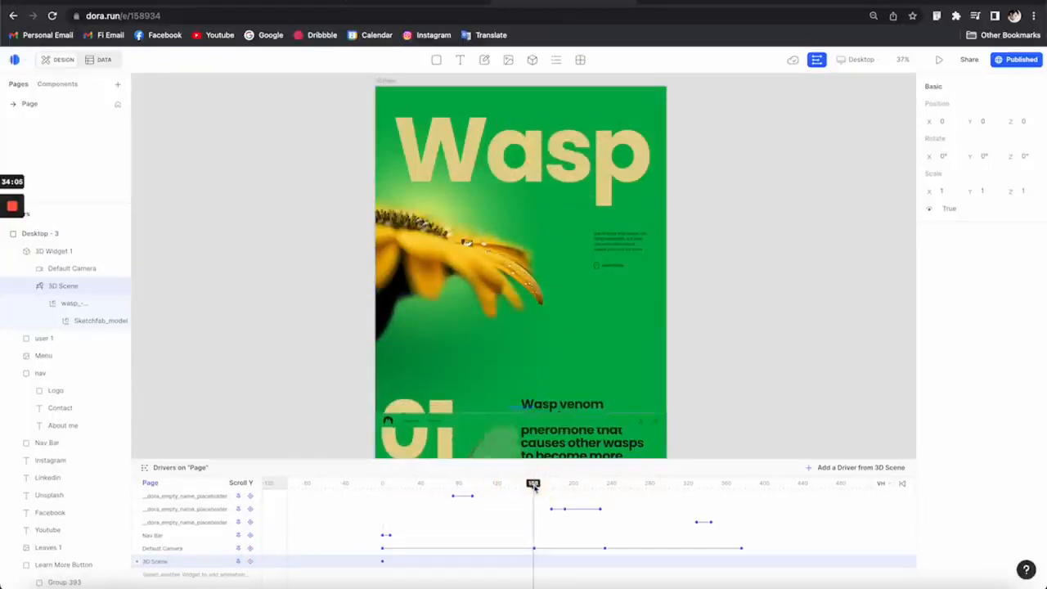
pyautogui.scroll(-5, 742, 393)
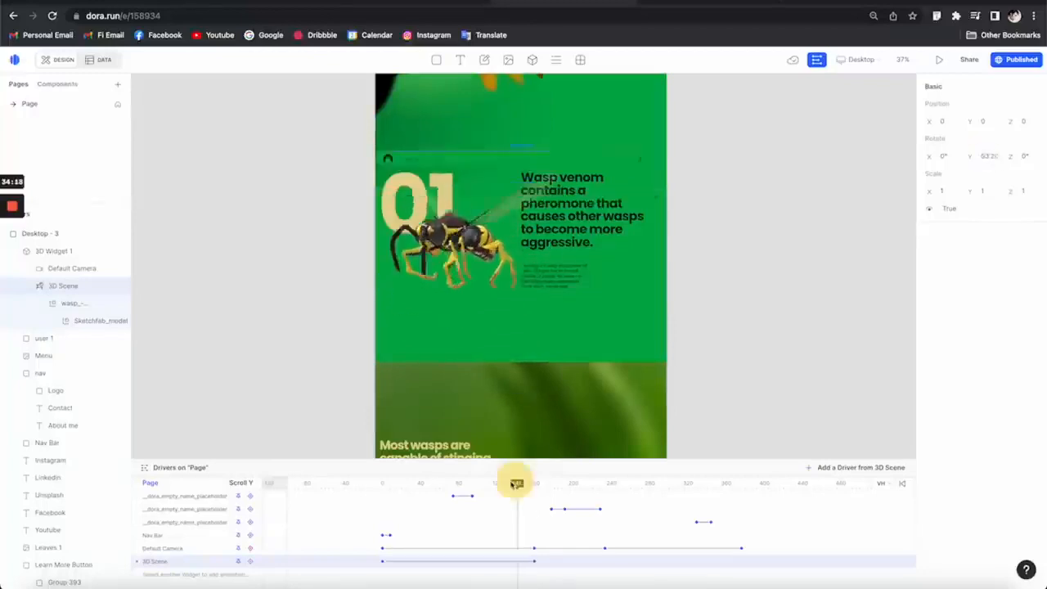
pyautogui.moveTo(472, 484); pyautogui.dragTo(506, 485)
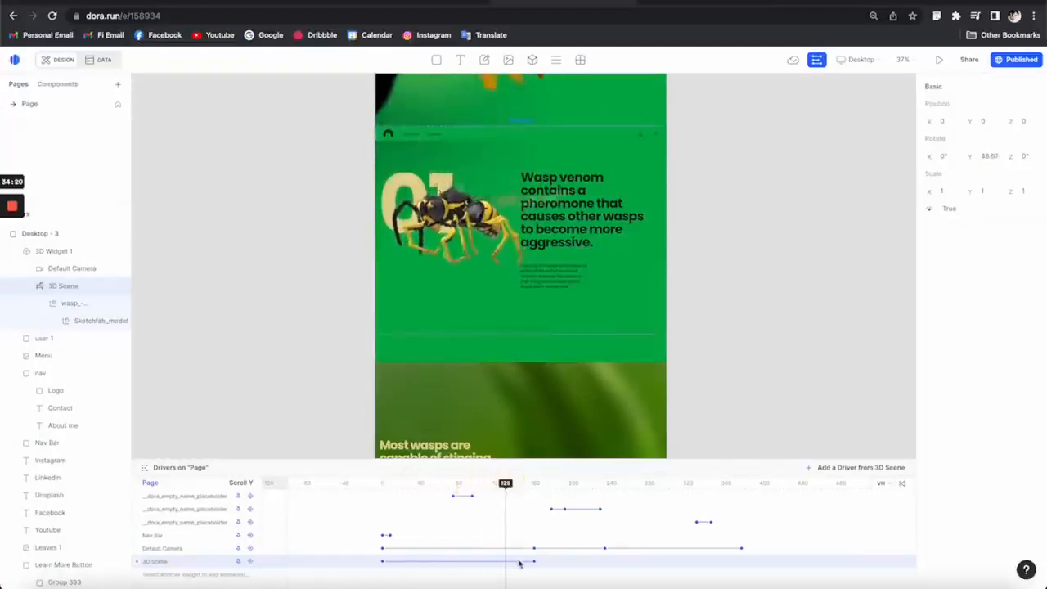
# Step: Change the easing of the 3D Scene's rotation transition and move the timeline to the camera's third keyframe
pyautogui.rightClick(519, 567)
pyautogui.click(468, 483)
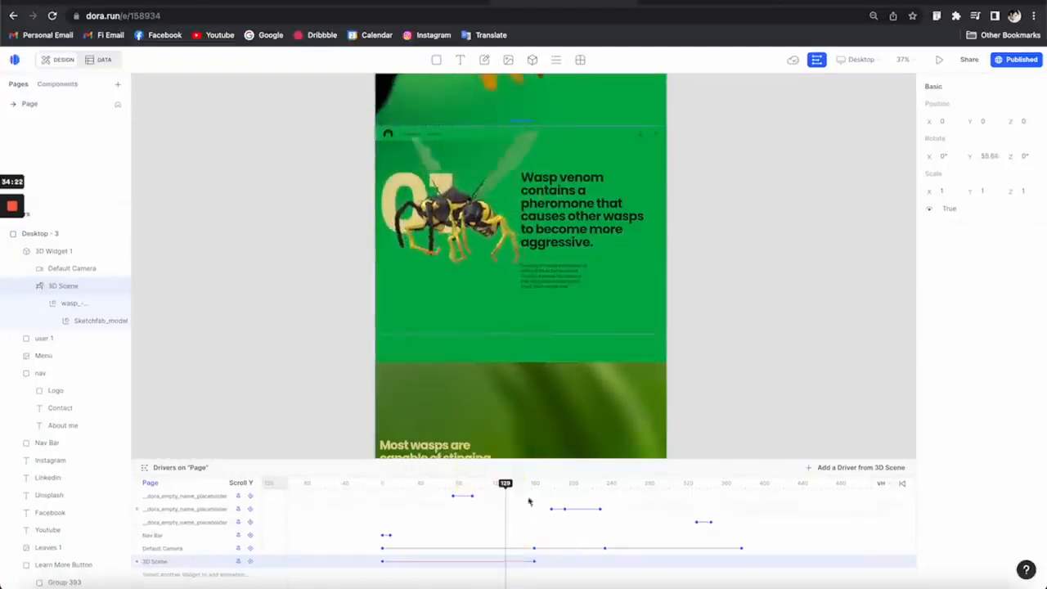
pyautogui.moveTo(547, 486); pyautogui.dragTo(605, 488)
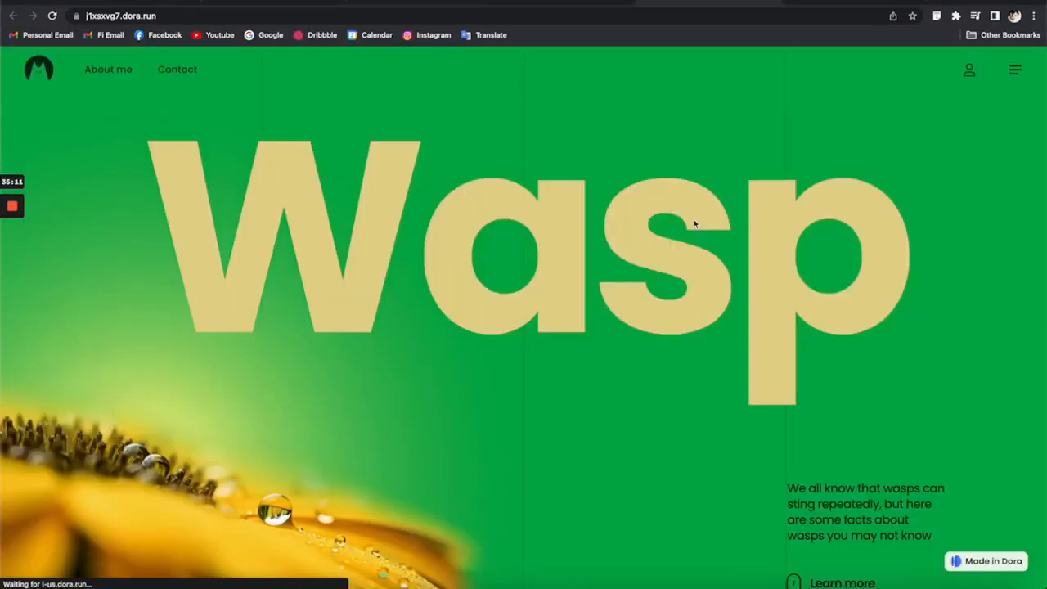
# Step: Review the published page from the hero to the footer and back, checking the wasp's movement and rotation in each section
pyautogui.scroll(-10, 686, 239)
pyautogui.scroll(-6, 687, 244)
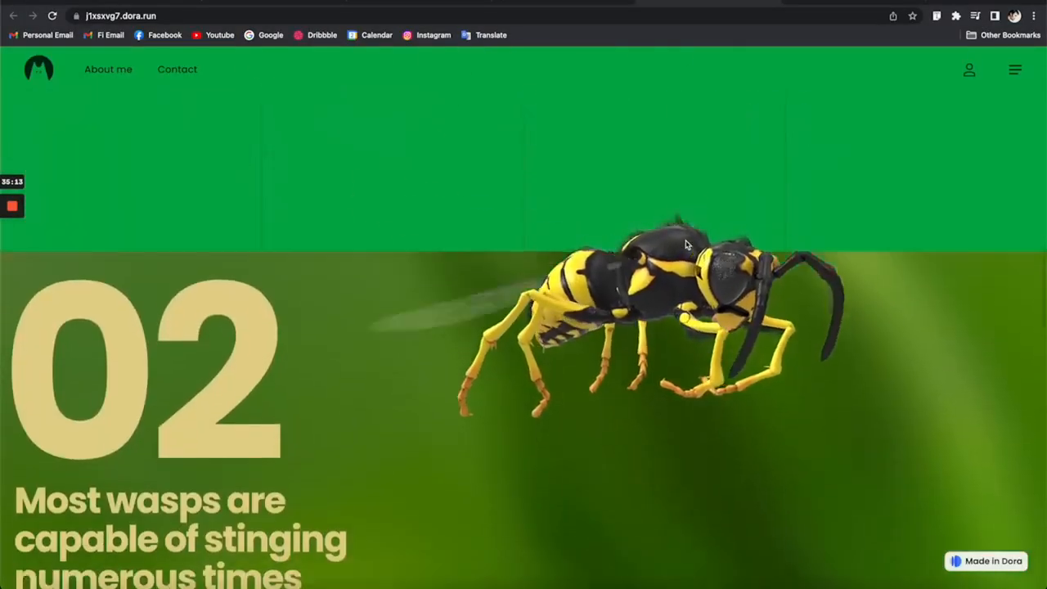
pyautogui.scroll(-8, 900, 329)
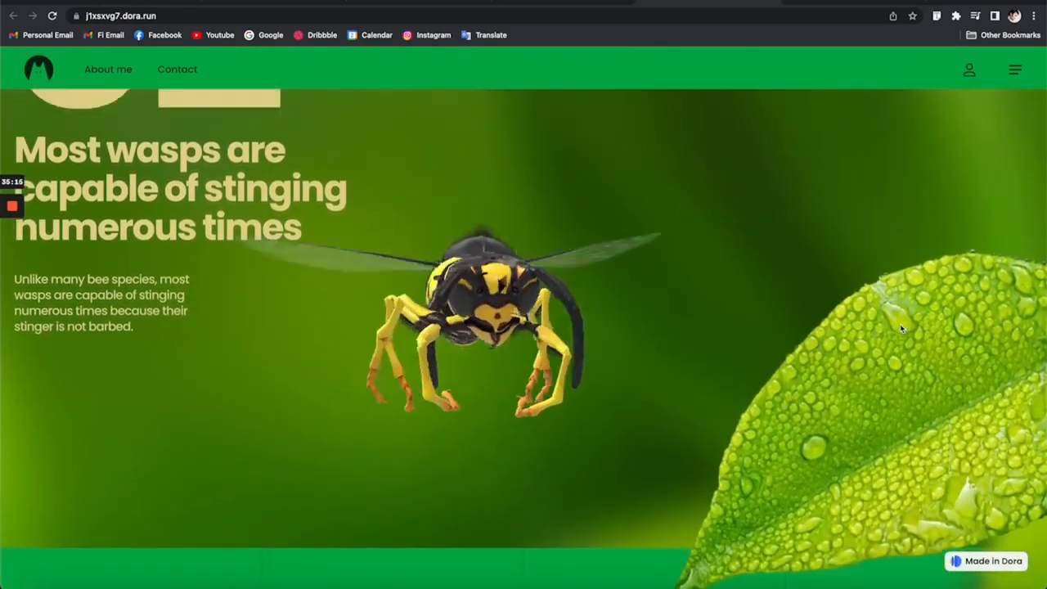
pyautogui.scroll(-8, 900, 329)
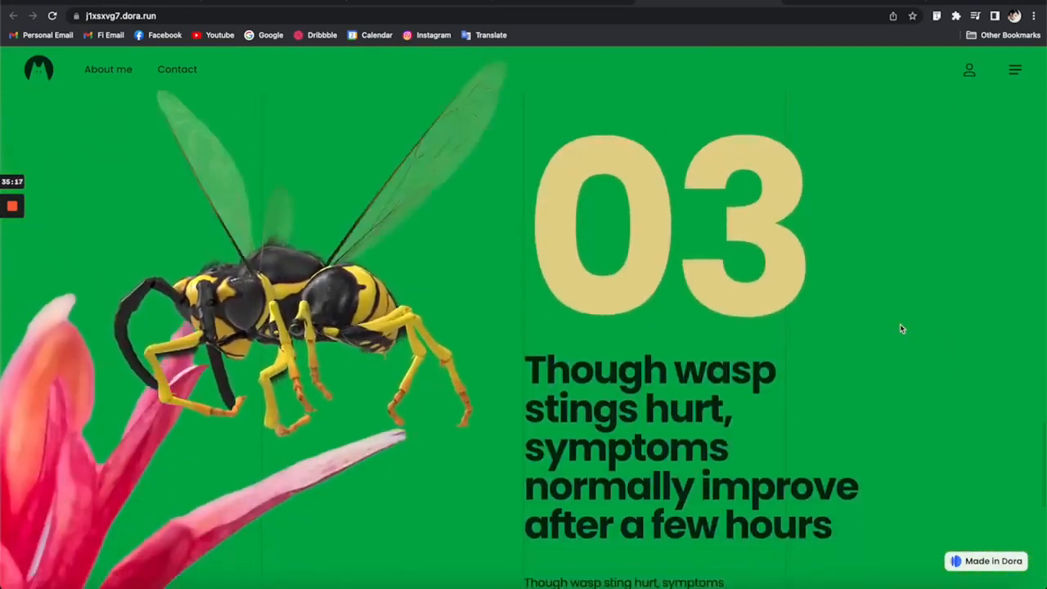
pyautogui.scroll(-3, 470, 406)
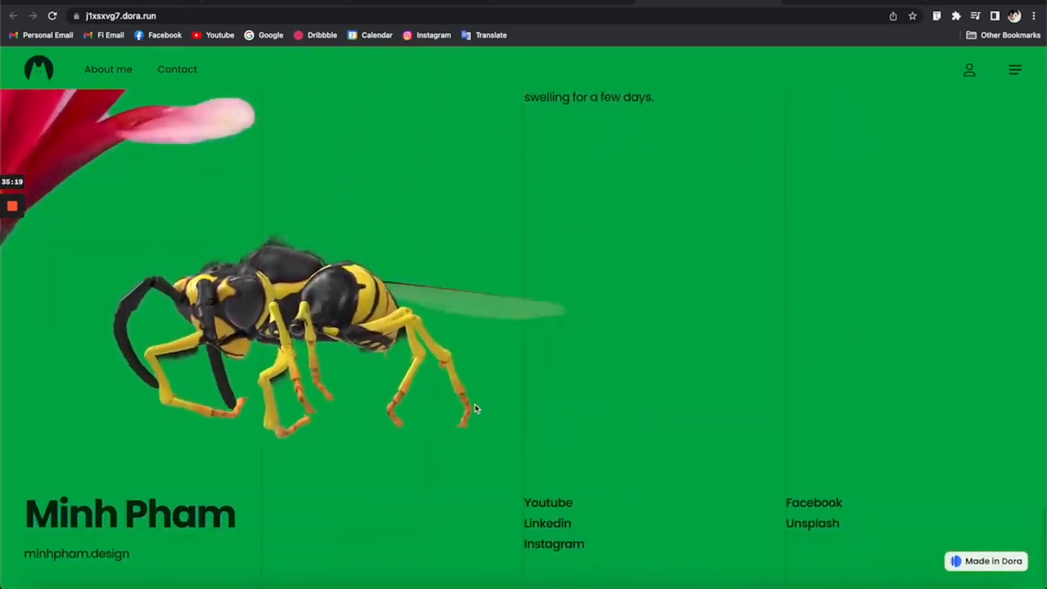
pyautogui.scroll(12, 475, 404)
pyautogui.scroll(15, 480, 404)
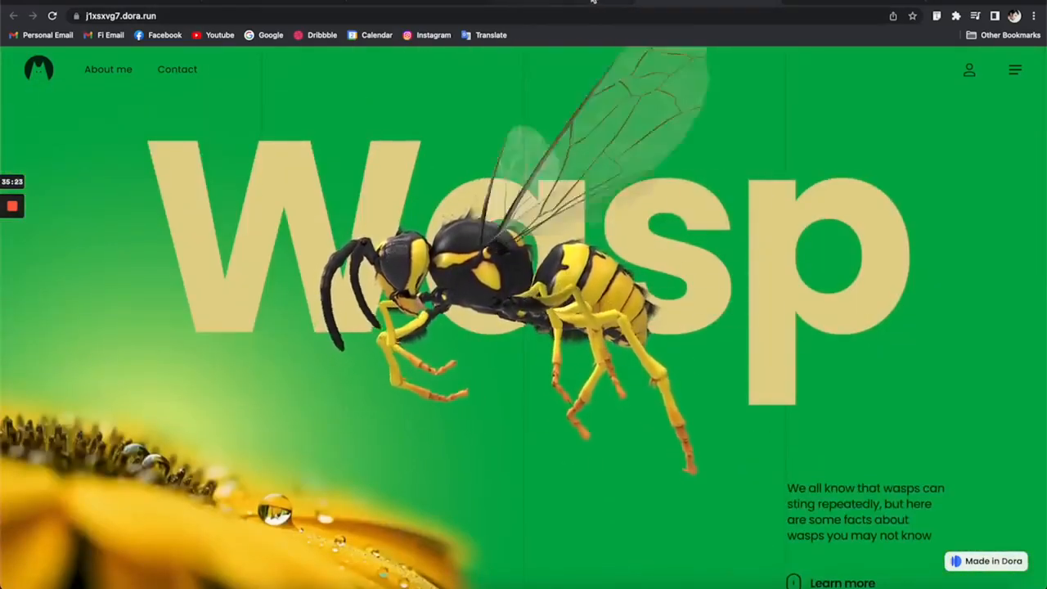
pyautogui.click(593, 1)
pyautogui.click(565, 202)
pyautogui.click(689, 242)
pyautogui.click(646, 313)
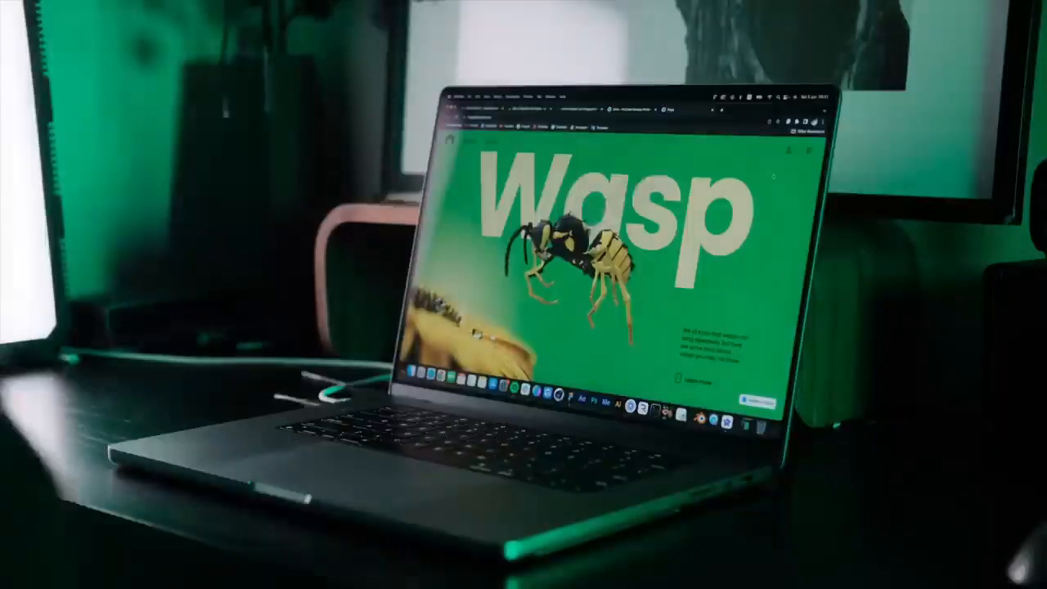